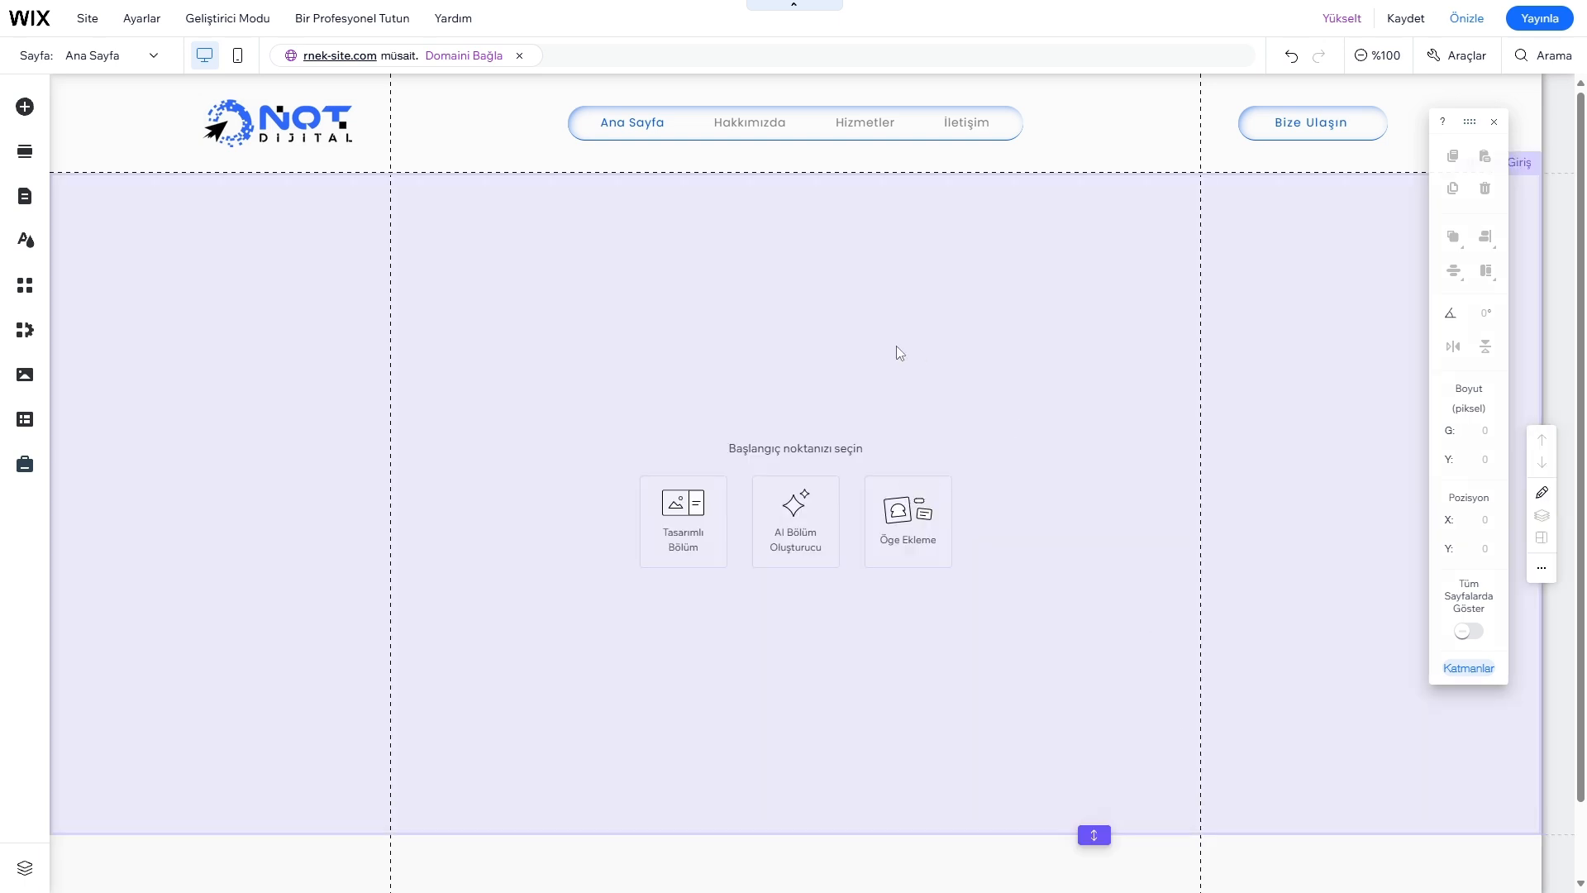
Add the full-width fitness slideshow (Program Kaydı) from the interactive elements to the empty Giriş section
{"action": "left_click", "coordinate": [898, 347]}
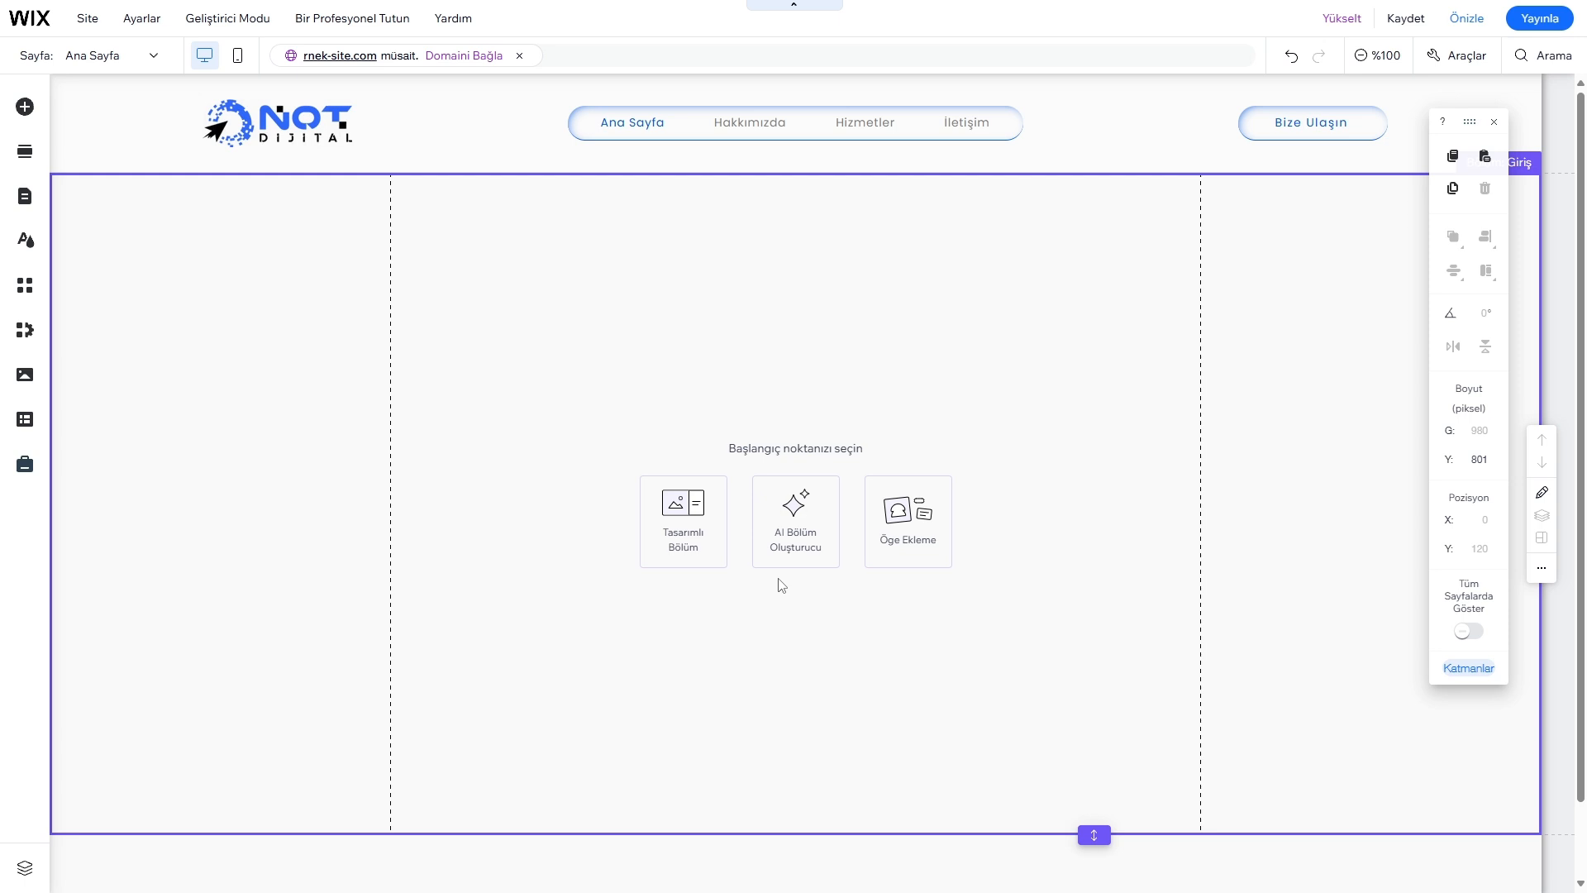
{"action": "left_click", "coordinate": [25, 108]}
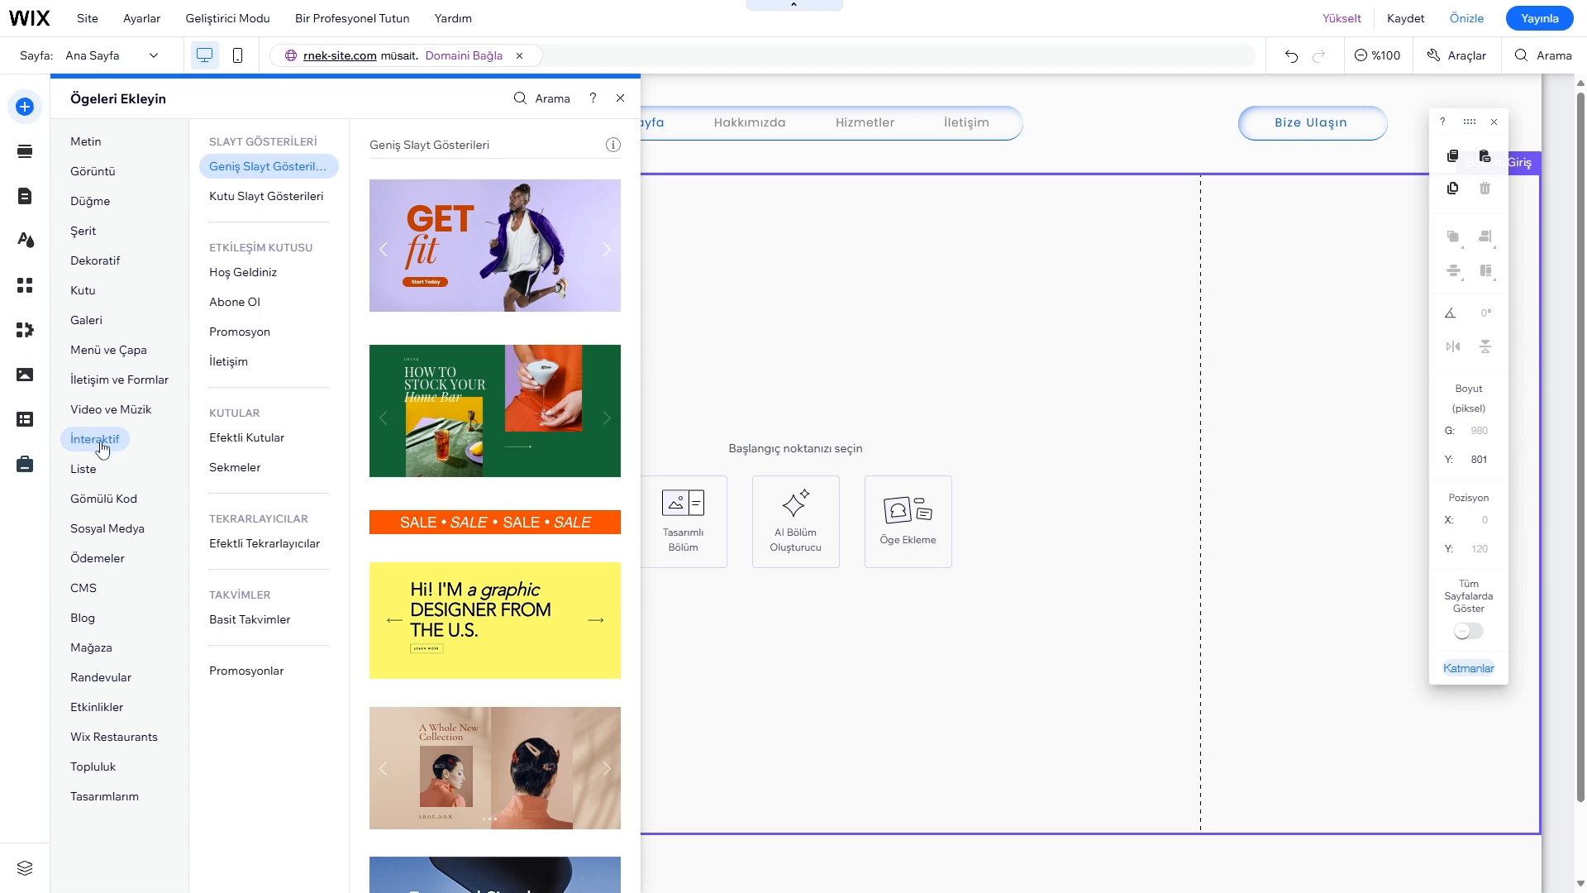
{"action": "scroll", "coordinate": [491, 176], "scroll_direction": "down", "scroll_amount": 1}
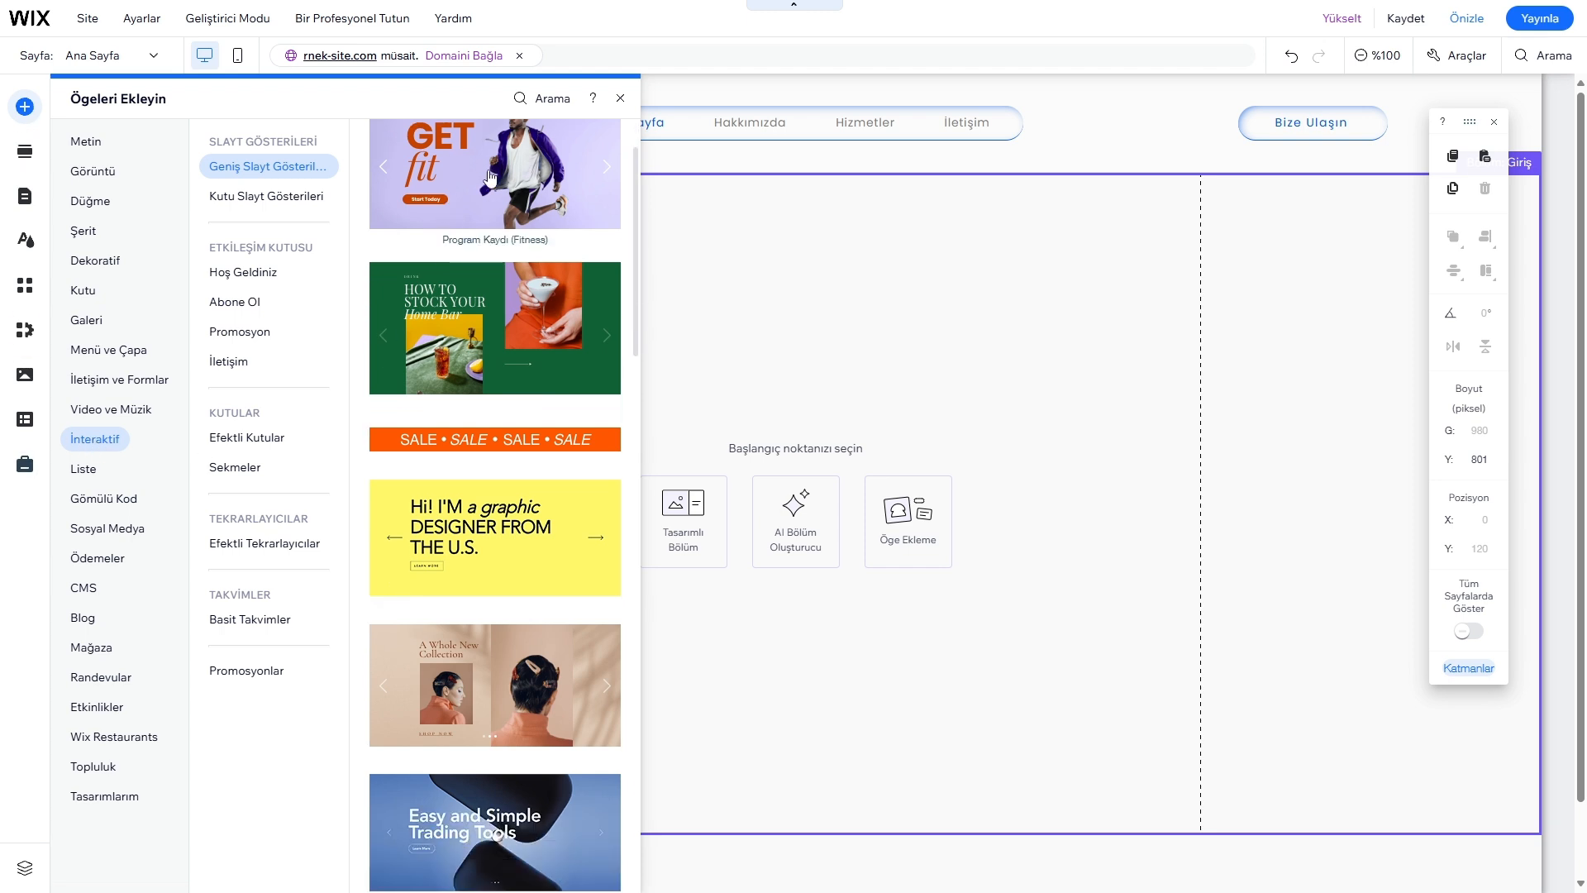
{"action": "scroll", "coordinate": [491, 176], "scroll_direction": "down", "scroll_amount": 12}
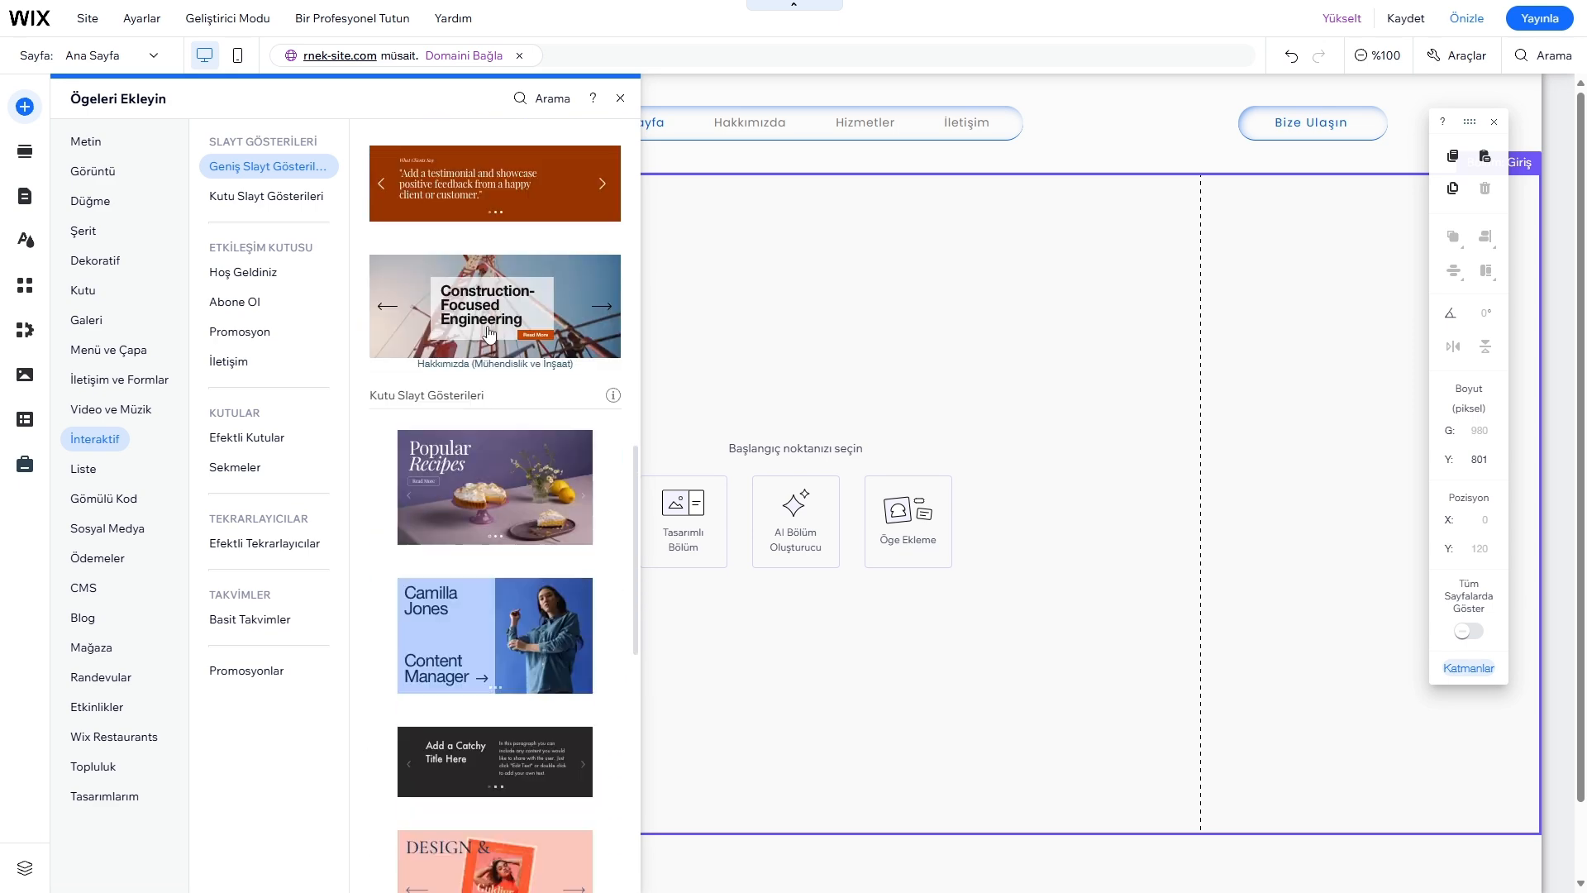
{"action": "scroll", "coordinate": [491, 333], "scroll_direction": "up", "scroll_amount": 12}
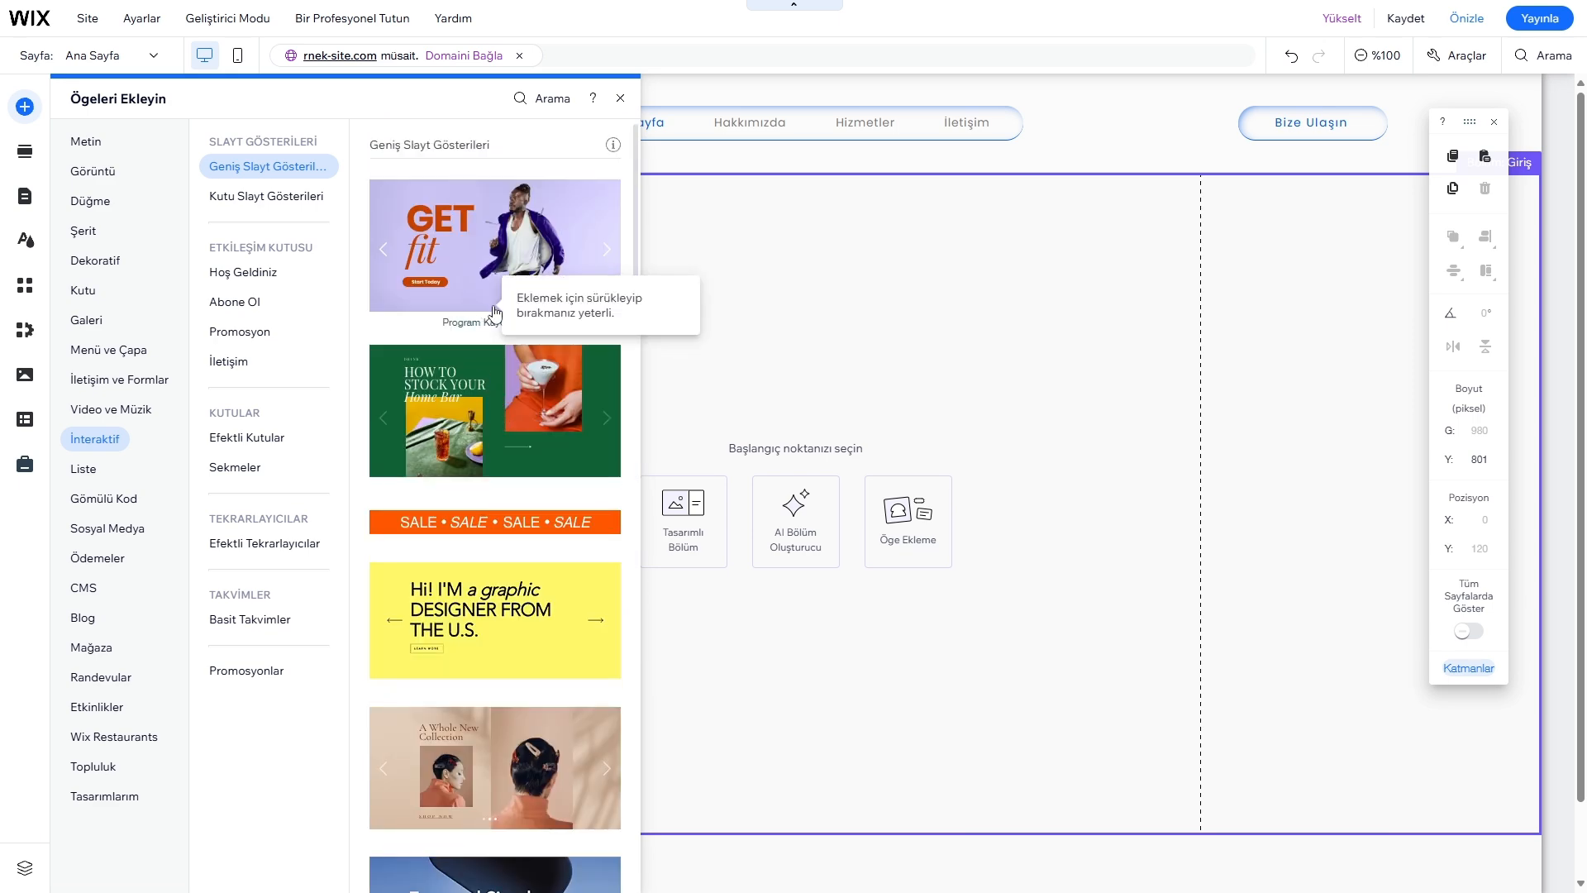
{"action": "left_click", "coordinate": [488, 241]}
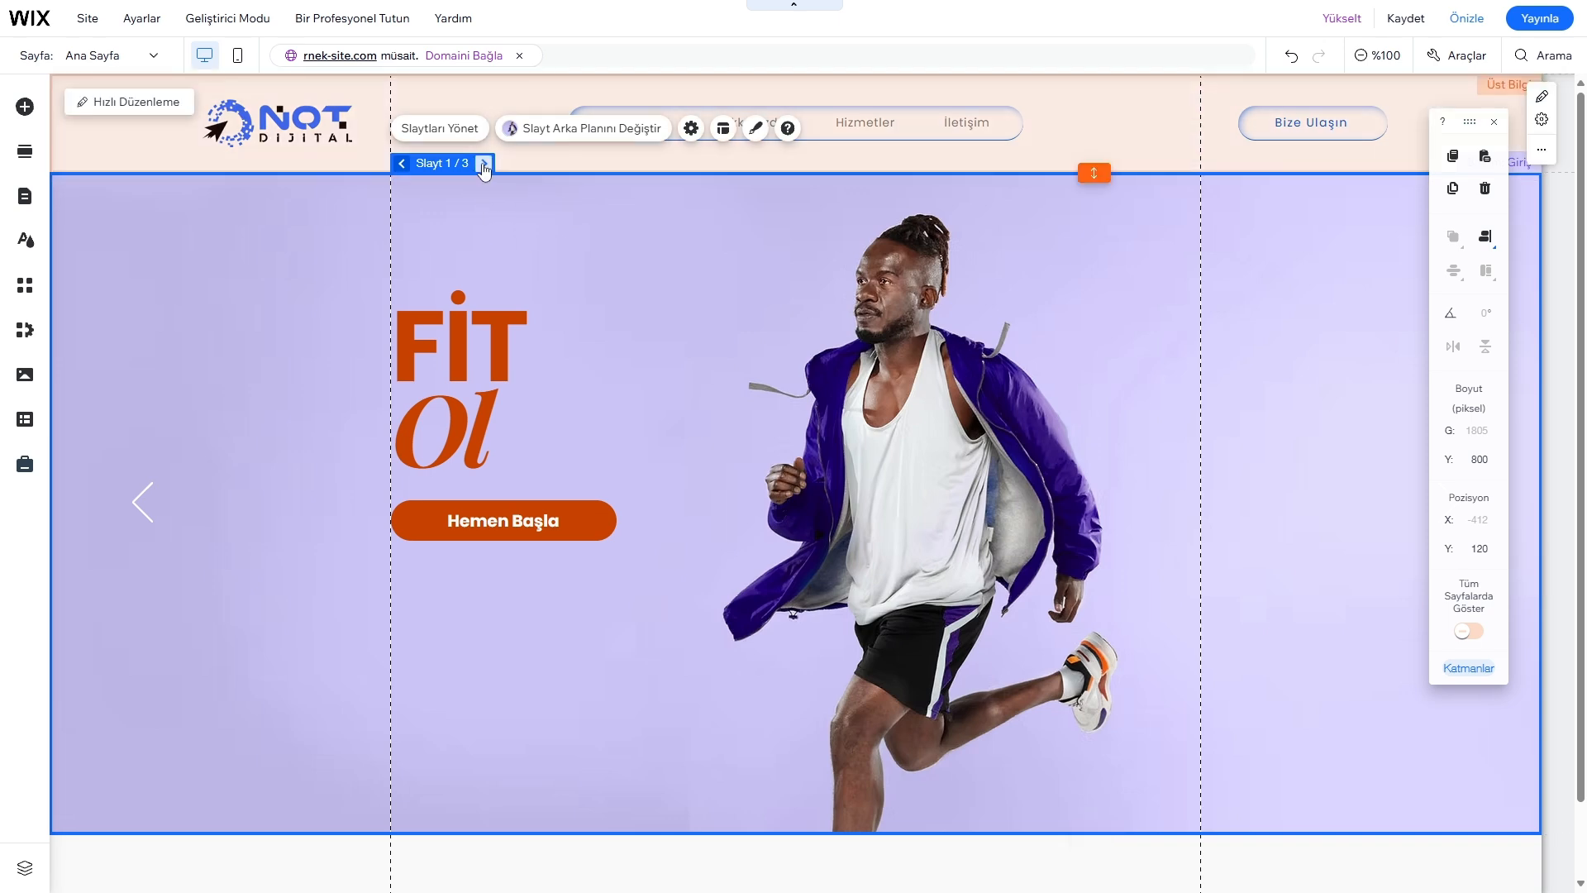
Look through the slideshow's slides and delete Slide 2 and Slide 3
{"action": "left_click", "coordinate": [484, 164]}
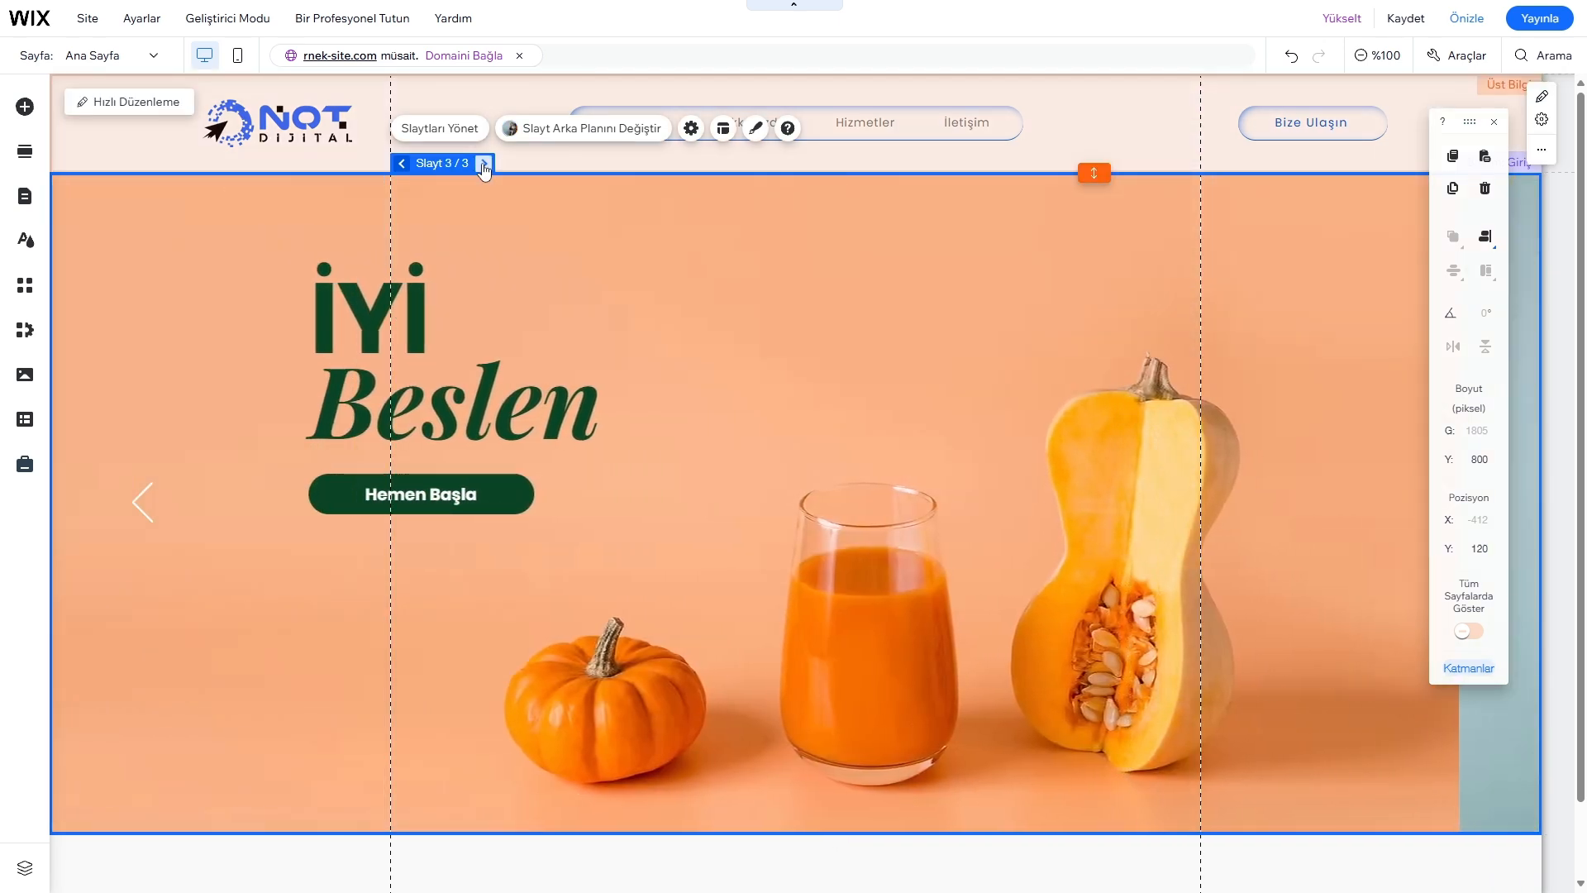
{"action": "left_click", "coordinate": [484, 164]}
{"action": "left_click", "coordinate": [483, 165]}
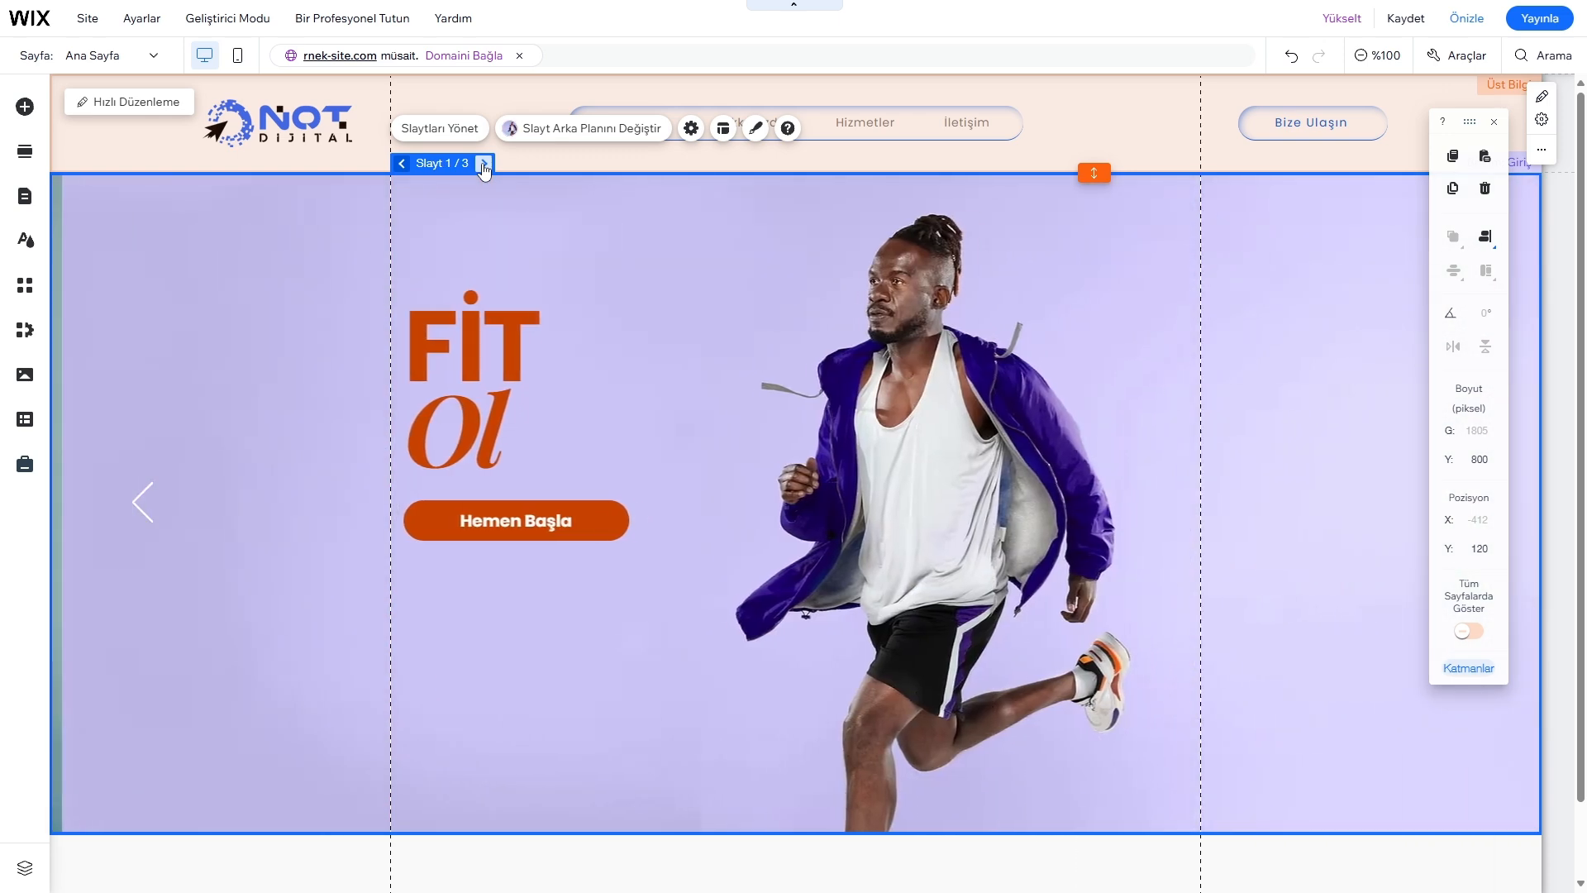
{"action": "left_click", "coordinate": [457, 133]}
{"action": "left_click", "coordinate": [352, 221]}
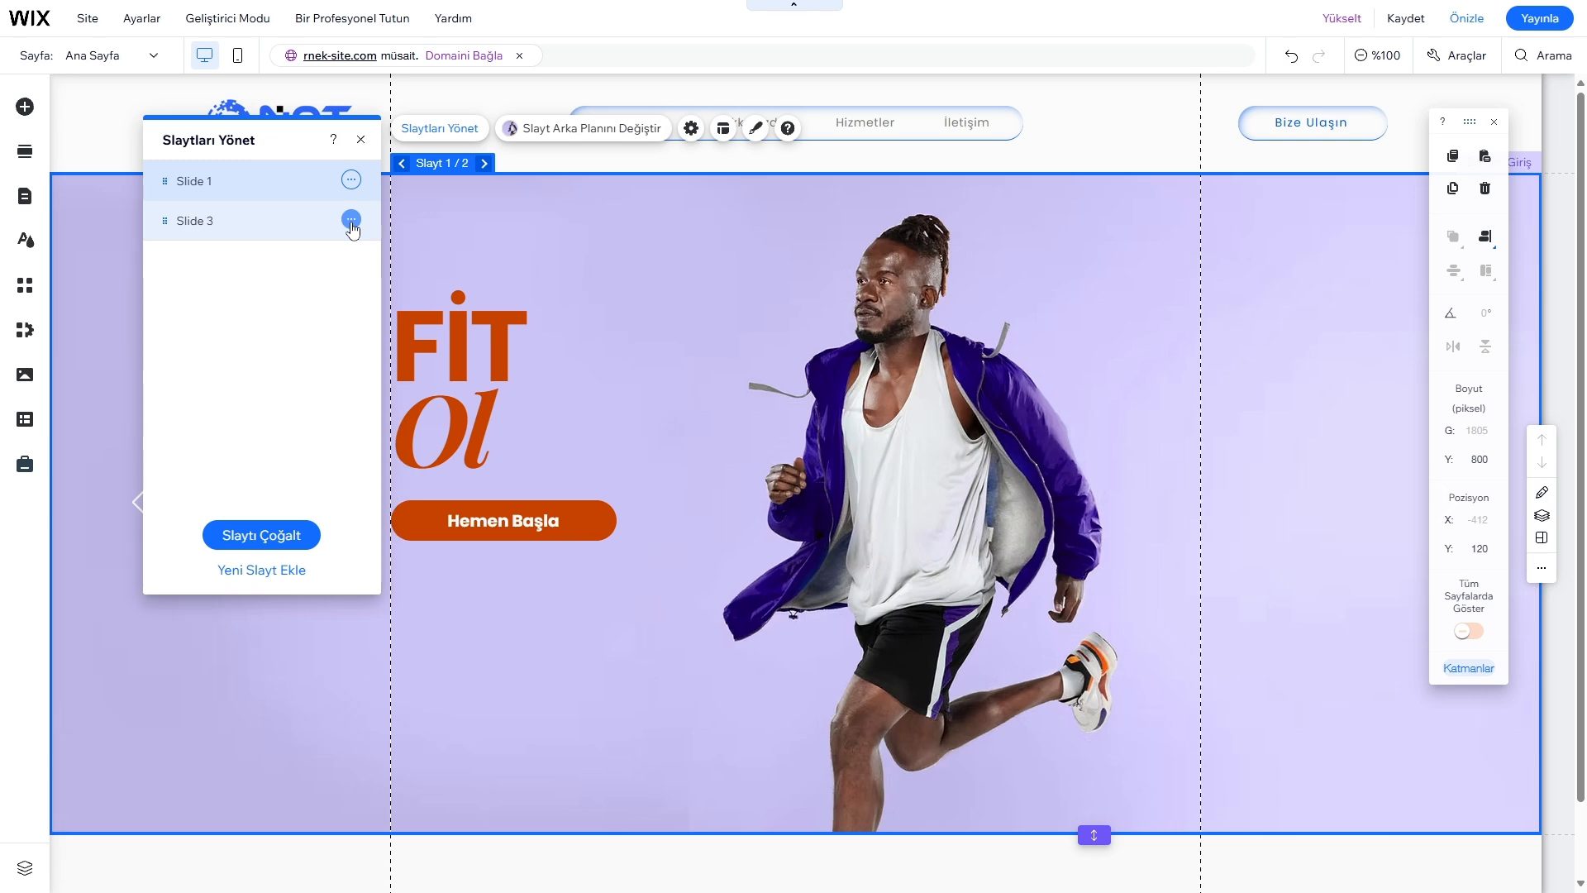
{"action": "left_click", "coordinate": [351, 220]}
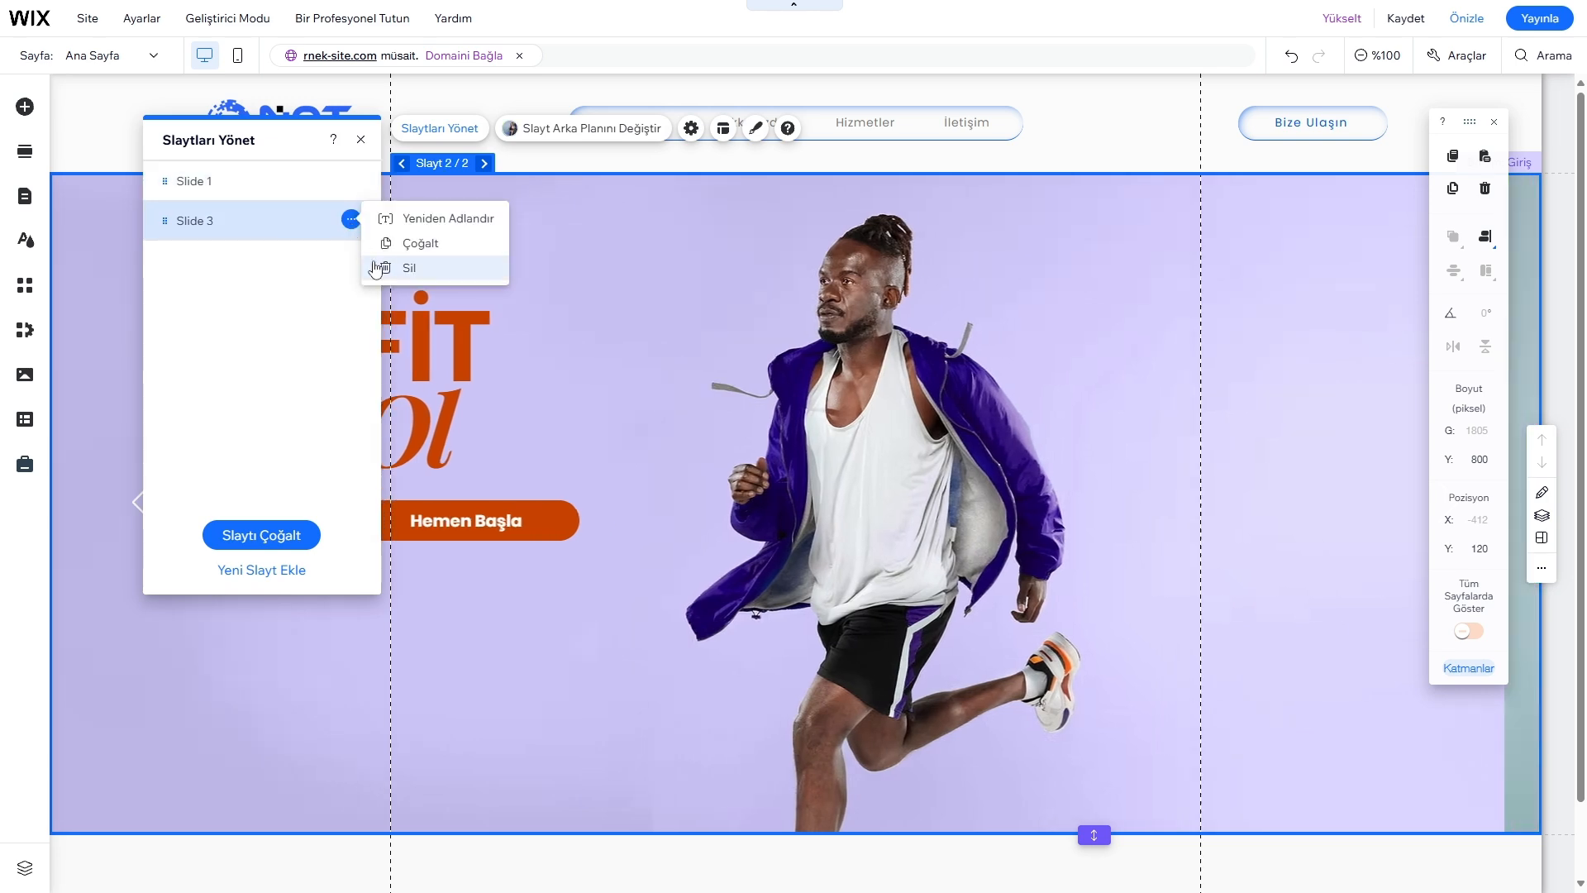
{"action": "left_click", "coordinate": [382, 268]}
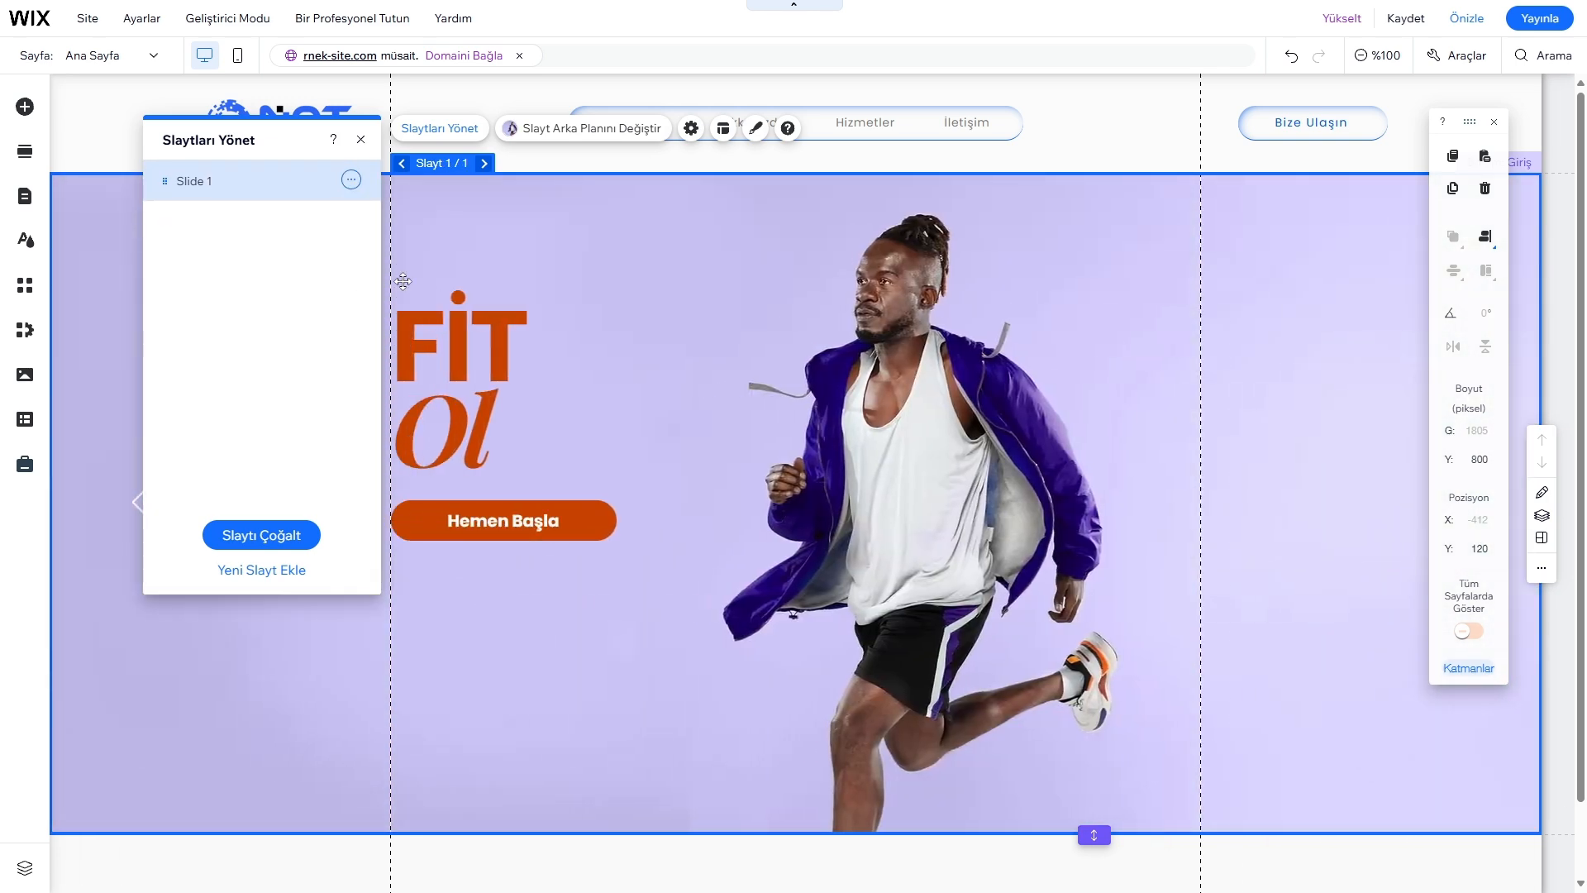
Delete the "FİT Ol" heading and the "Hemen Başla" button from the remaining slide
{"action": "left_click", "coordinate": [533, 332]}
{"action": "key", "text": "Delete"}
{"action": "left_click", "coordinate": [531, 522]}
{"action": "key", "text": "Delete"}
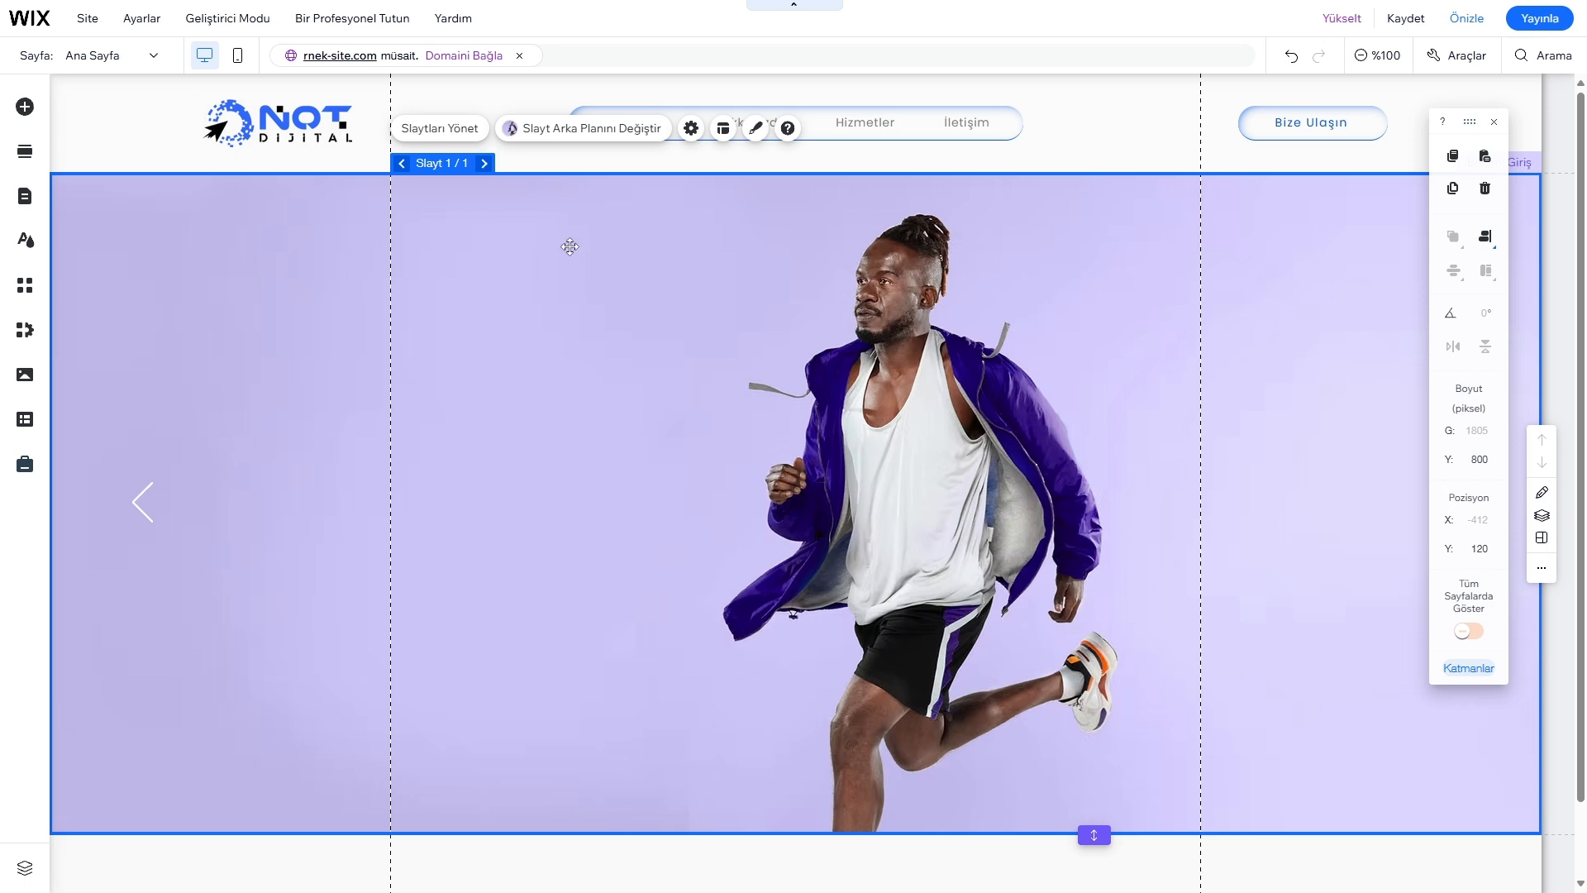
Set the slideshow's height to 640 pixels
{"action": "left_click", "coordinate": [1469, 461]}
{"action": "type", "text": "6"}
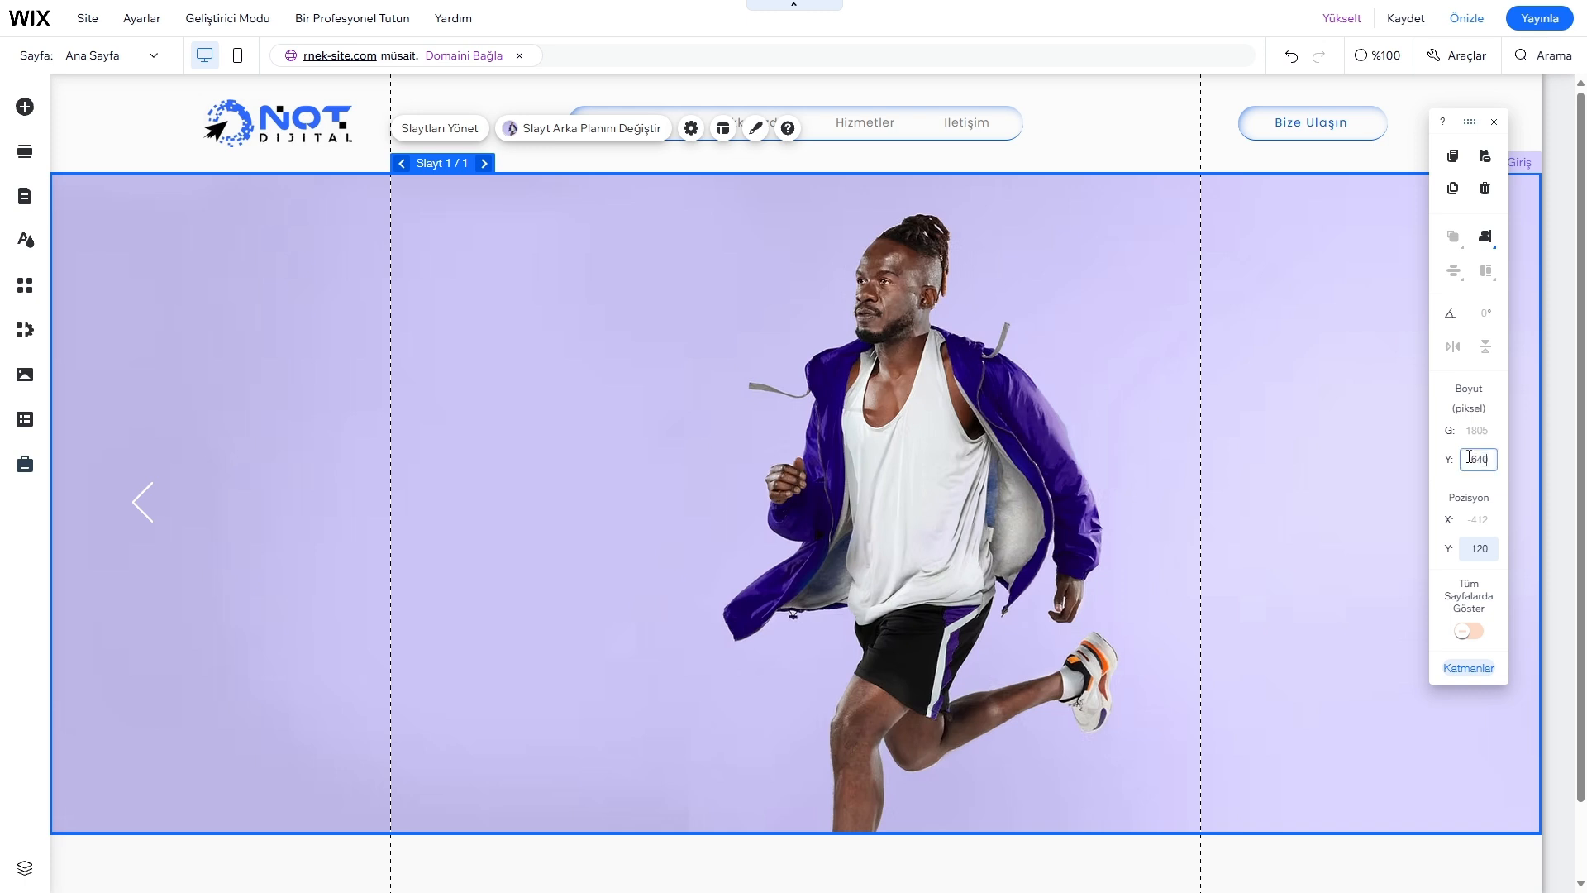
{"action": "type", "text": "40"}
{"action": "key", "text": "Return"}
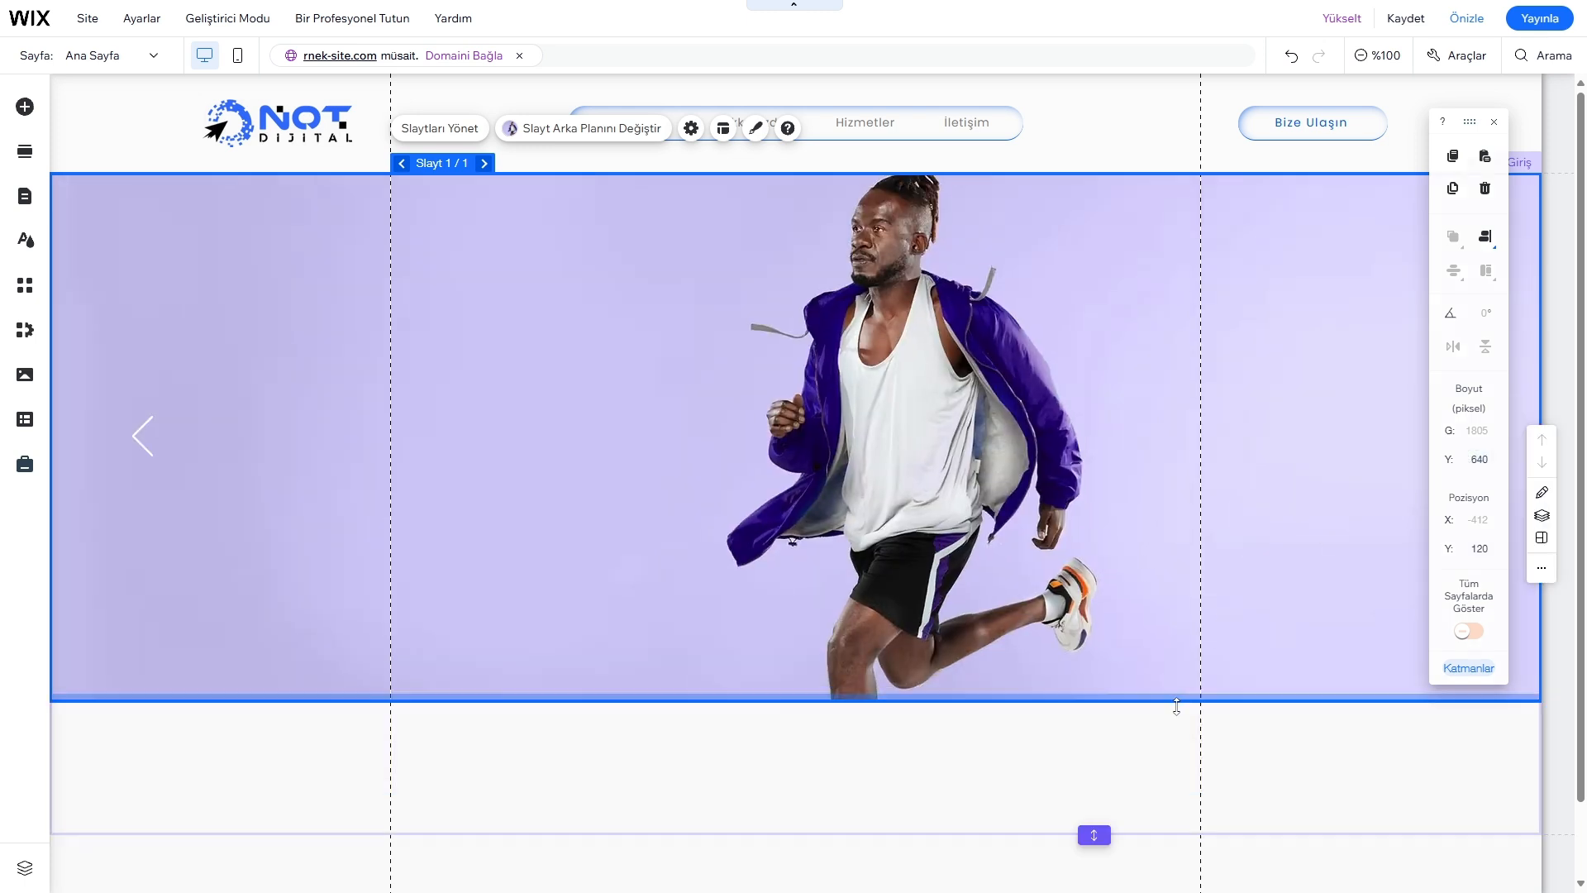
Set the height of the Giriş section behind the slideshow to 640 pixels
{"action": "left_click", "coordinate": [1183, 737]}
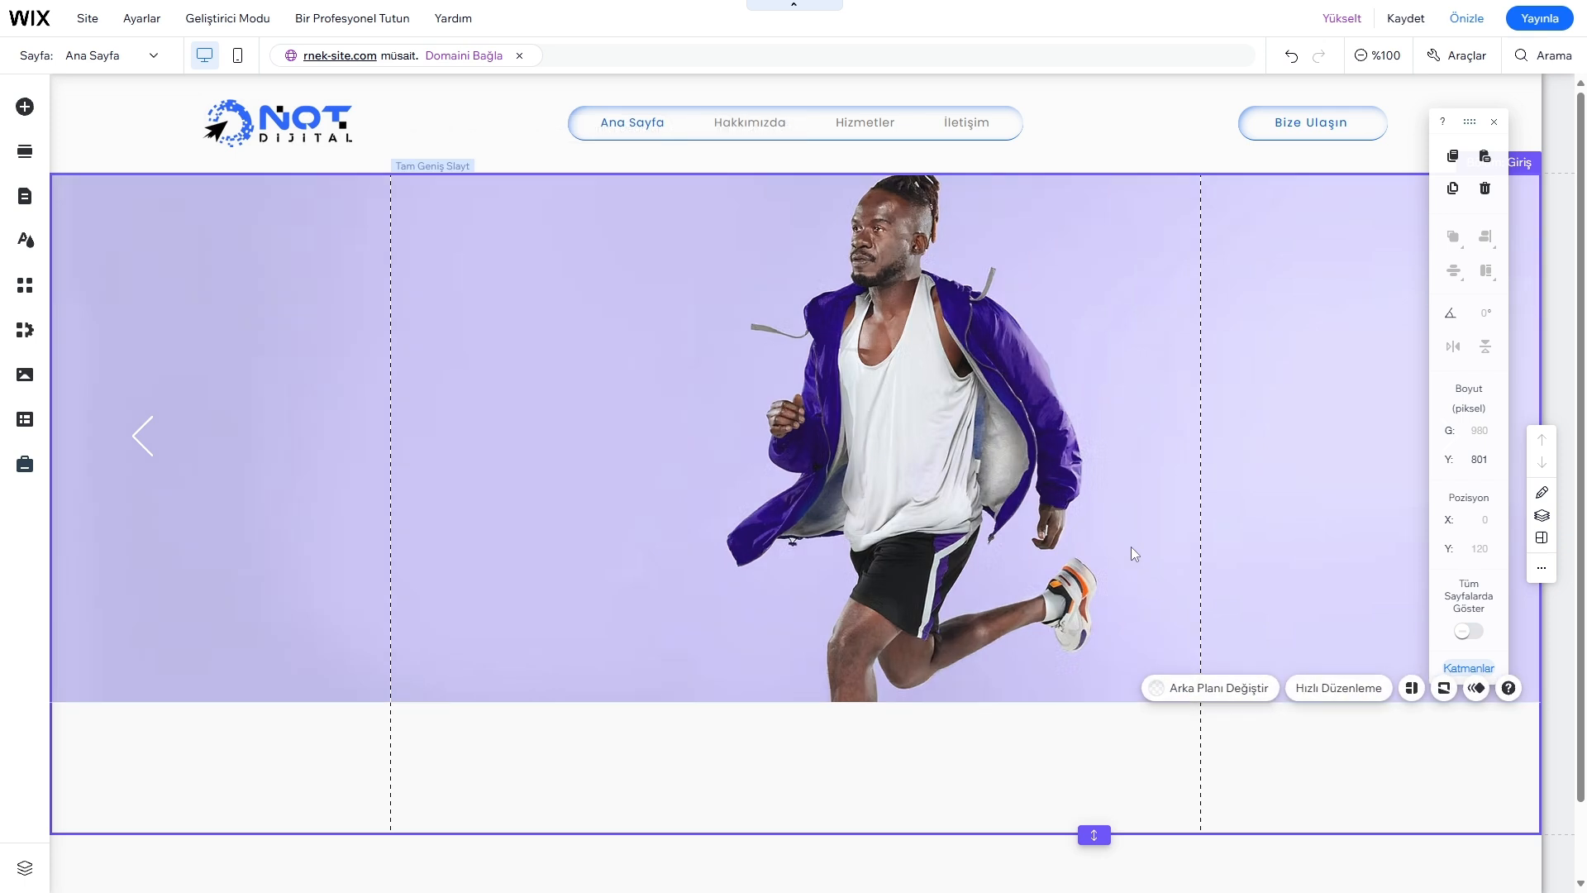
{"action": "left_click", "coordinate": [1482, 463]}
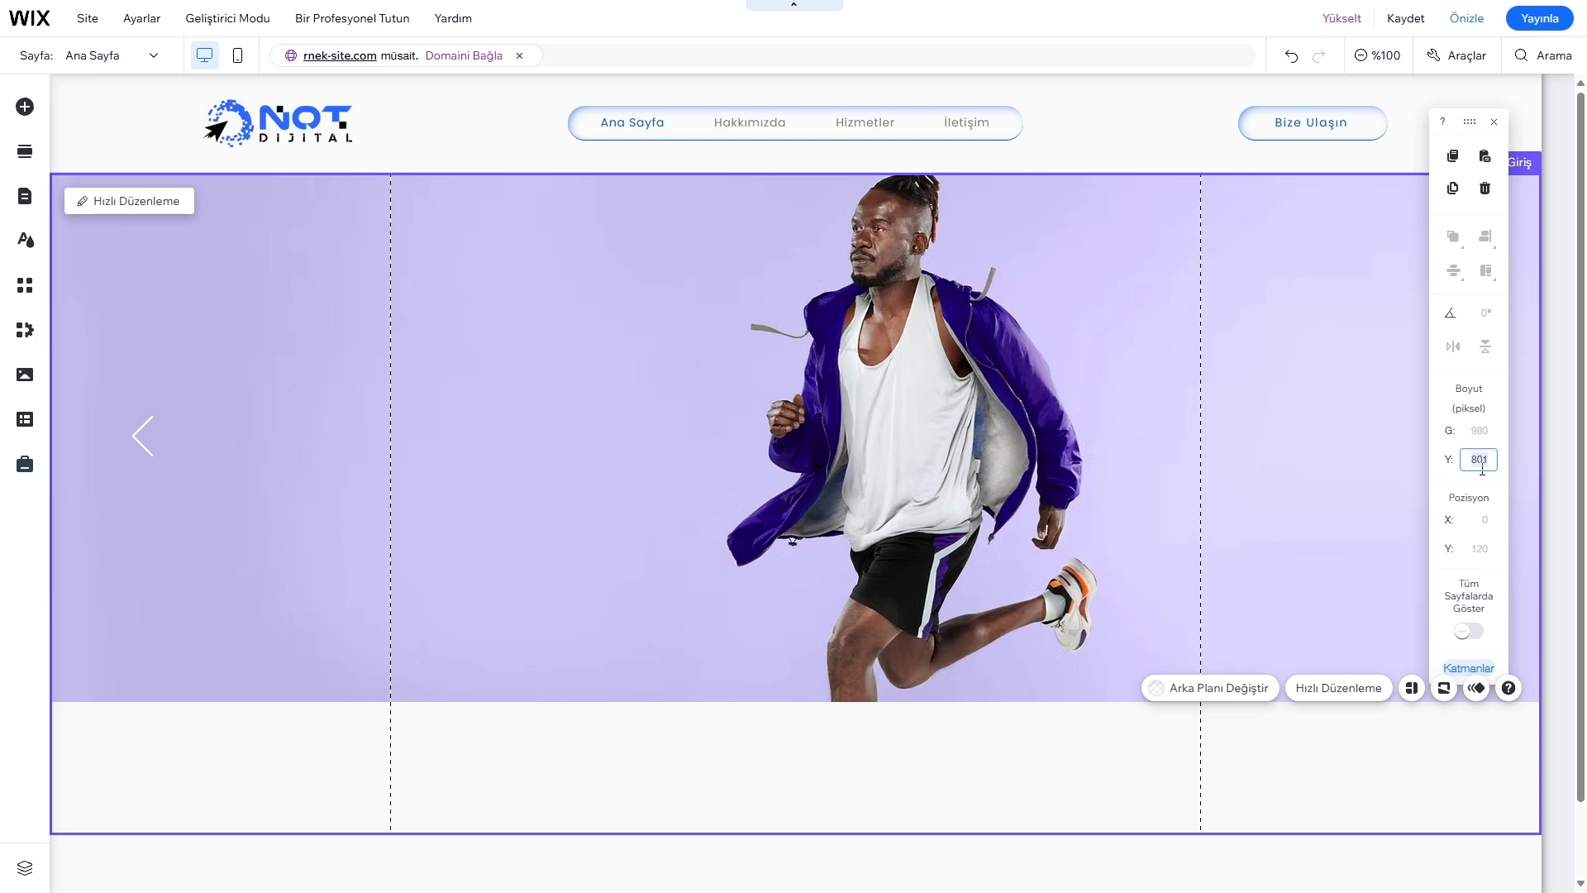
{"action": "type", "text": "40"}
{"action": "key", "text": "Return"}
Open the Site Dosyaları media folder to choose a new background image for the slide
{"action": "left_click", "coordinate": [1252, 484]}
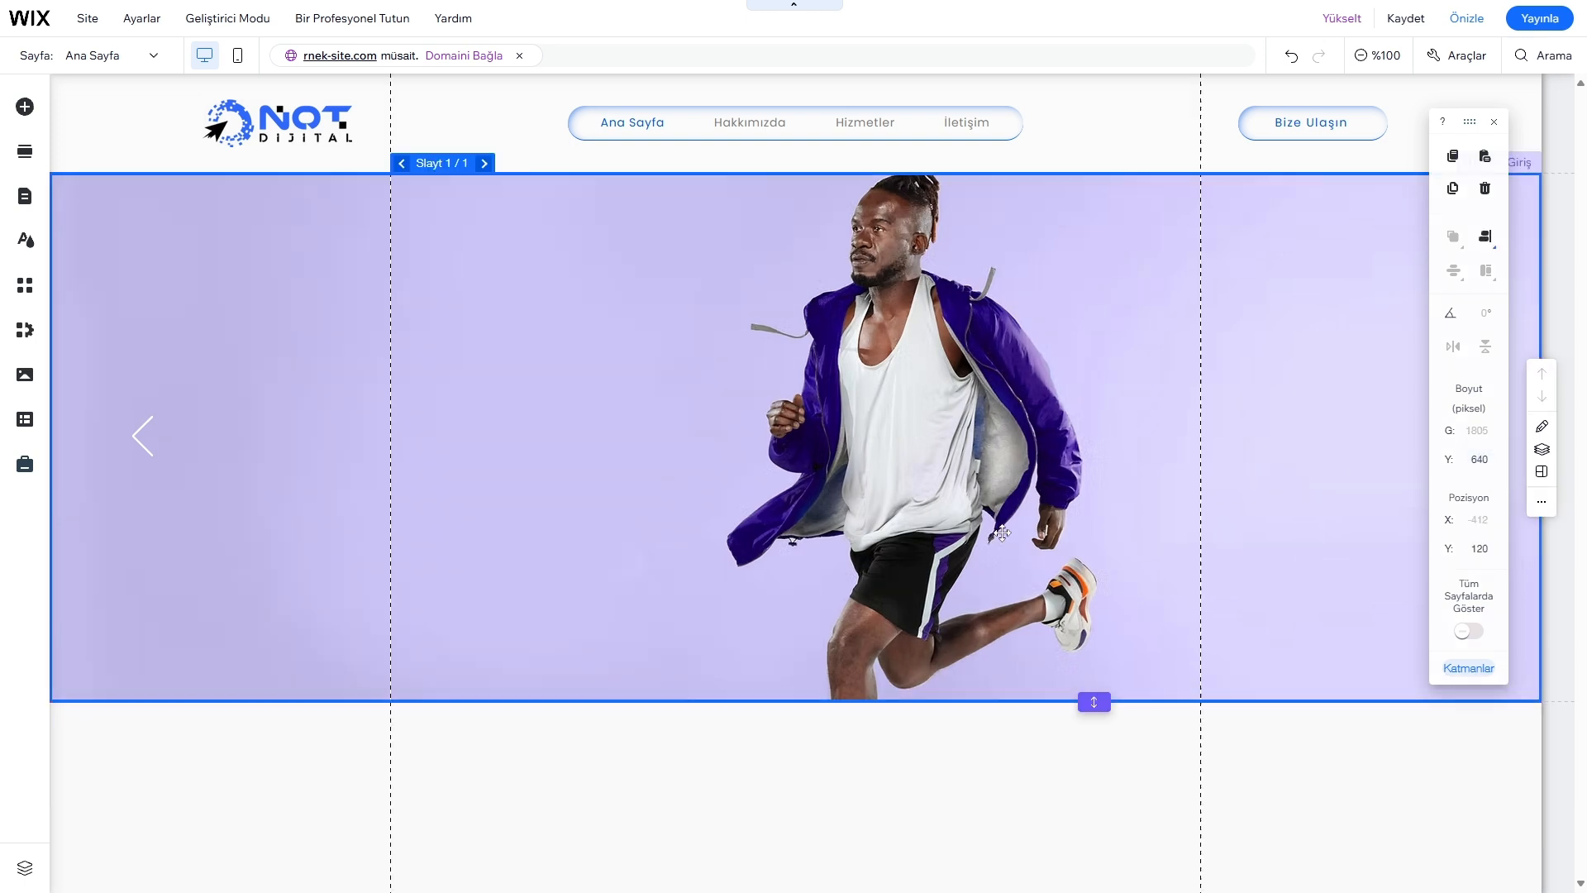
{"action": "left_click", "coordinate": [768, 384]}
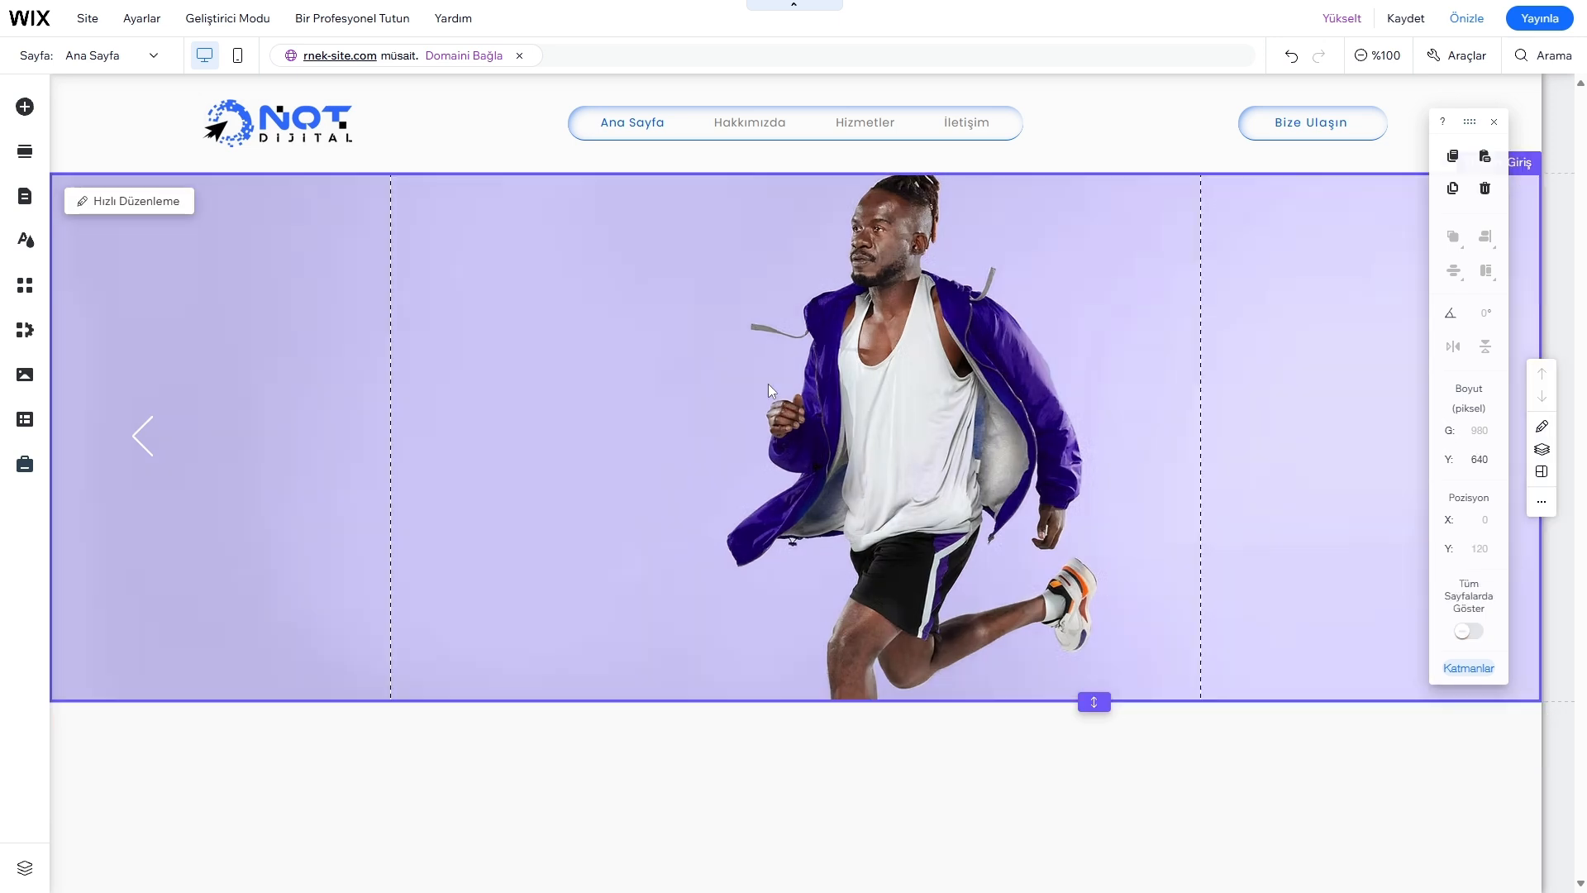
{"action": "left_click", "coordinate": [742, 383]}
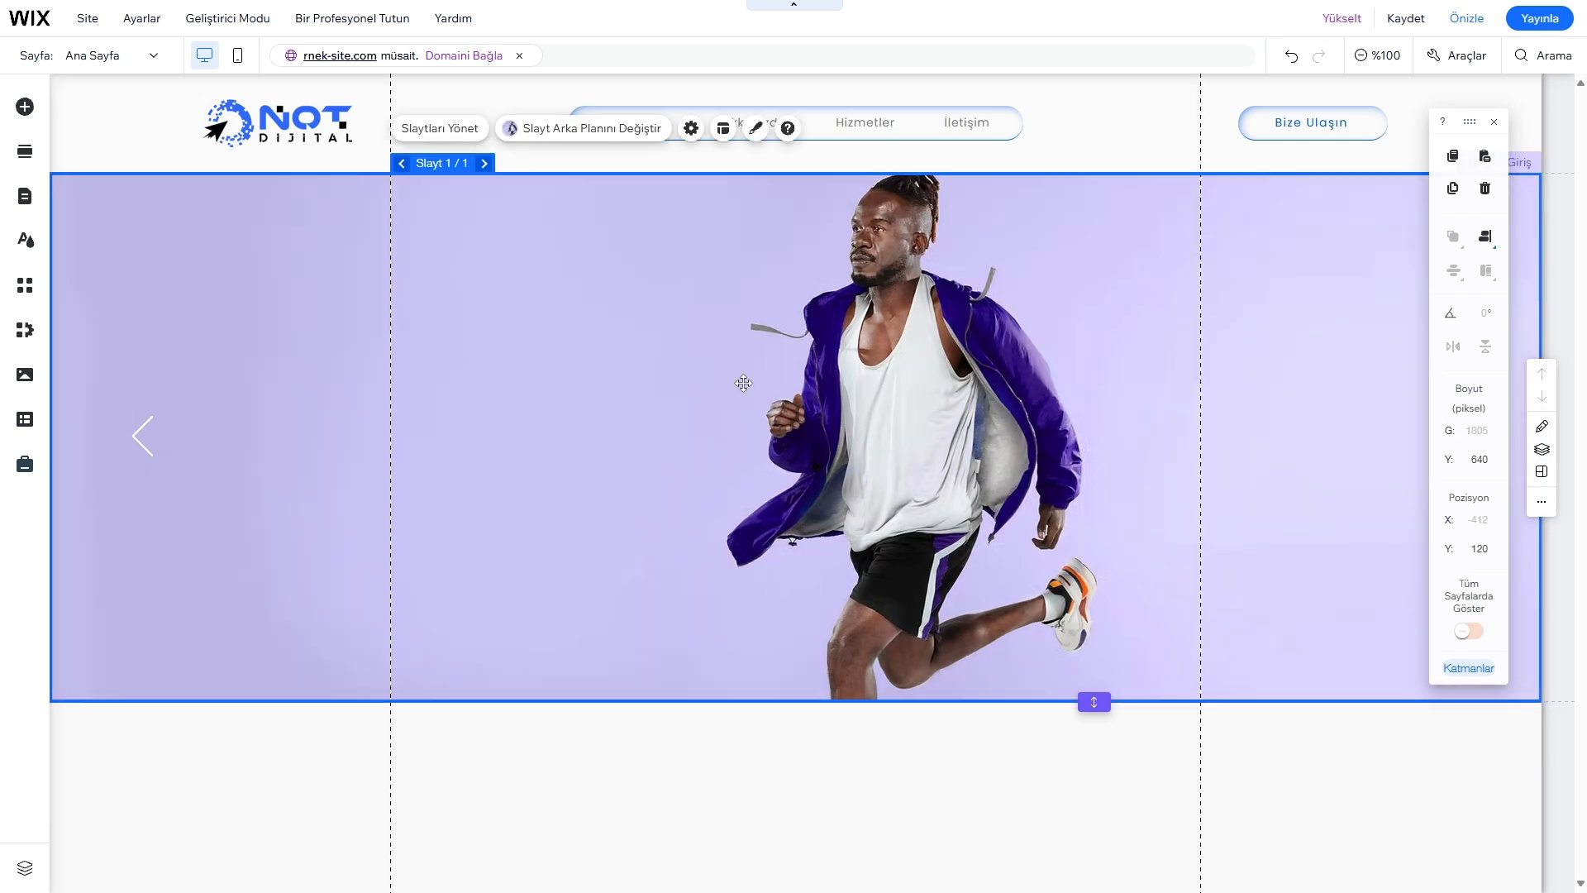
{"action": "left_click", "coordinate": [585, 141]}
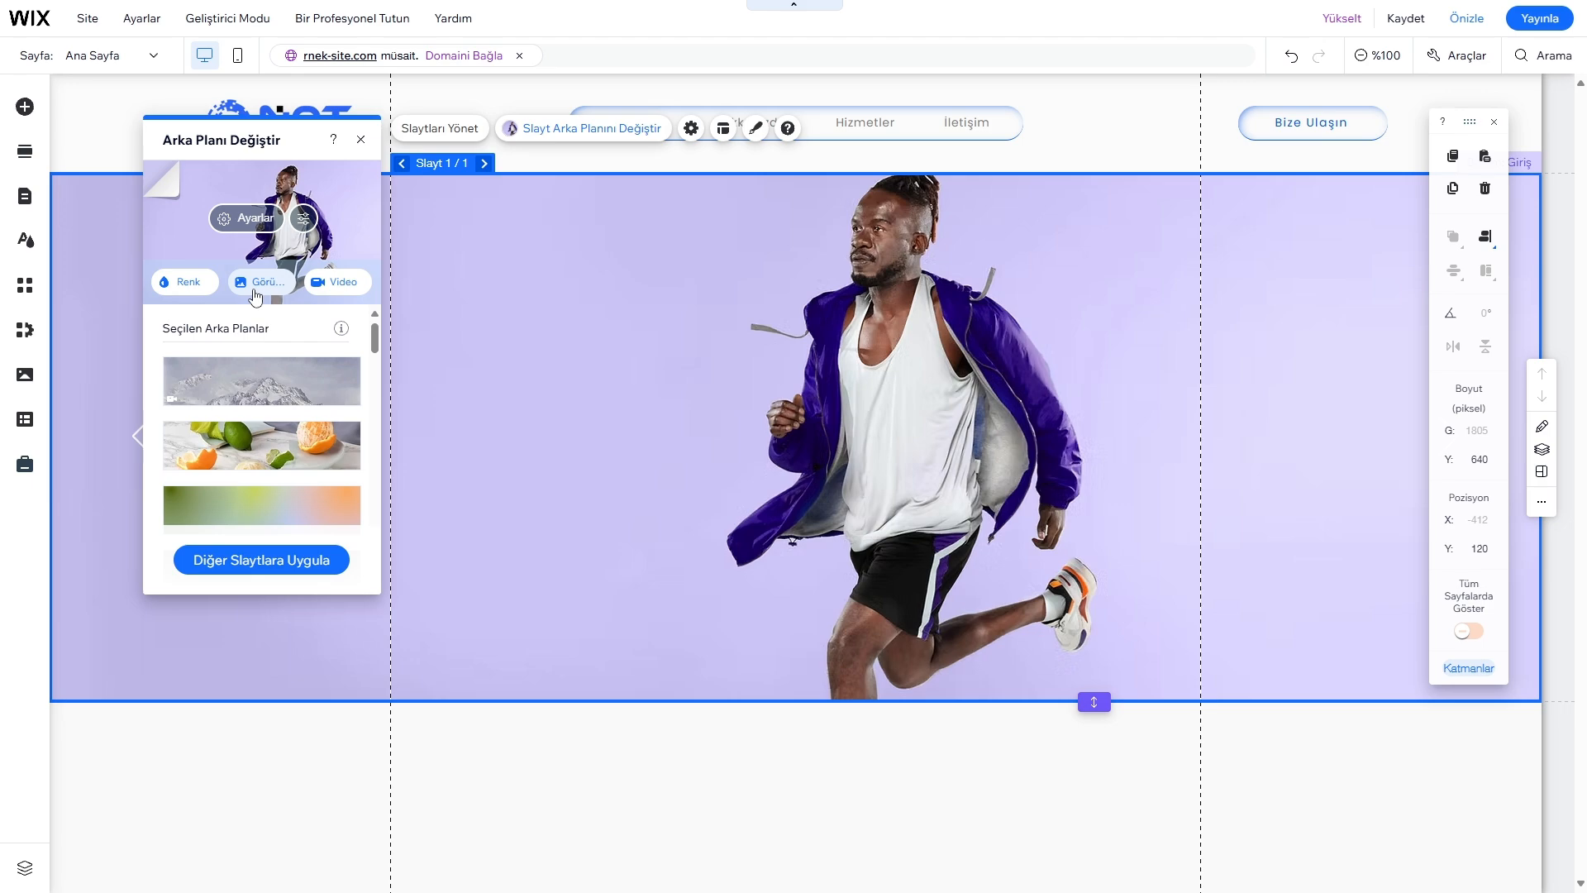
{"action": "left_click", "coordinate": [256, 296]}
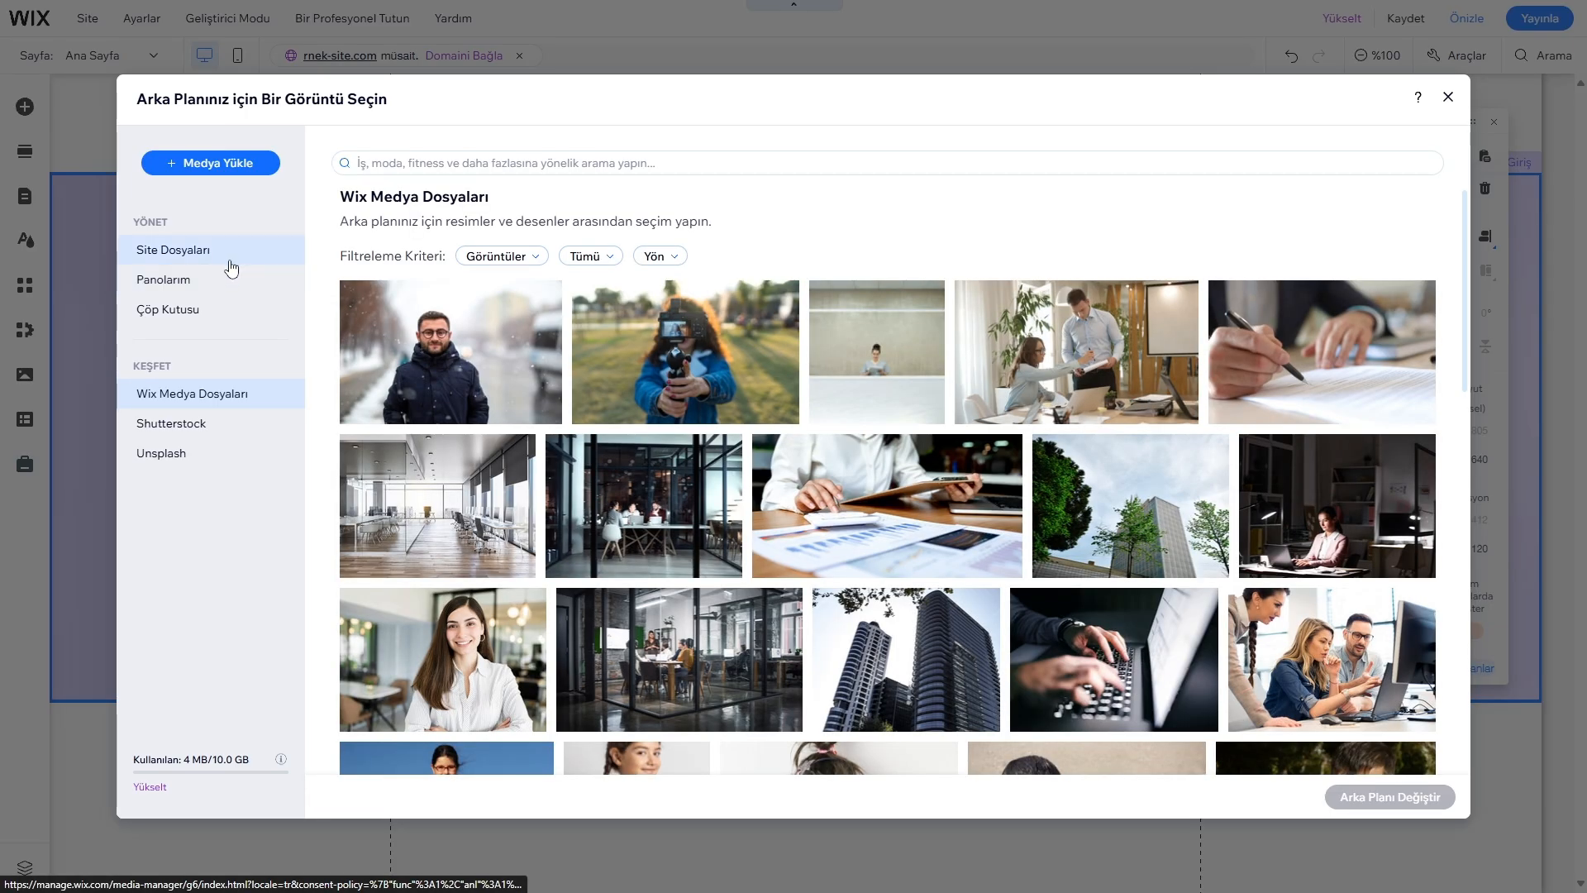
{"action": "left_click", "coordinate": [231, 268]}
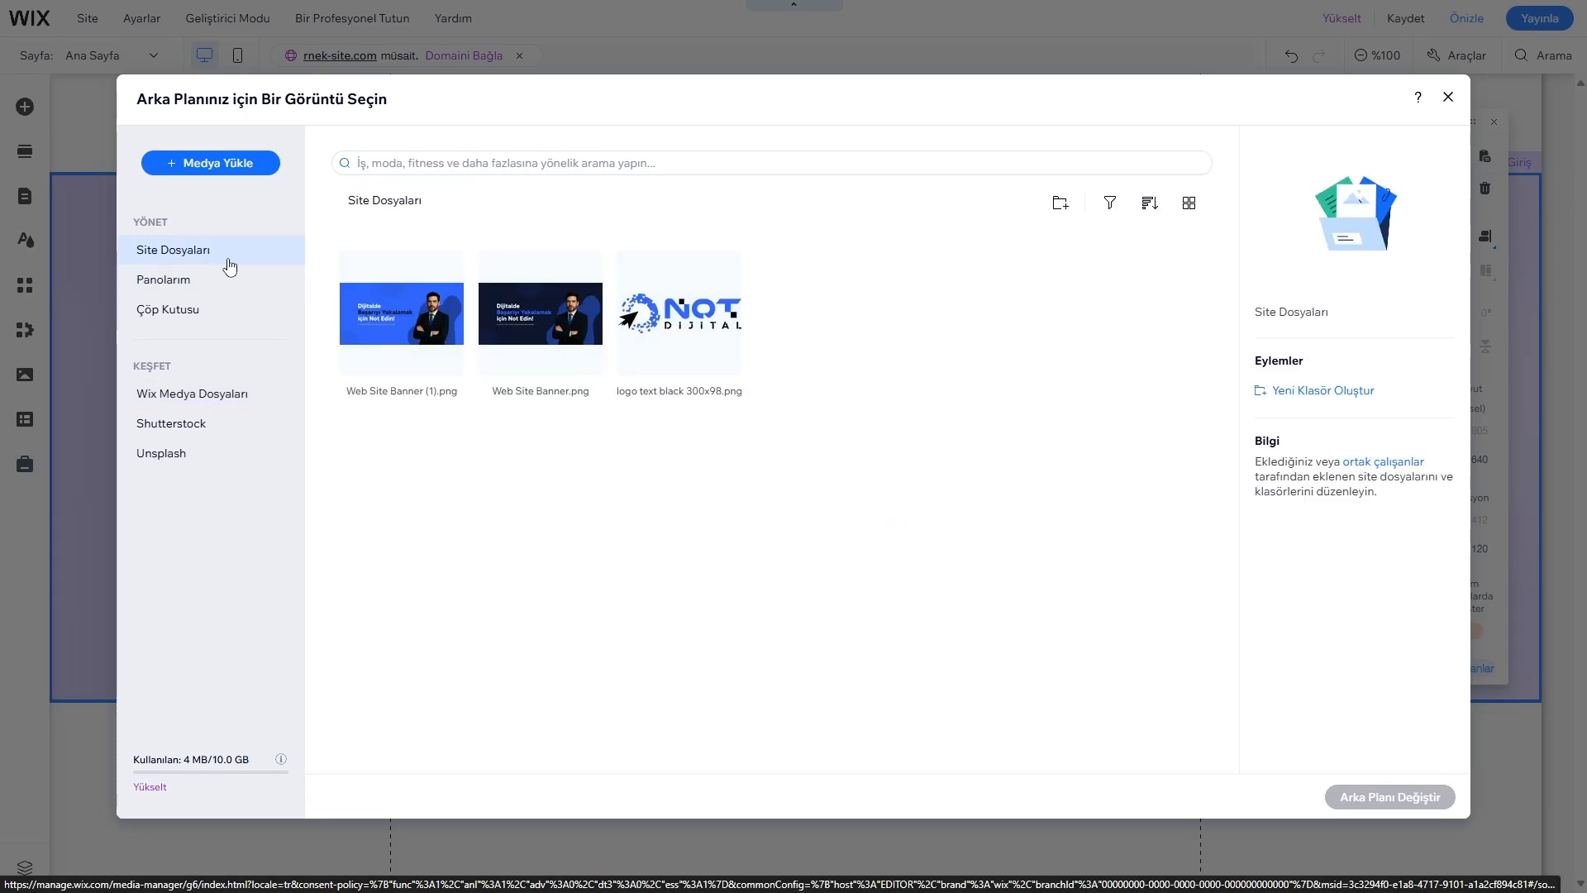
Set Web Site Banner.png as the slide's background image and close the floating size and position toolbar
{"action": "left_click", "coordinate": [535, 345]}
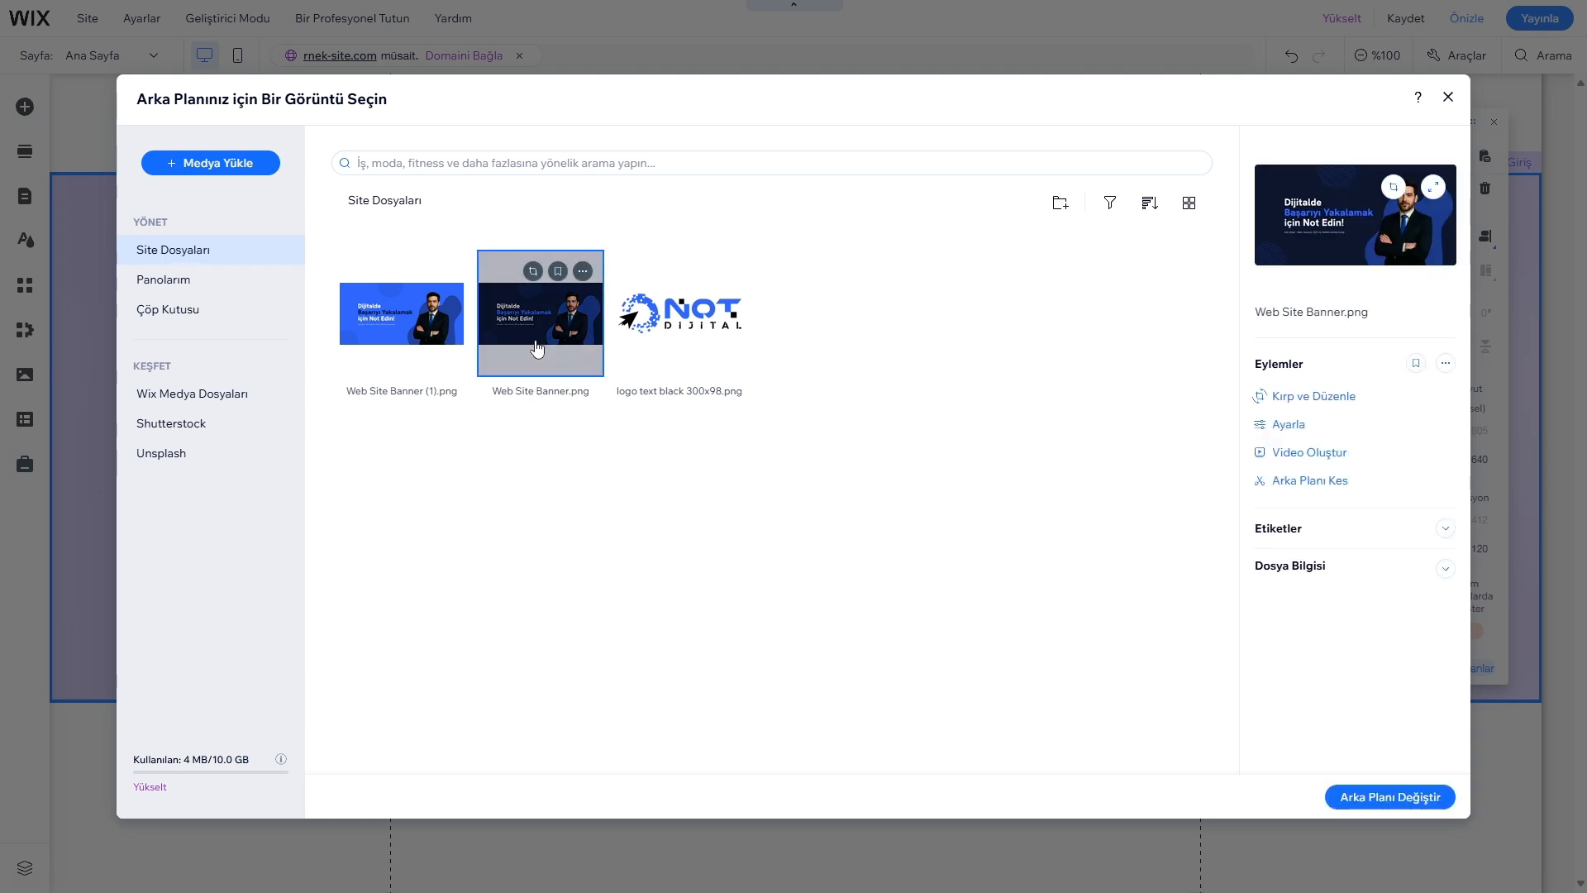
{"action": "left_click", "coordinate": [1309, 567]}
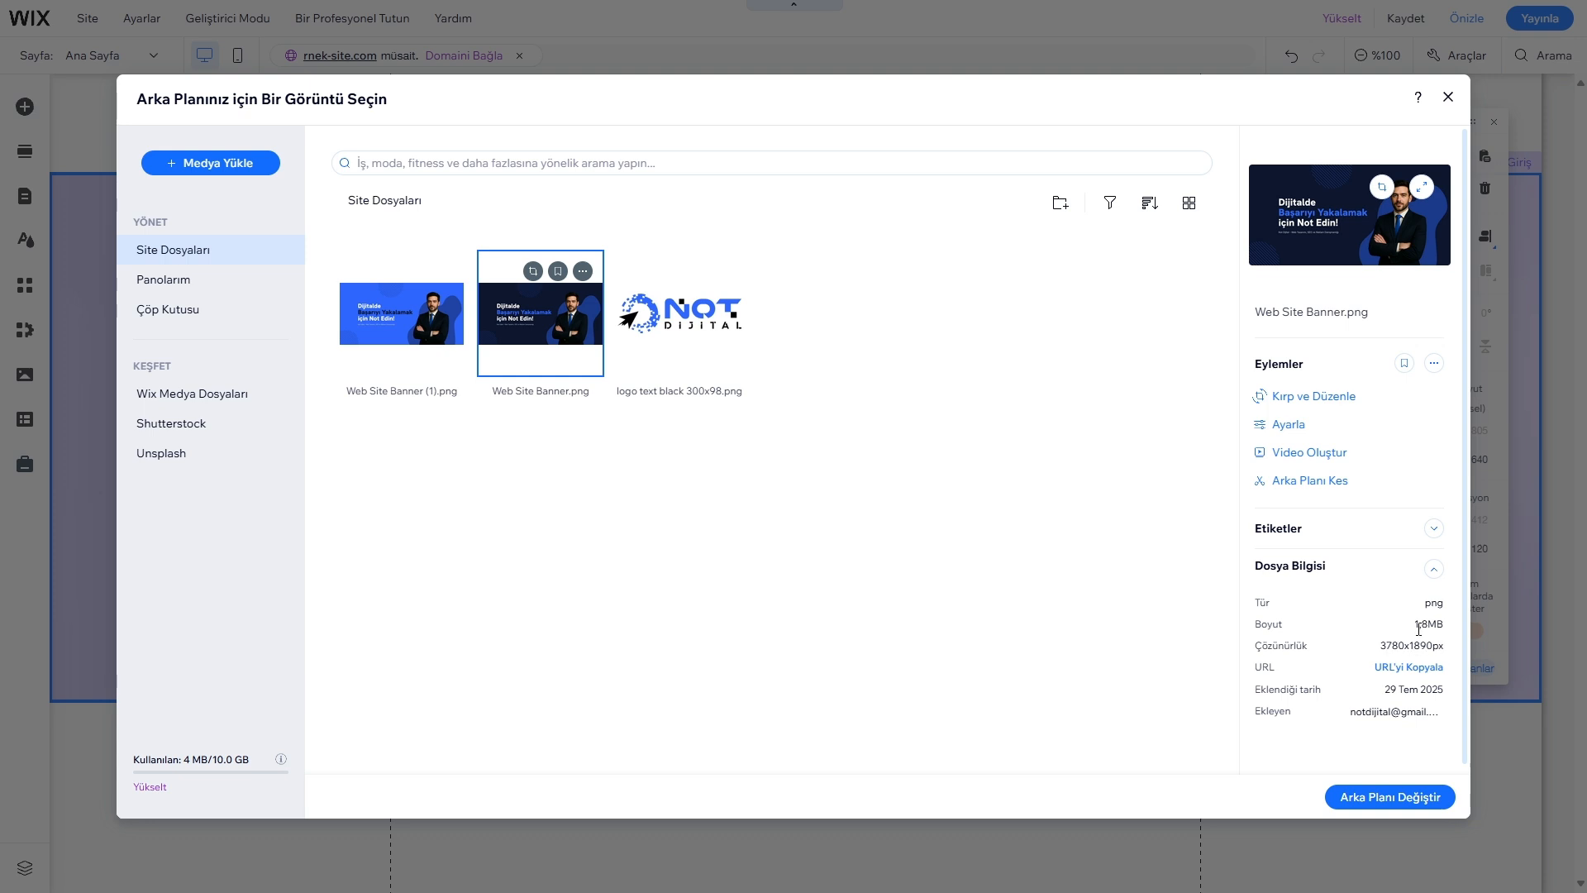
{"action": "left_click", "coordinate": [922, 539]}
{"action": "left_click", "coordinate": [567, 321]}
{"action": "left_click", "coordinate": [1375, 792]}
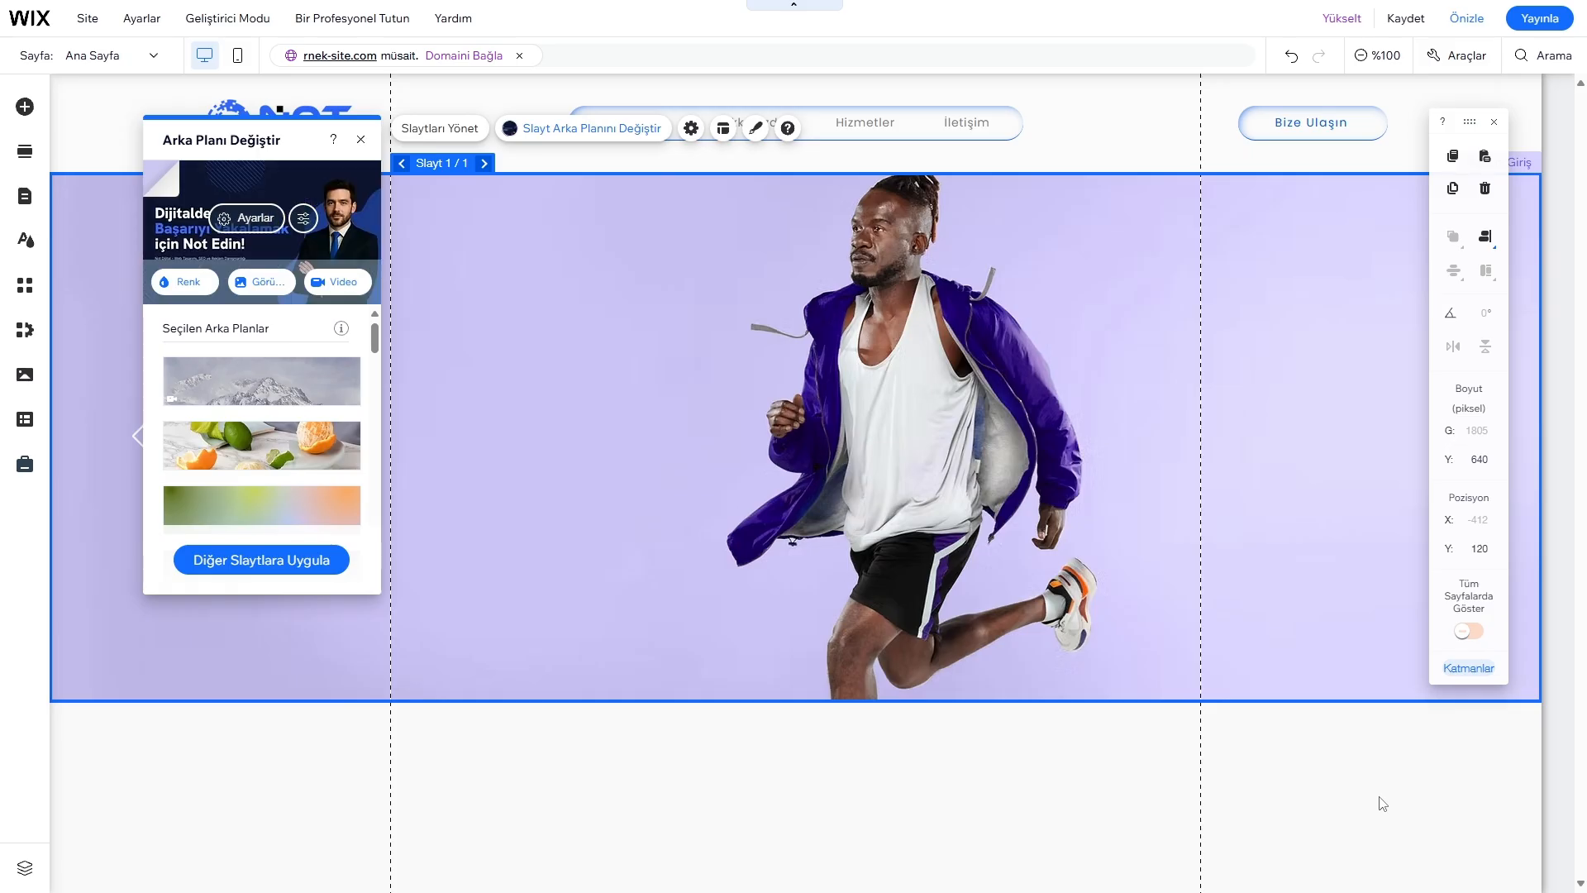
{"action": "left_click", "coordinate": [1221, 755]}
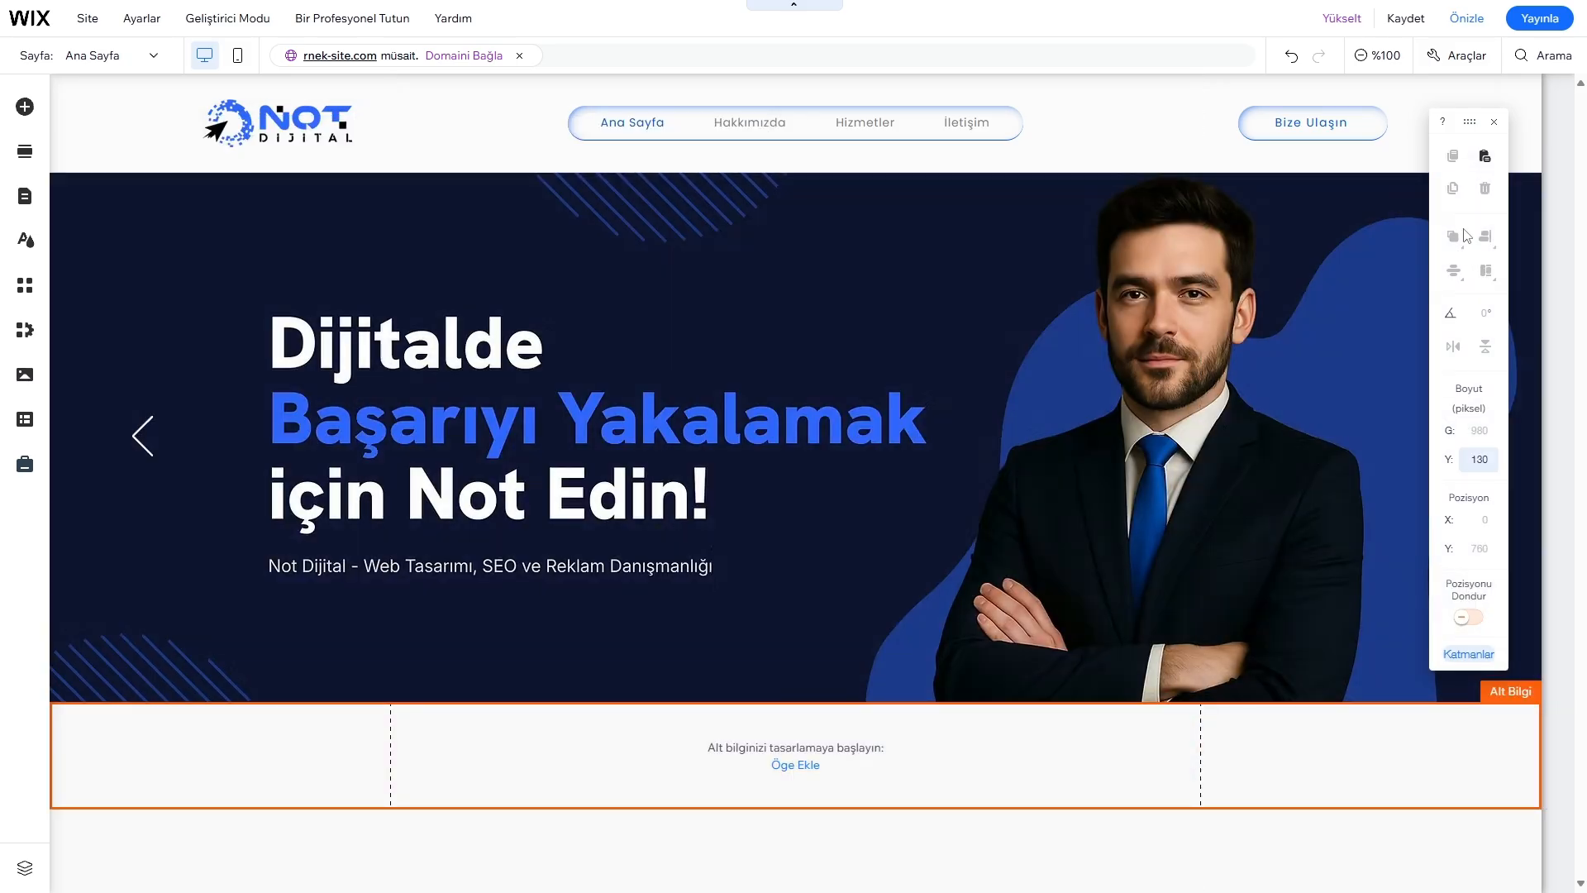
{"action": "left_click", "coordinate": [1494, 122]}
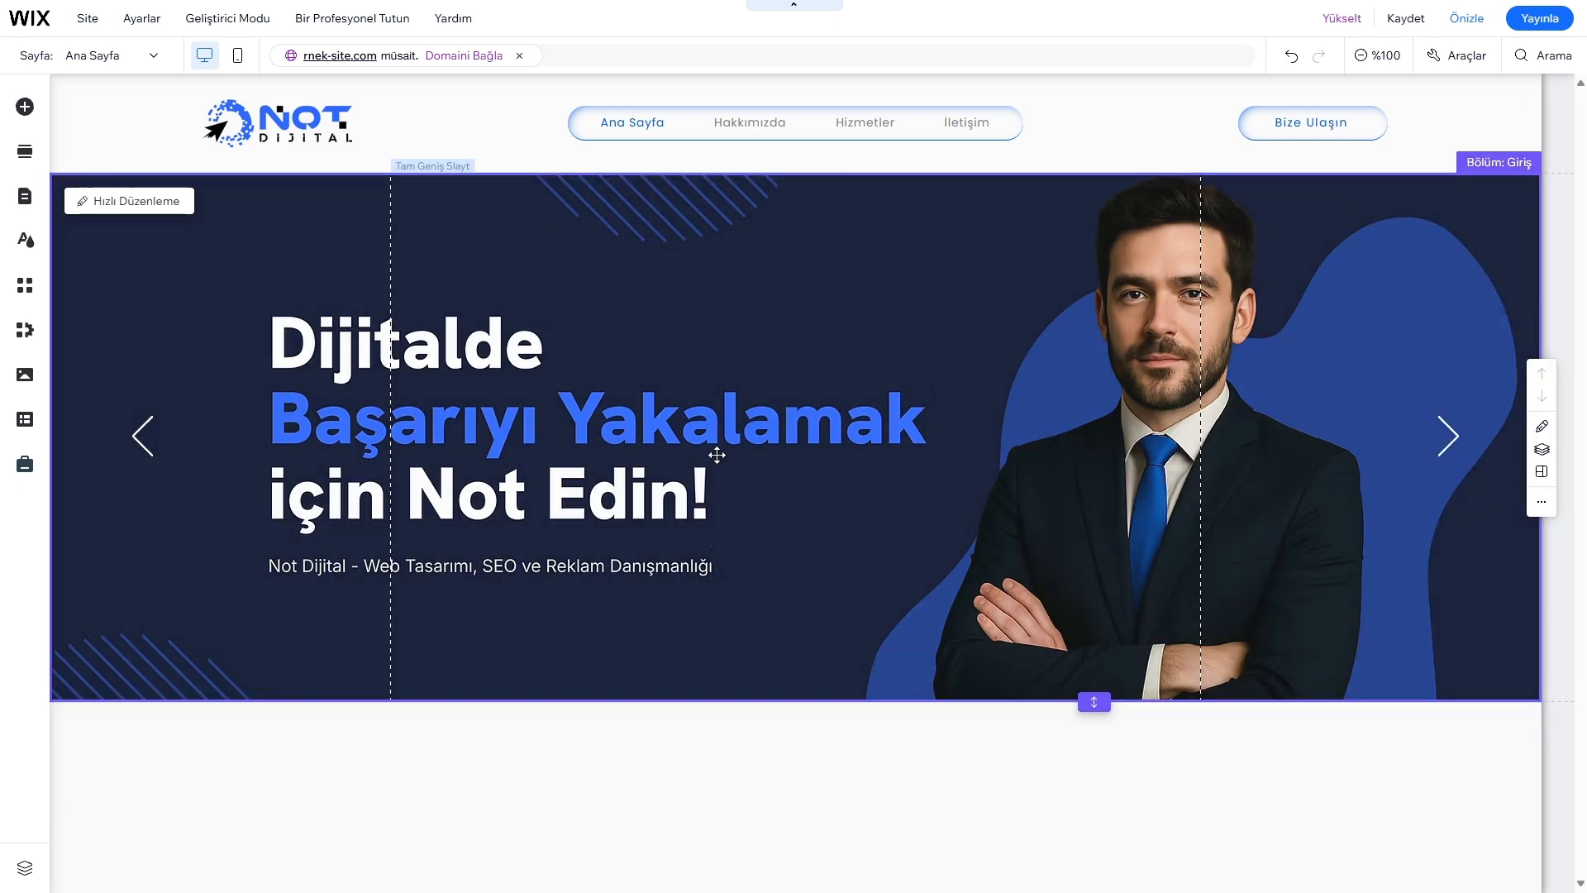
Try toggling the navigation arrows and the slide buttons in the slideshow's layout settings
{"action": "left_click", "coordinate": [716, 454]}
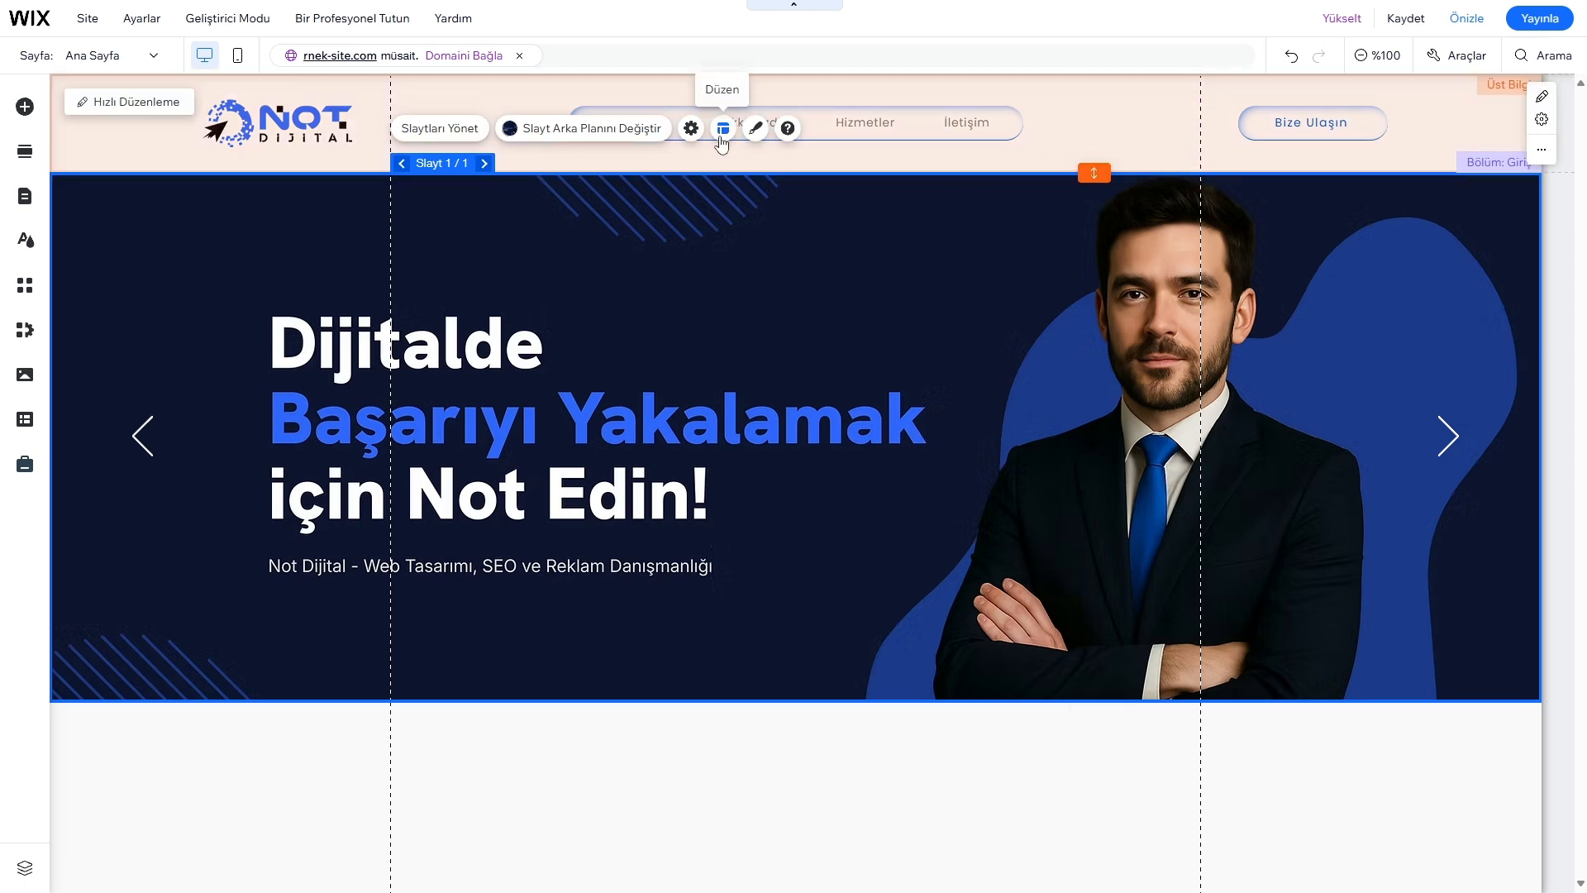
{"action": "left_click", "coordinate": [724, 128]}
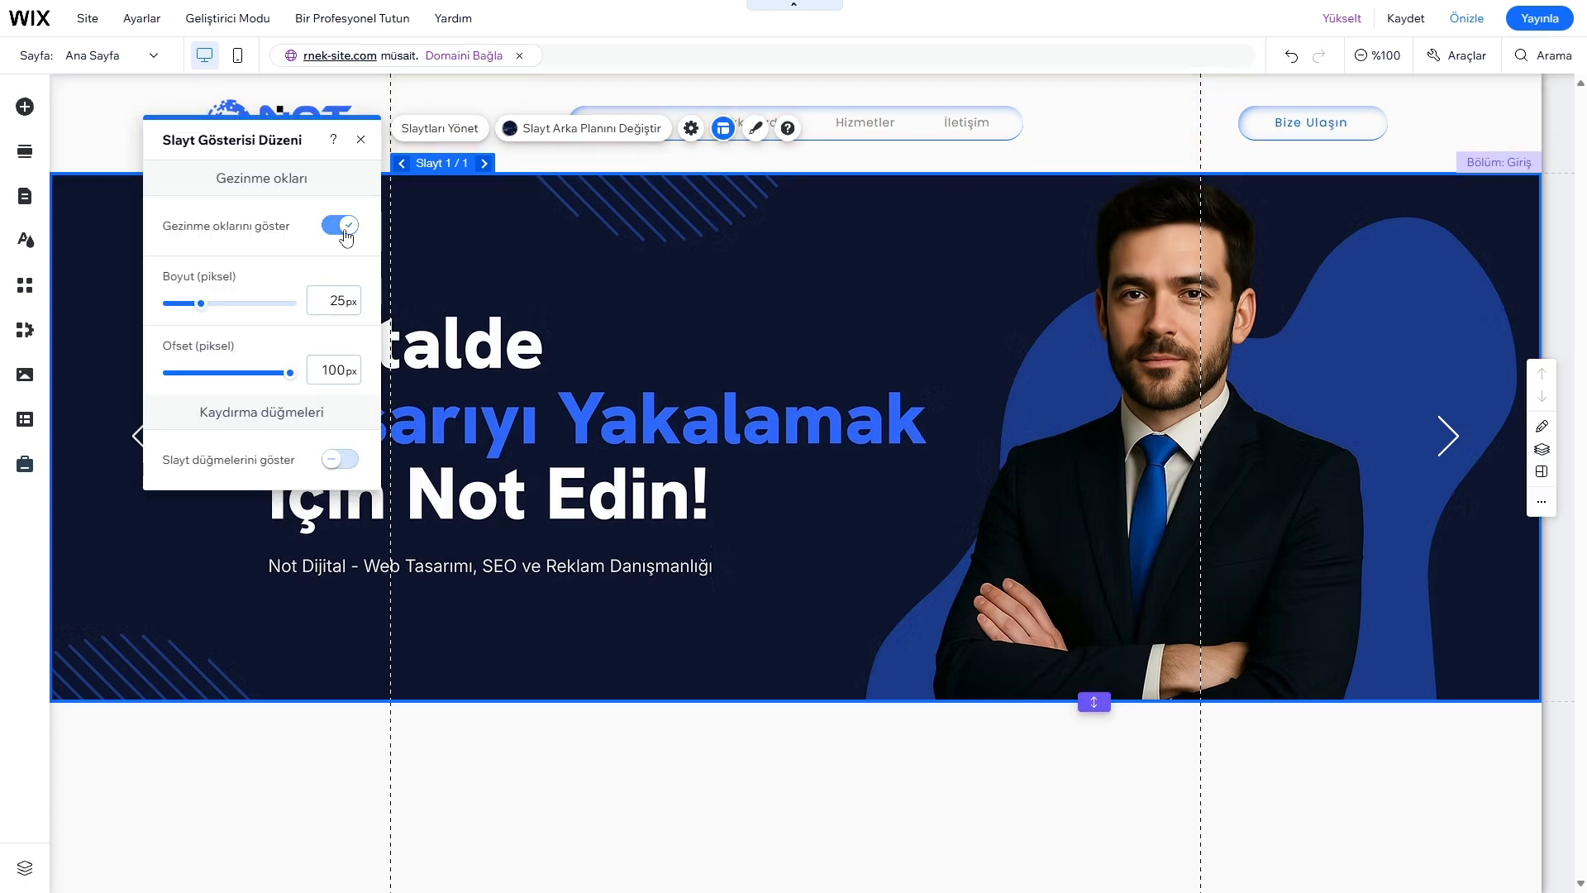
{"action": "left_click", "coordinate": [340, 226]}
{"action": "left_click", "coordinate": [340, 226]}
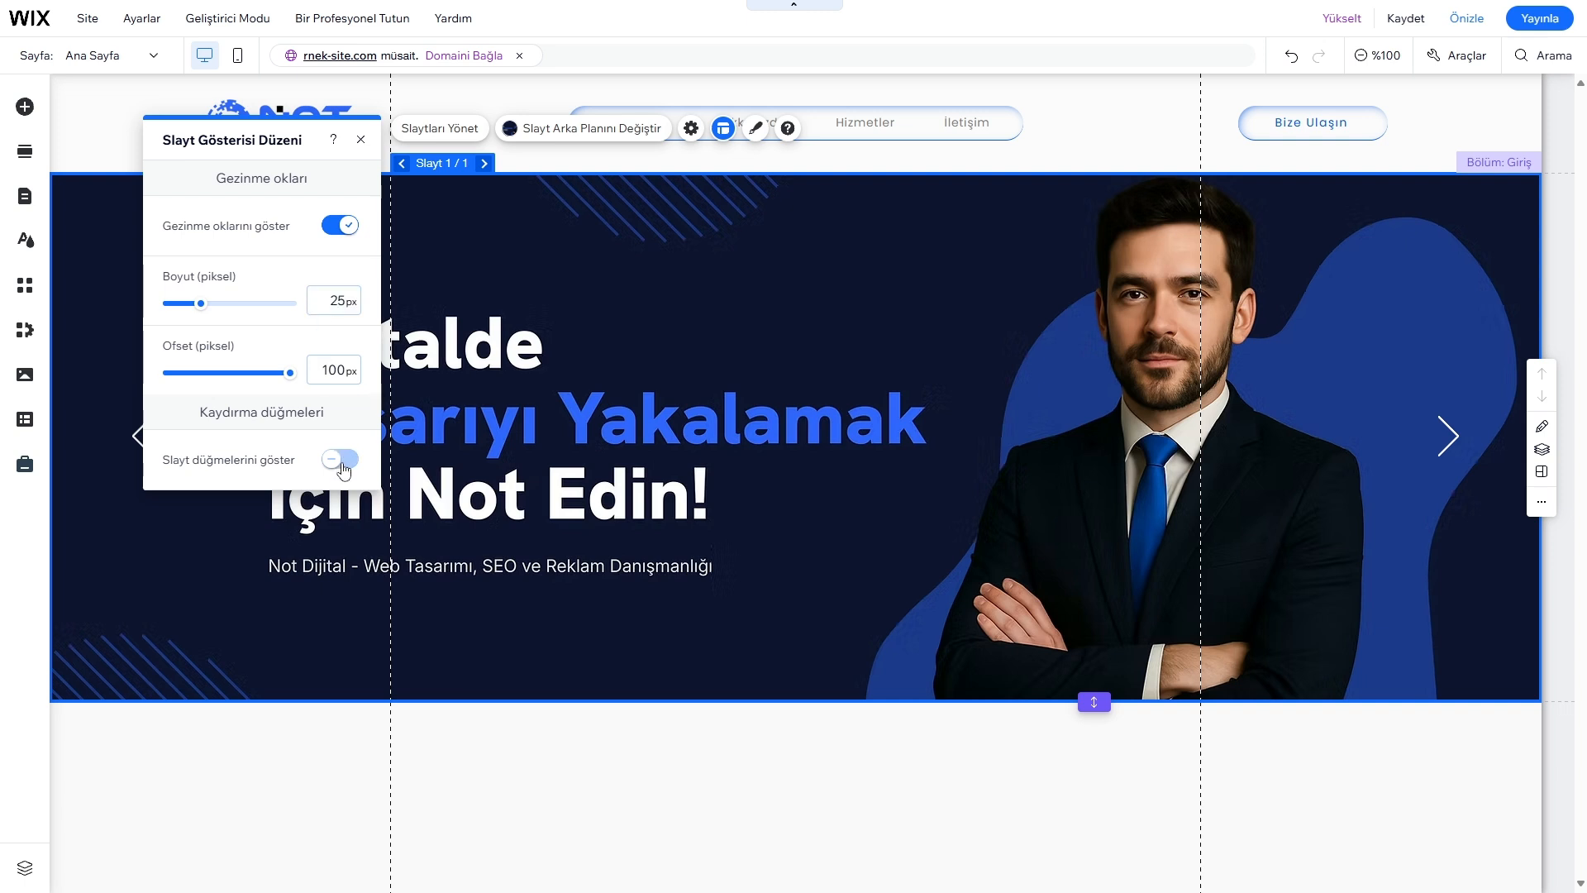
{"action": "left_click", "coordinate": [340, 460]}
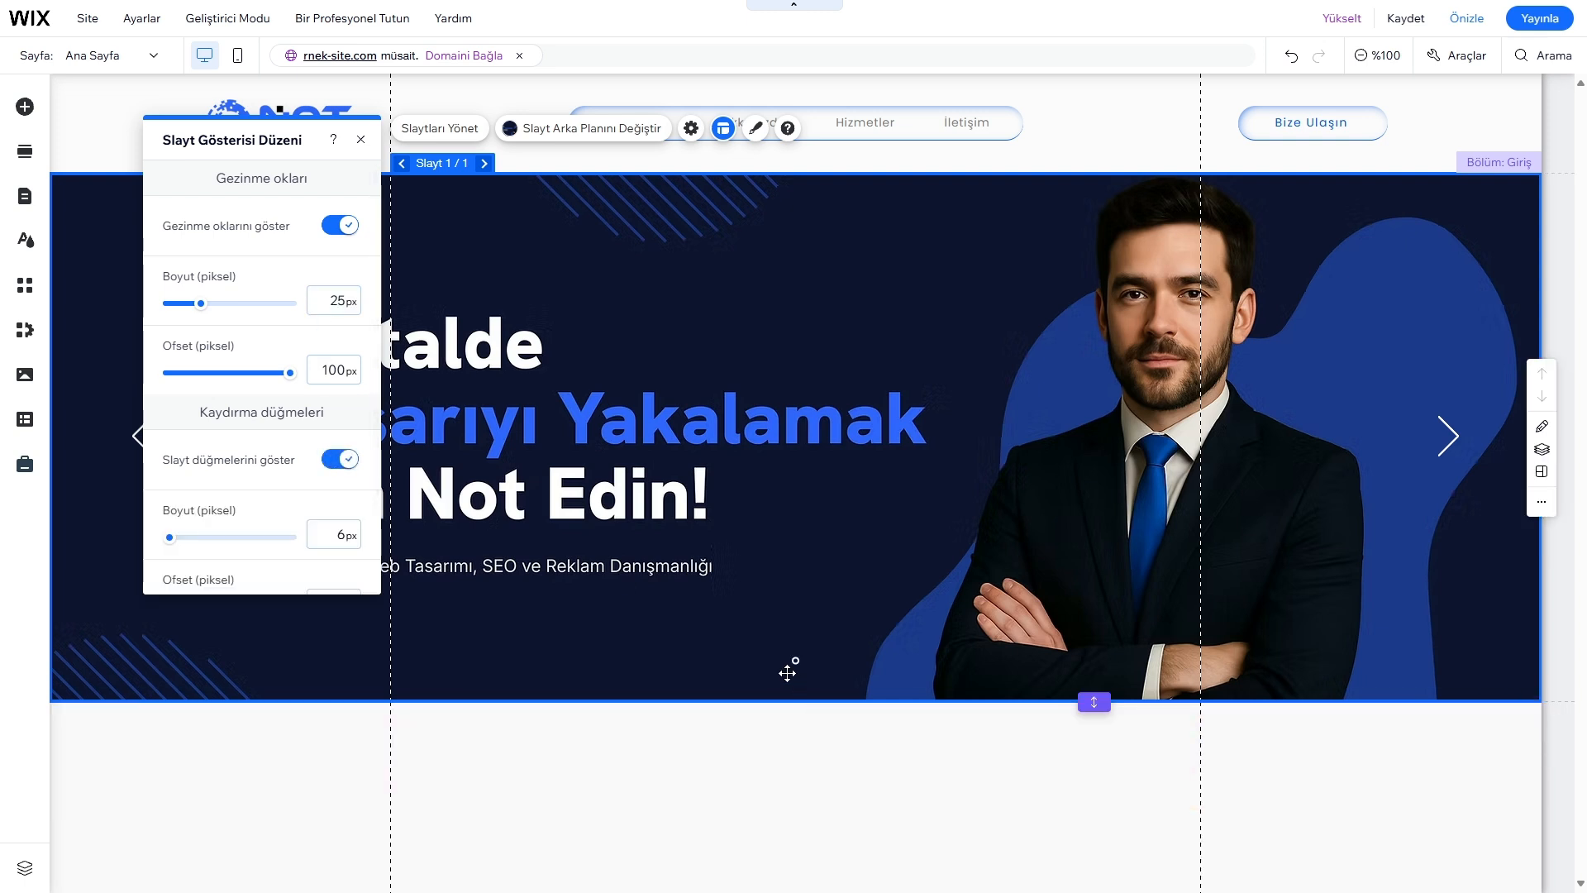
{"action": "scroll", "coordinate": [374, 513], "scroll_direction": "down", "scroll_amount": 1}
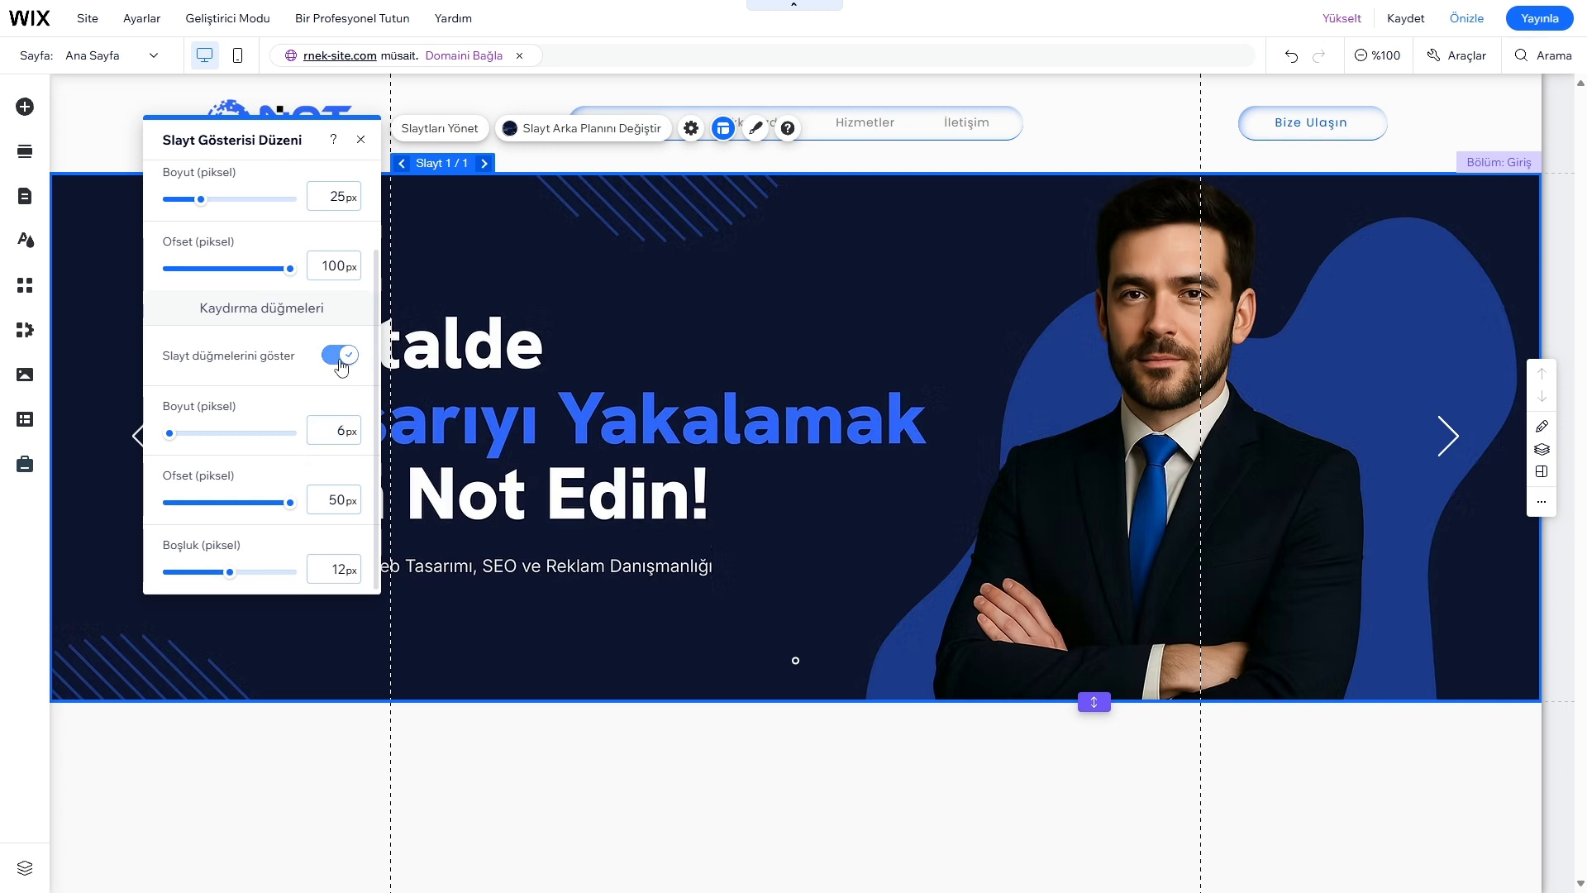
{"action": "left_click", "coordinate": [341, 365]}
Set the slideshow's autoplay pause between images to 3, keeping autoplay on load enabled
{"action": "left_click", "coordinate": [692, 128]}
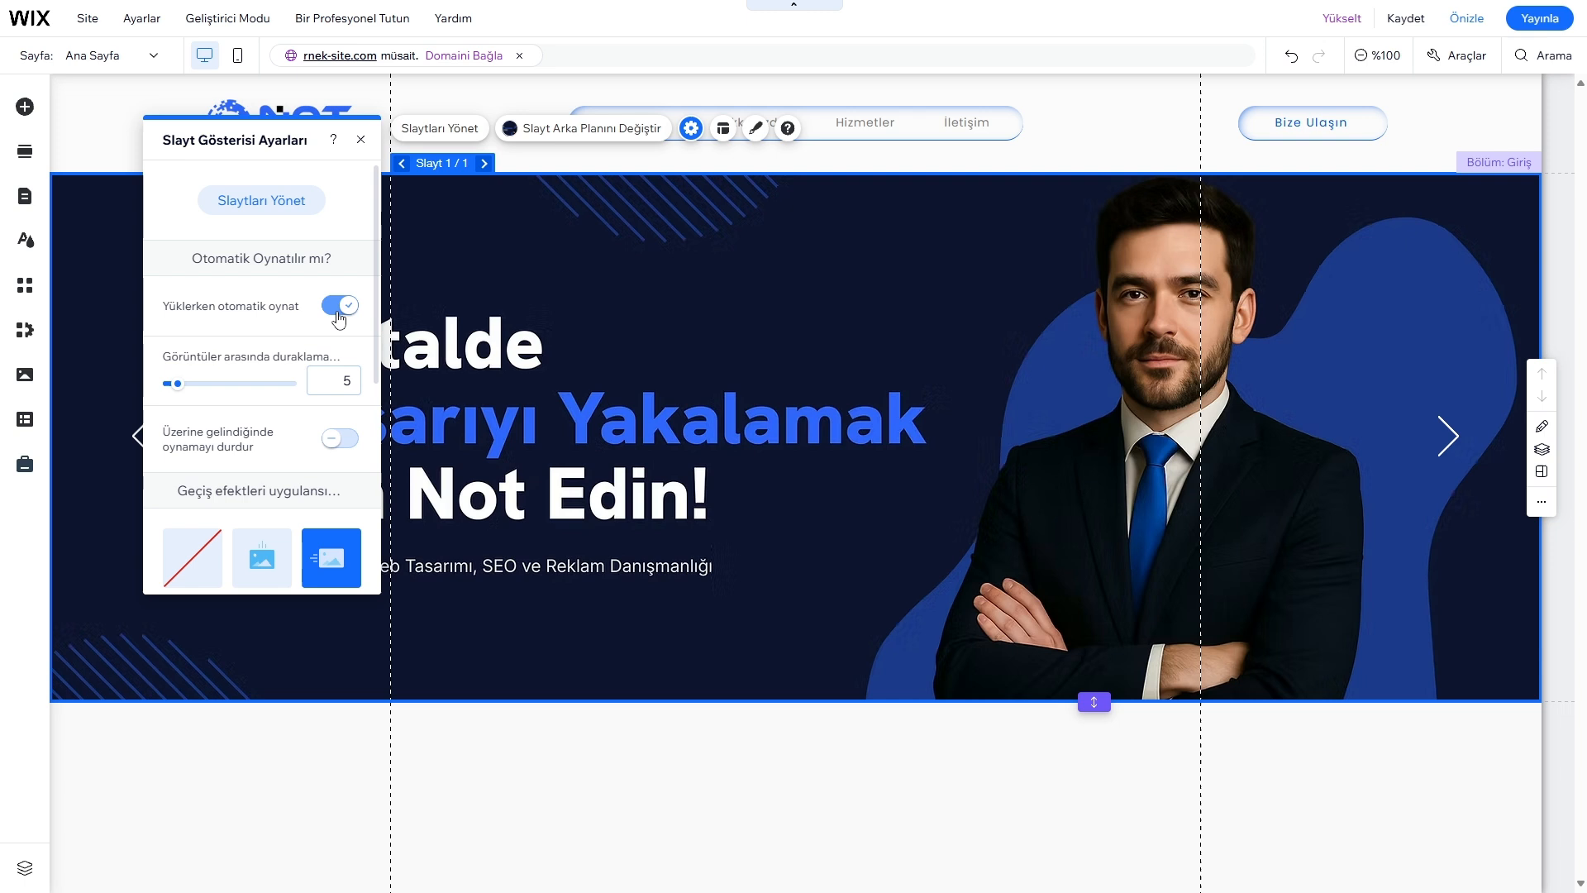
{"action": "left_click", "coordinate": [339, 319]}
{"action": "left_click", "coordinate": [339, 319]}
{"action": "left_click", "coordinate": [331, 379]}
{"action": "type", "text": "3"}
{"action": "left_click", "coordinate": [363, 141]}
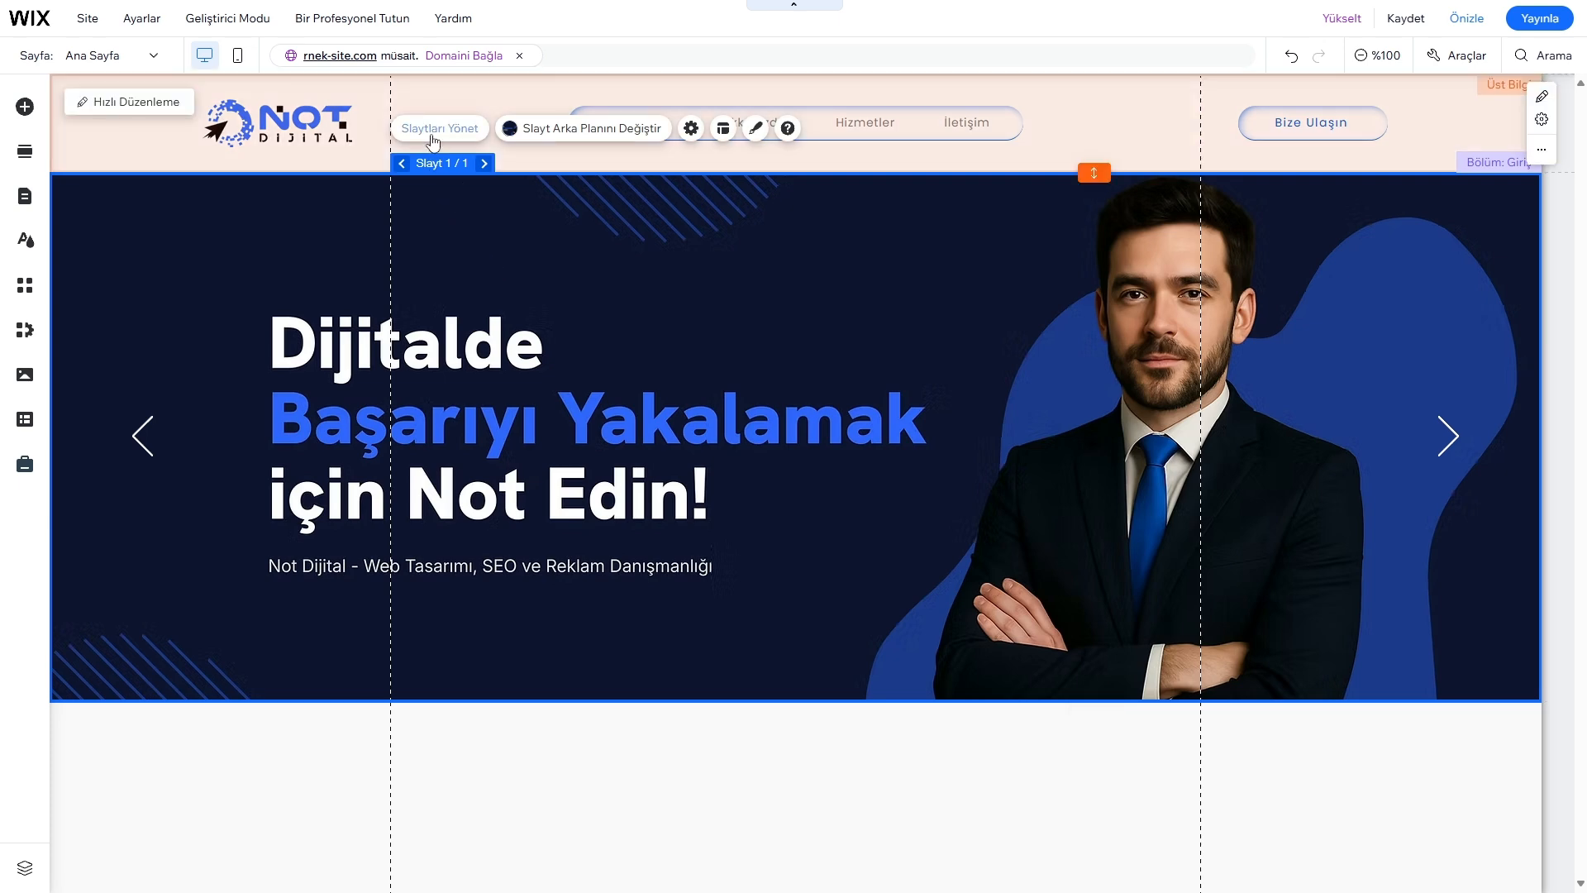
Duplicate Slide 1 in the slideshow's slide manager
{"action": "left_click", "coordinate": [438, 131]}
{"action": "left_click", "coordinate": [272, 529]}
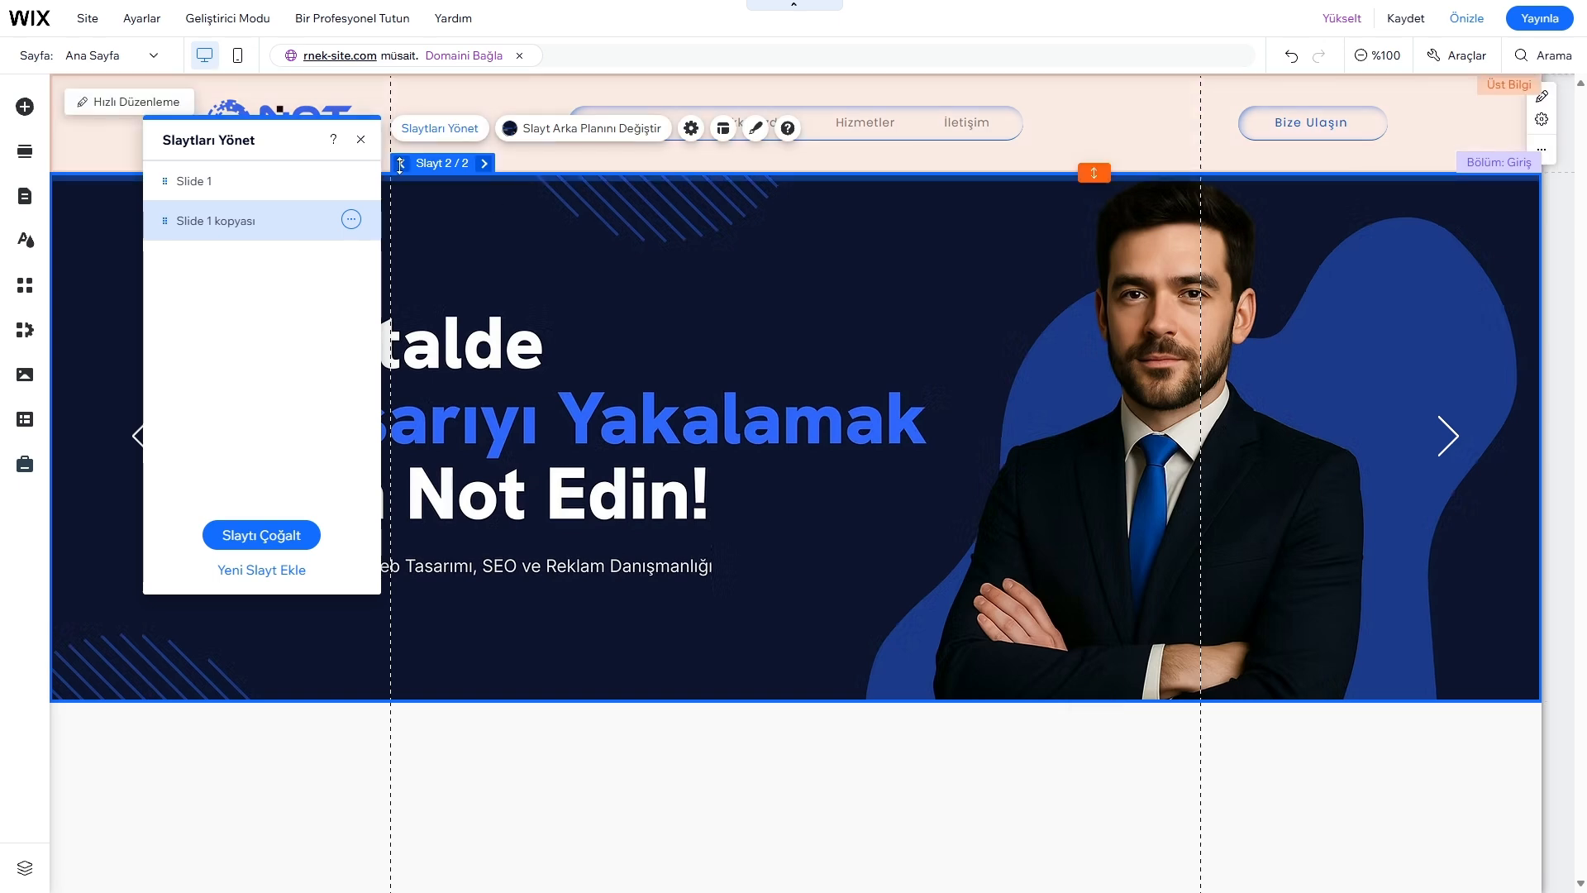
Replace the second slide's background image with the blue version of the banner from the site files
{"action": "left_click", "coordinate": [401, 164]}
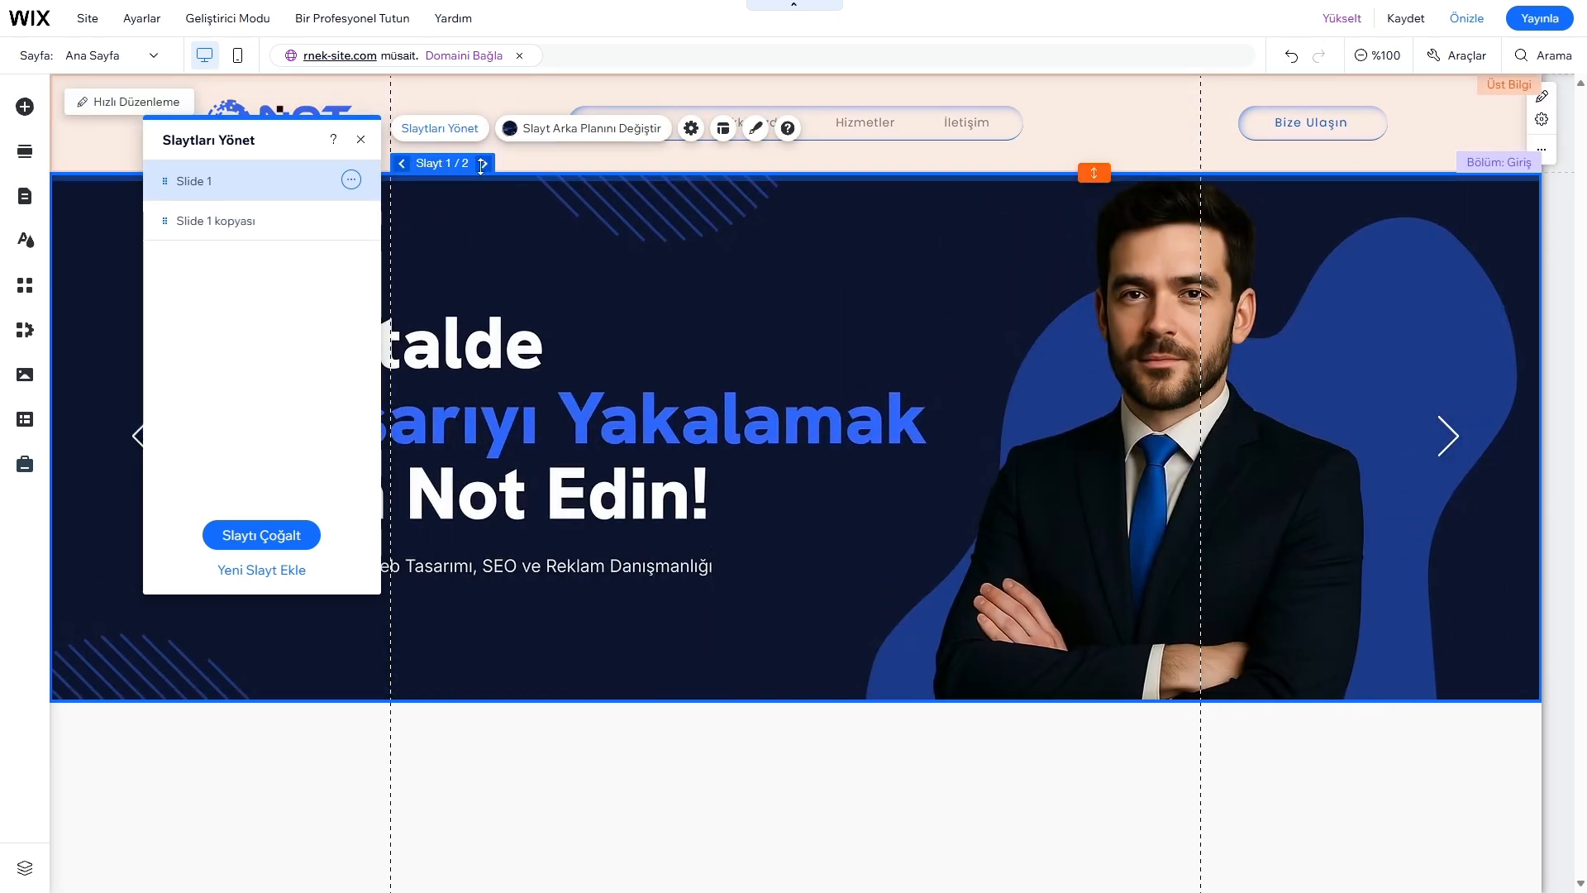
{"action": "left_click", "coordinate": [484, 163]}
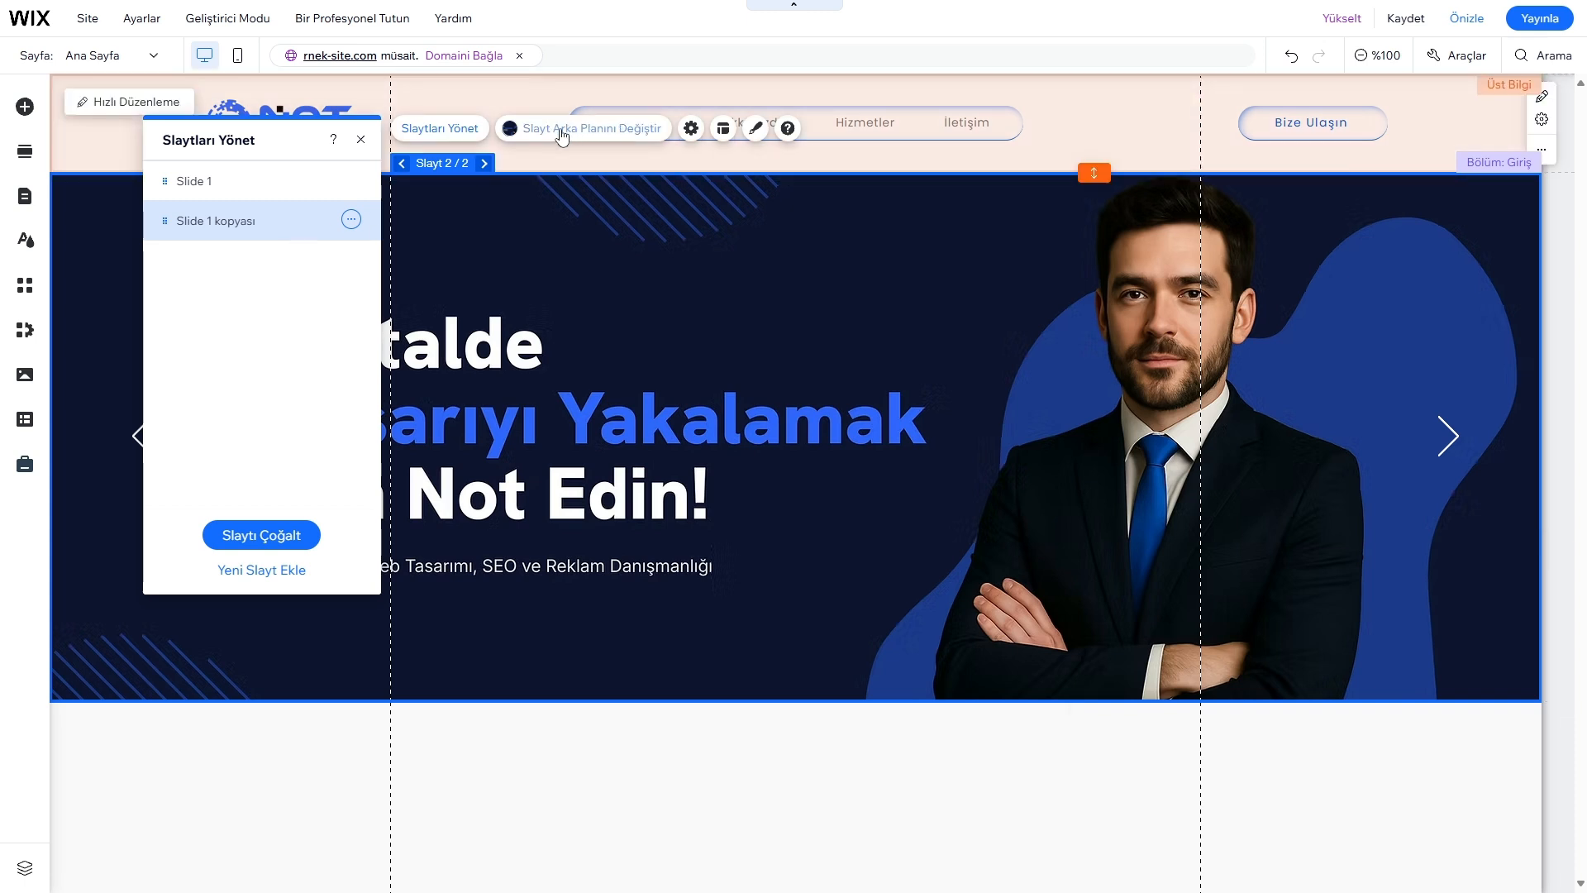
{"action": "left_click", "coordinate": [562, 133]}
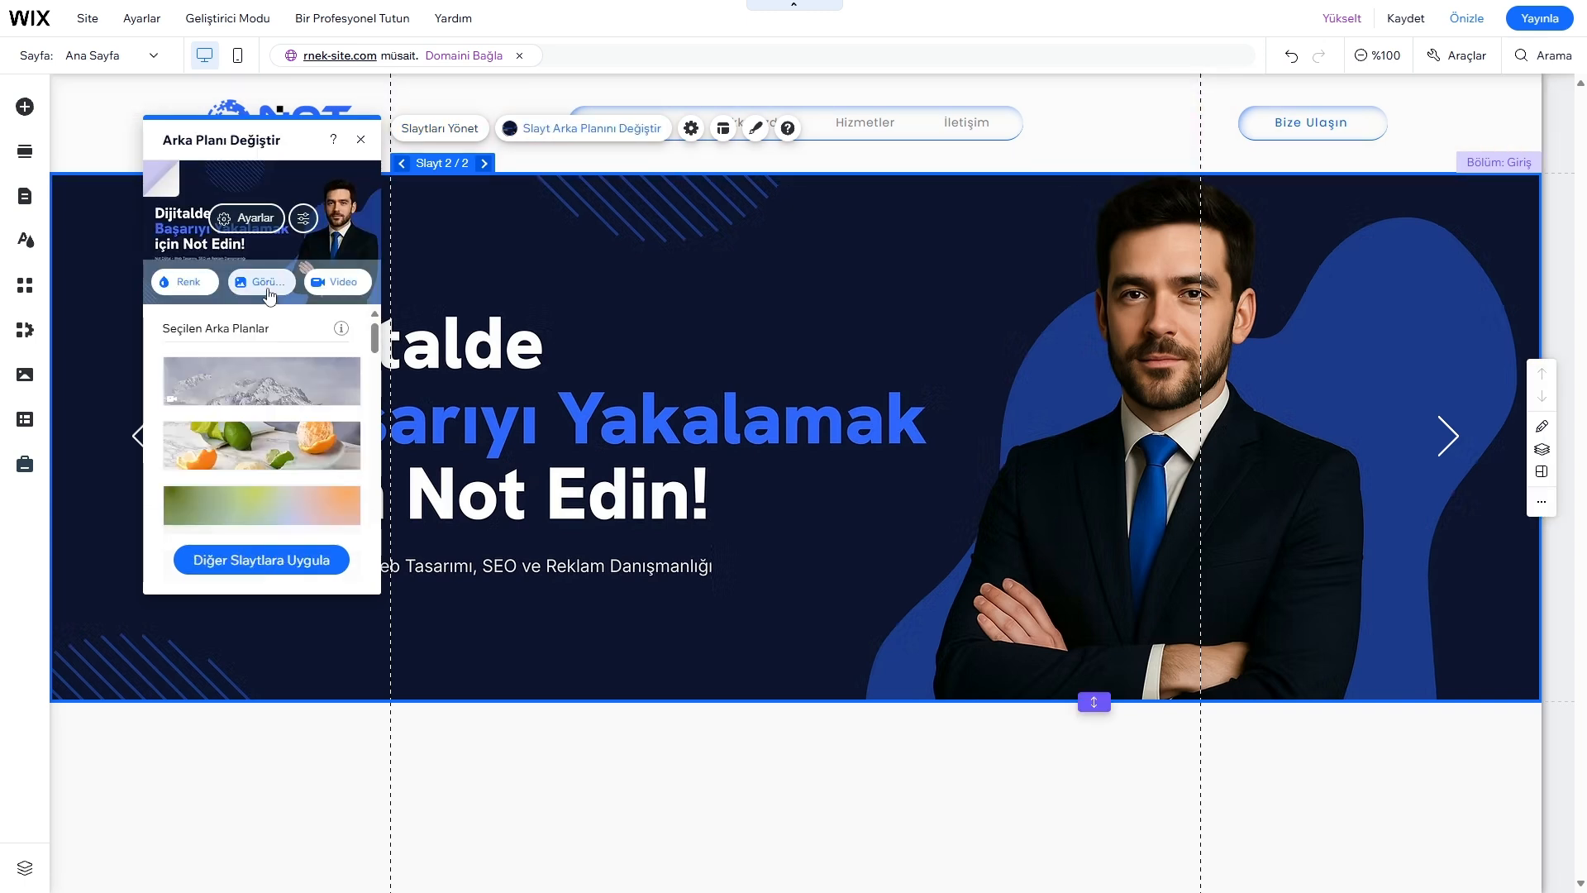
{"action": "left_click", "coordinate": [268, 296]}
{"action": "left_click", "coordinate": [234, 251]}
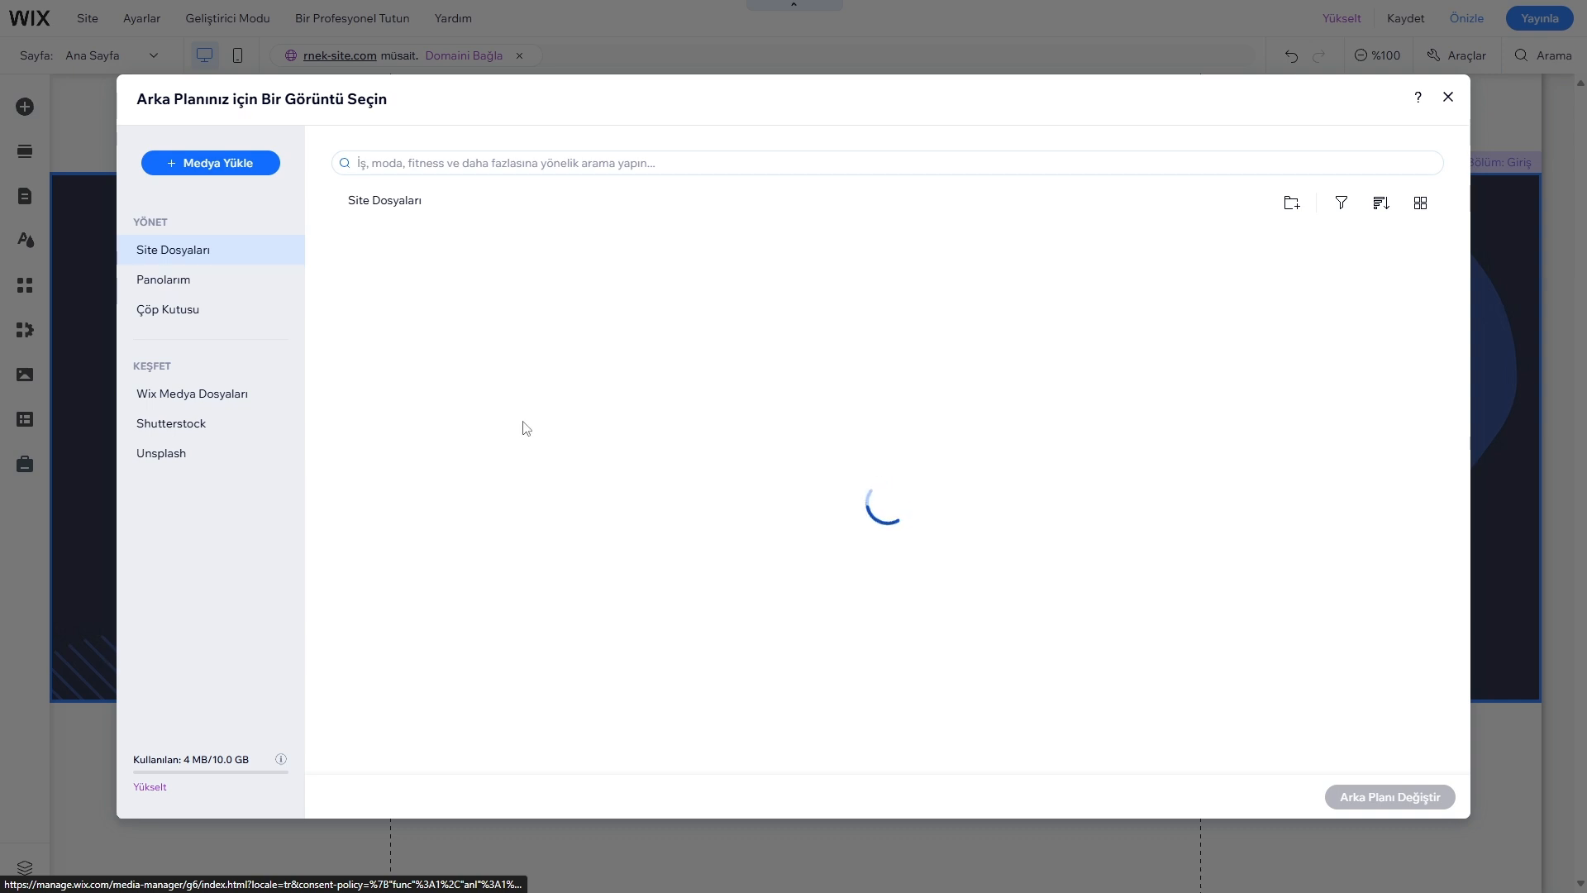
{"action": "left_click", "coordinate": [409, 346]}
{"action": "left_click", "coordinate": [1364, 797]}
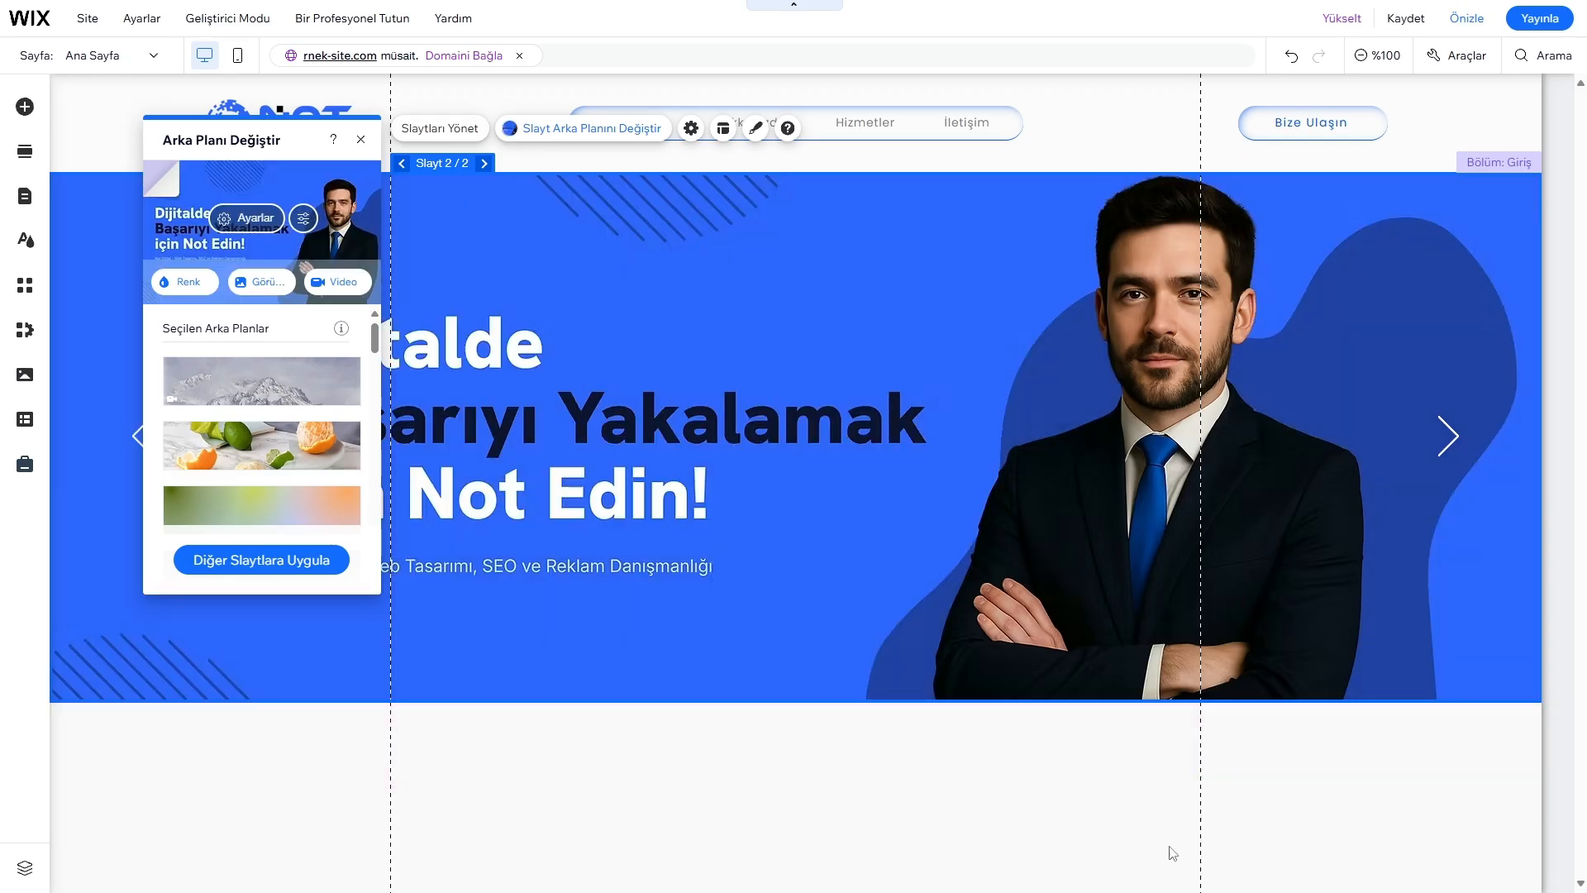
{"action": "left_click", "coordinate": [1172, 852]}
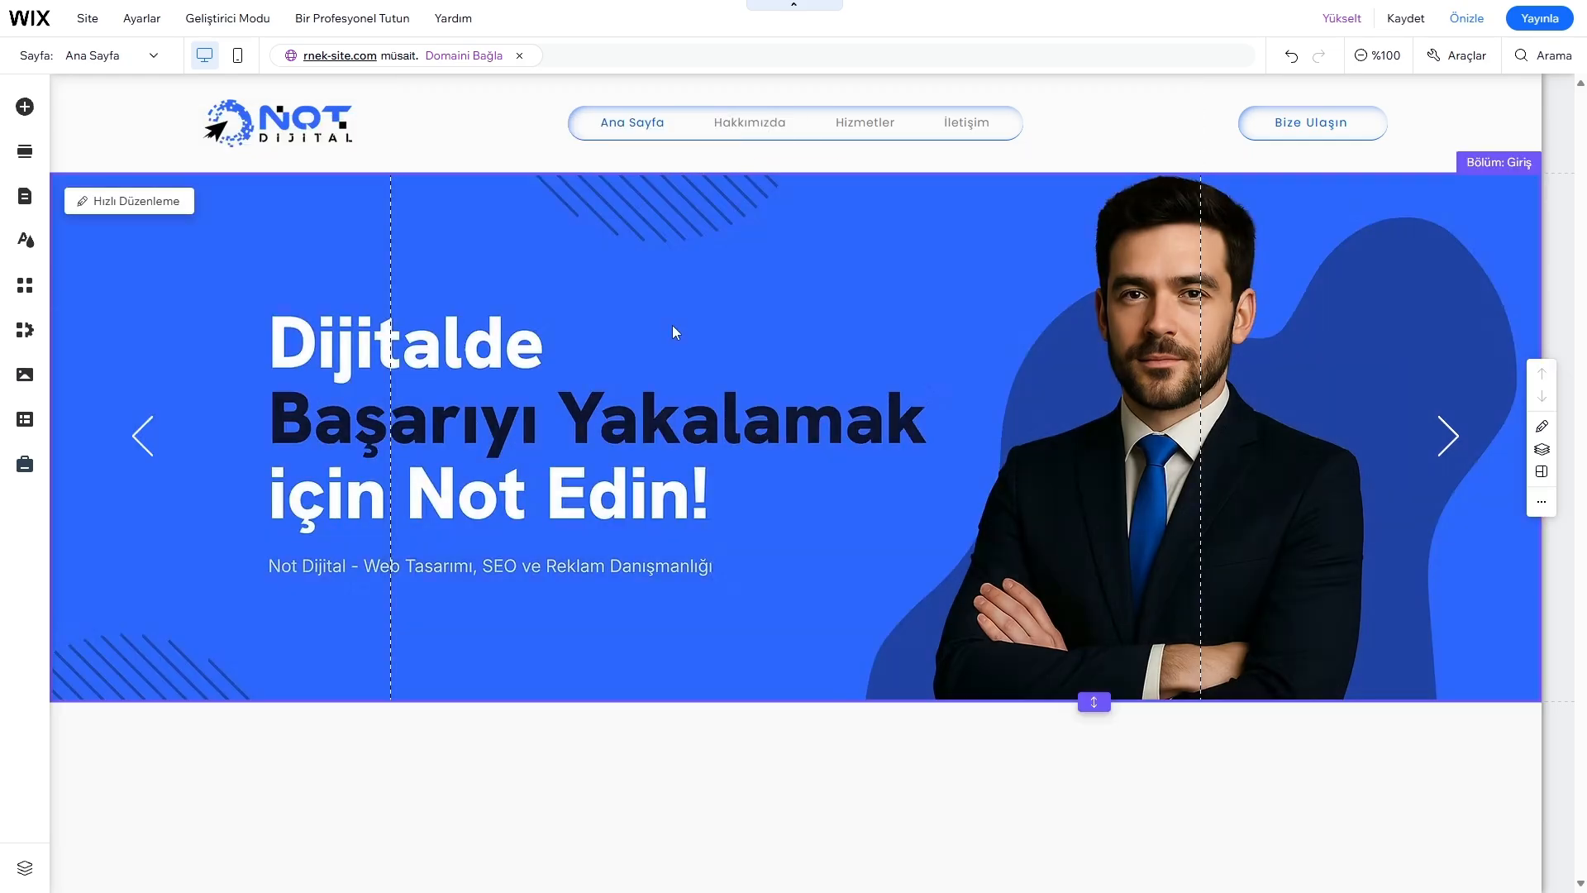
Show the first slide, preview the site to watch the slideshow change slides, and return to the editor
{"action": "left_click", "coordinate": [458, 220]}
{"action": "left_click", "coordinate": [402, 164]}
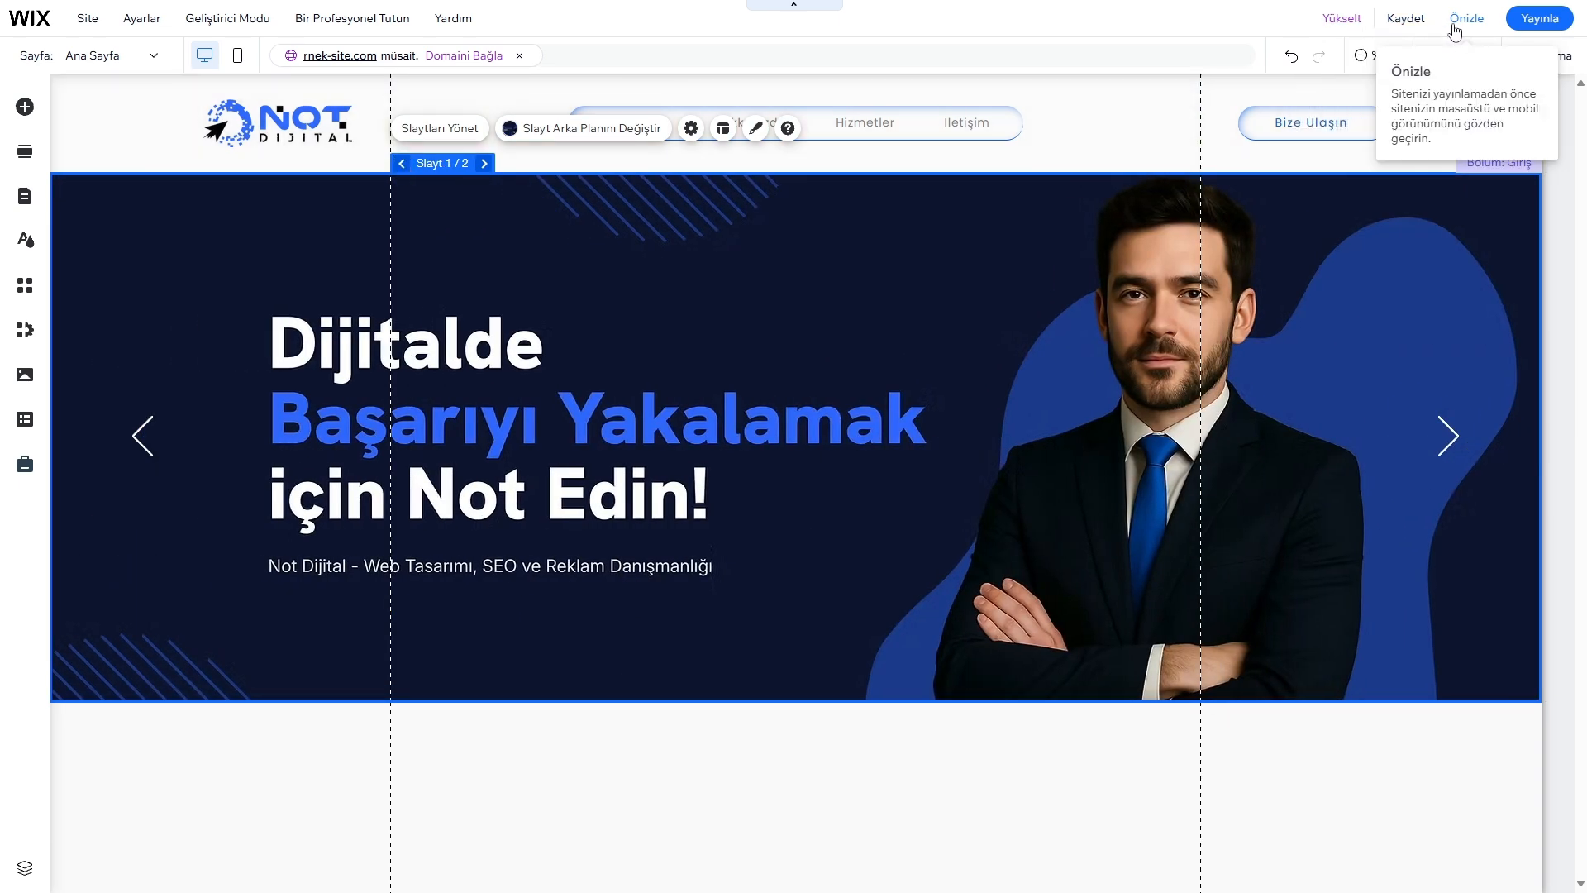
{"action": "left_click", "coordinate": [1455, 21]}
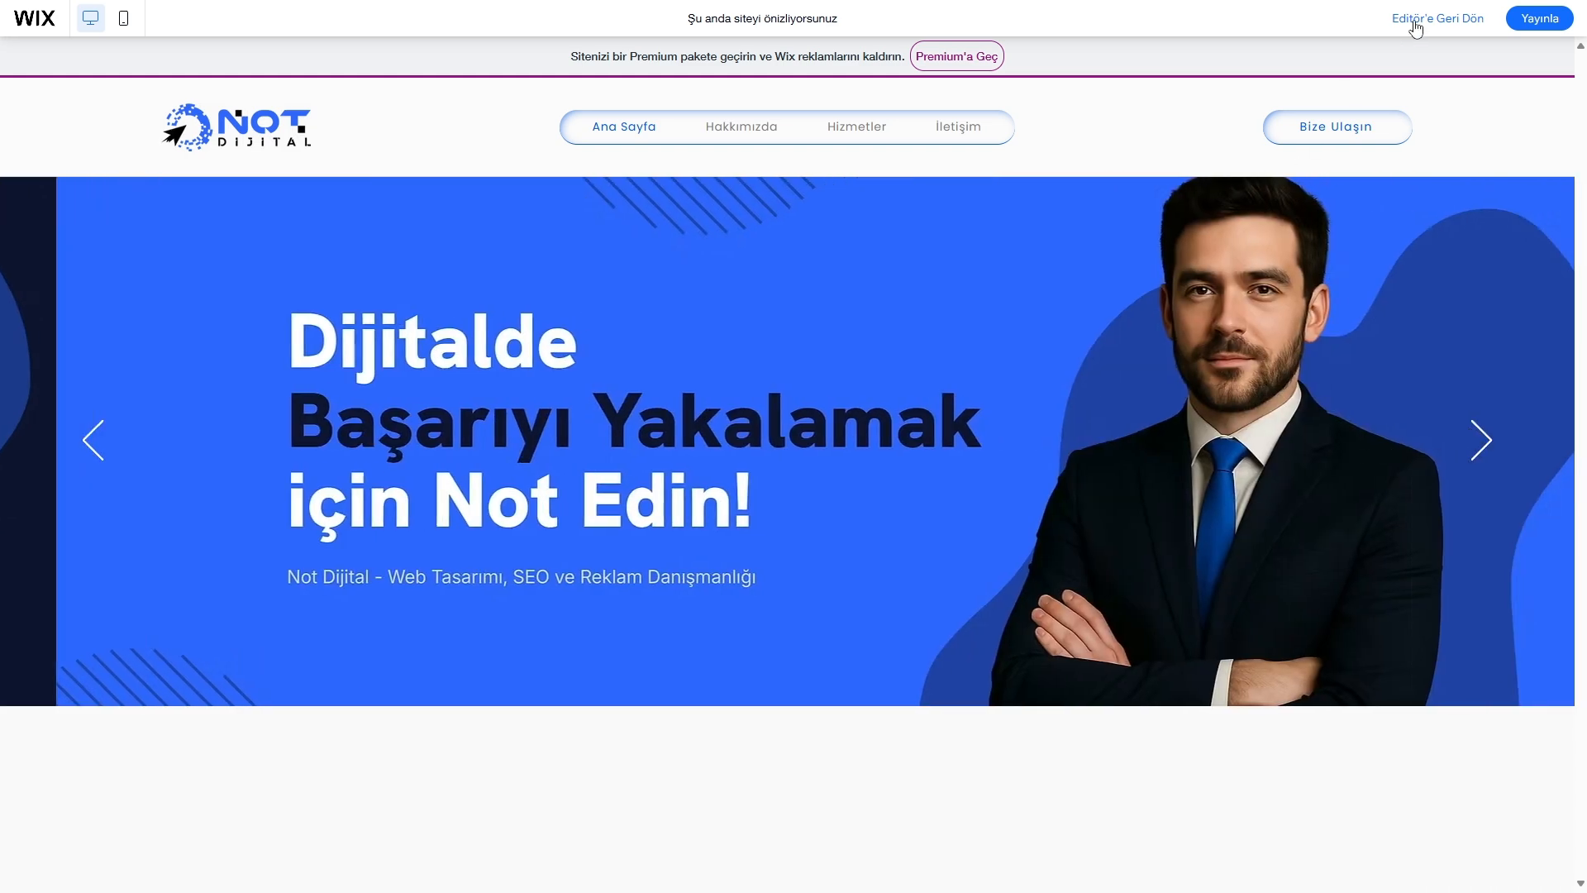
{"action": "left_click", "coordinate": [1416, 21]}
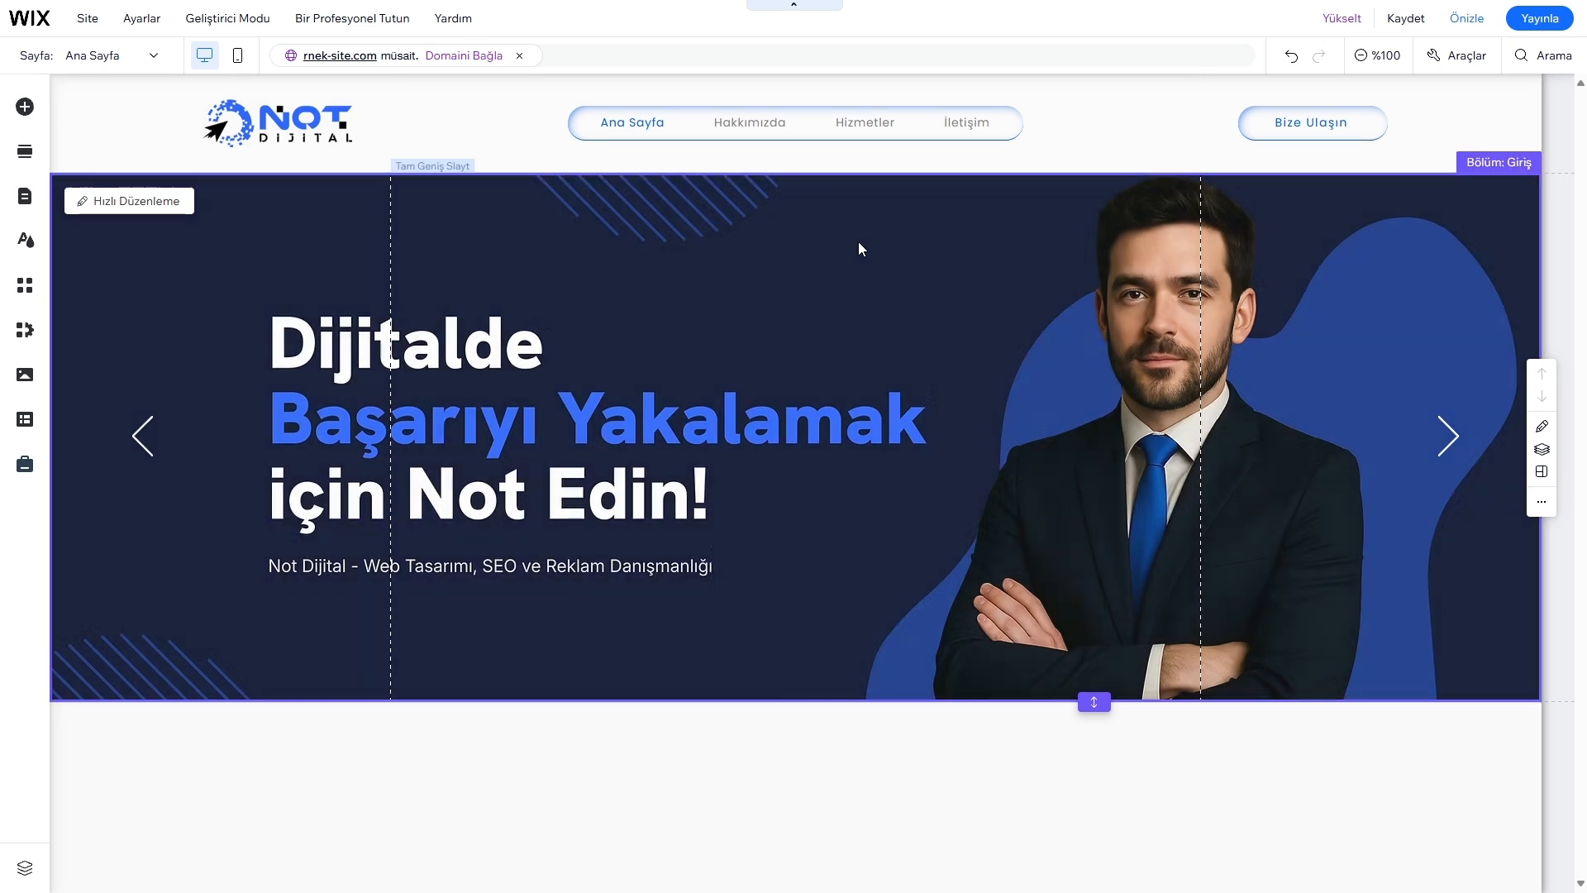
Set the colour behind the first slide's background image to the theme's black
{"action": "left_click", "coordinate": [858, 242]}
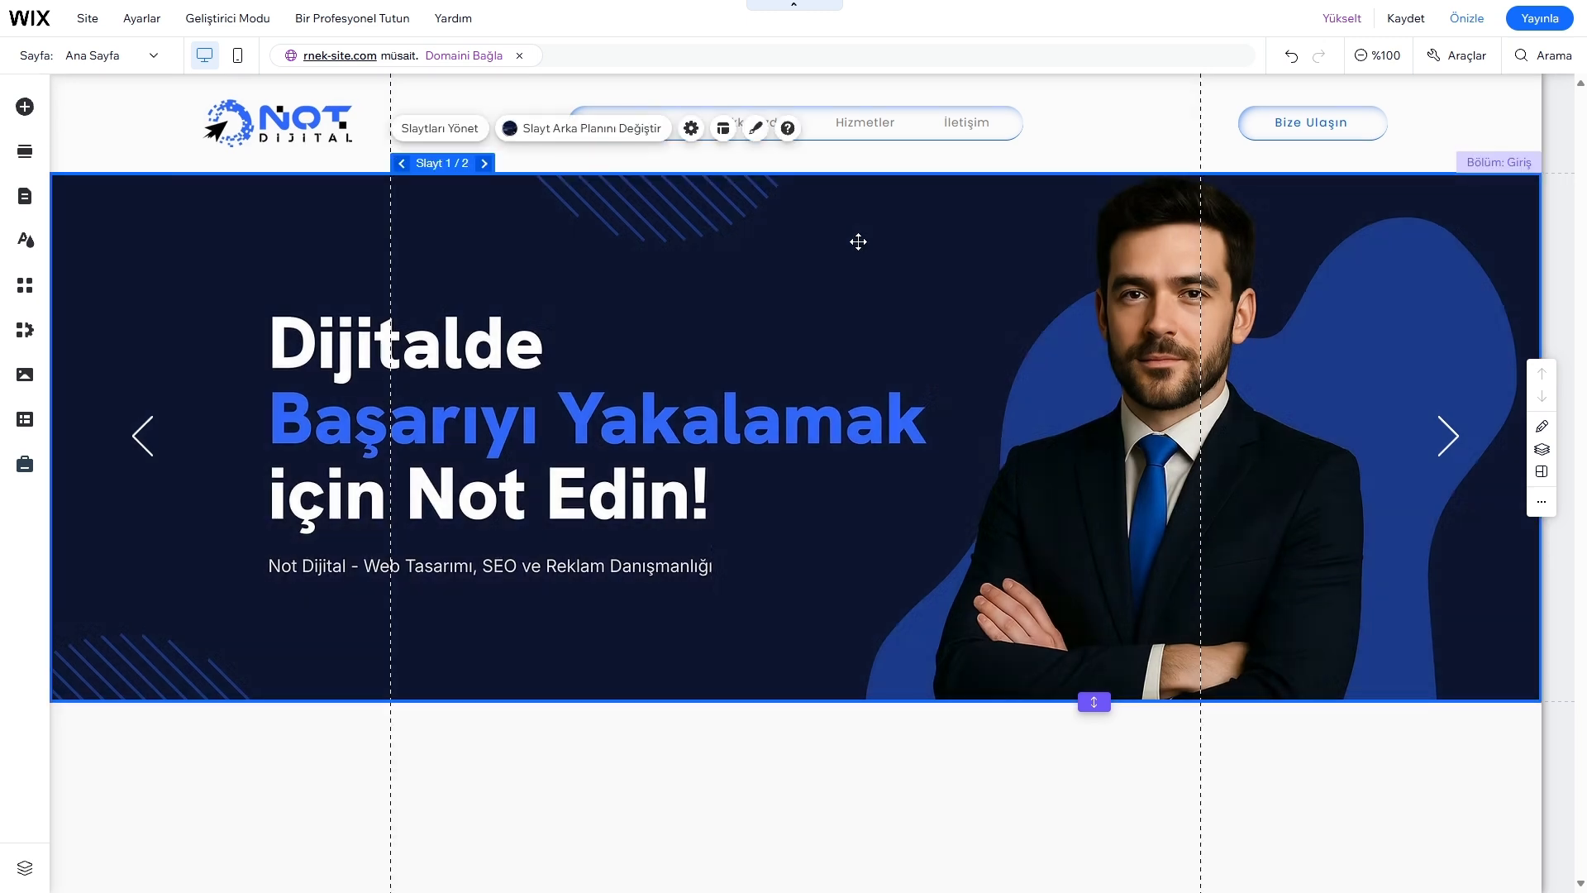
{"action": "left_click", "coordinate": [583, 142]}
{"action": "left_click", "coordinate": [276, 211]}
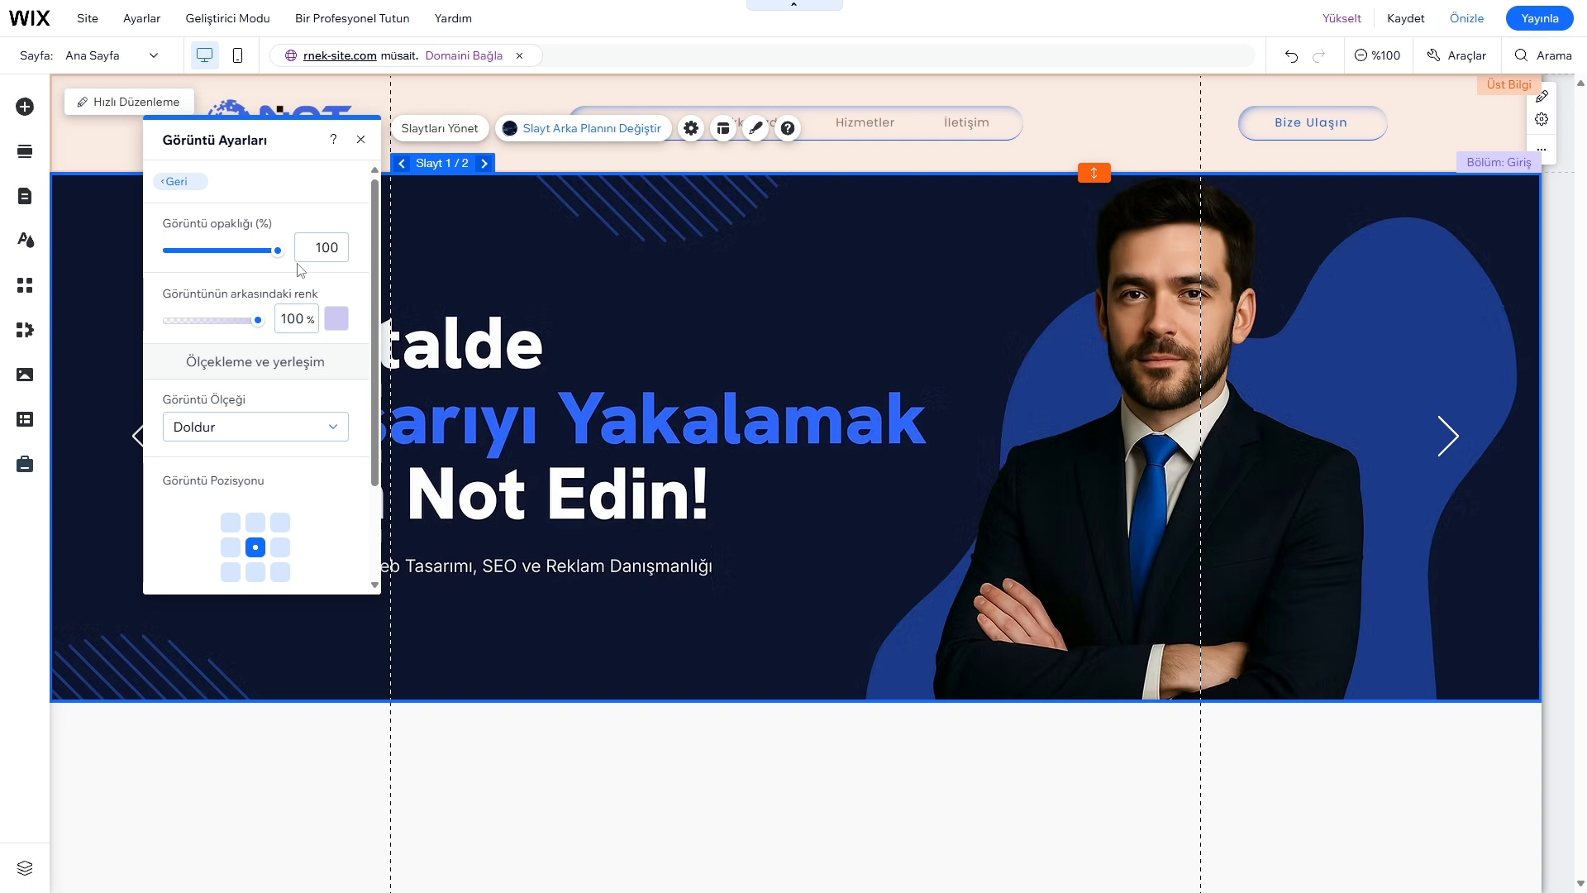
{"action": "left_click", "coordinate": [337, 318]}
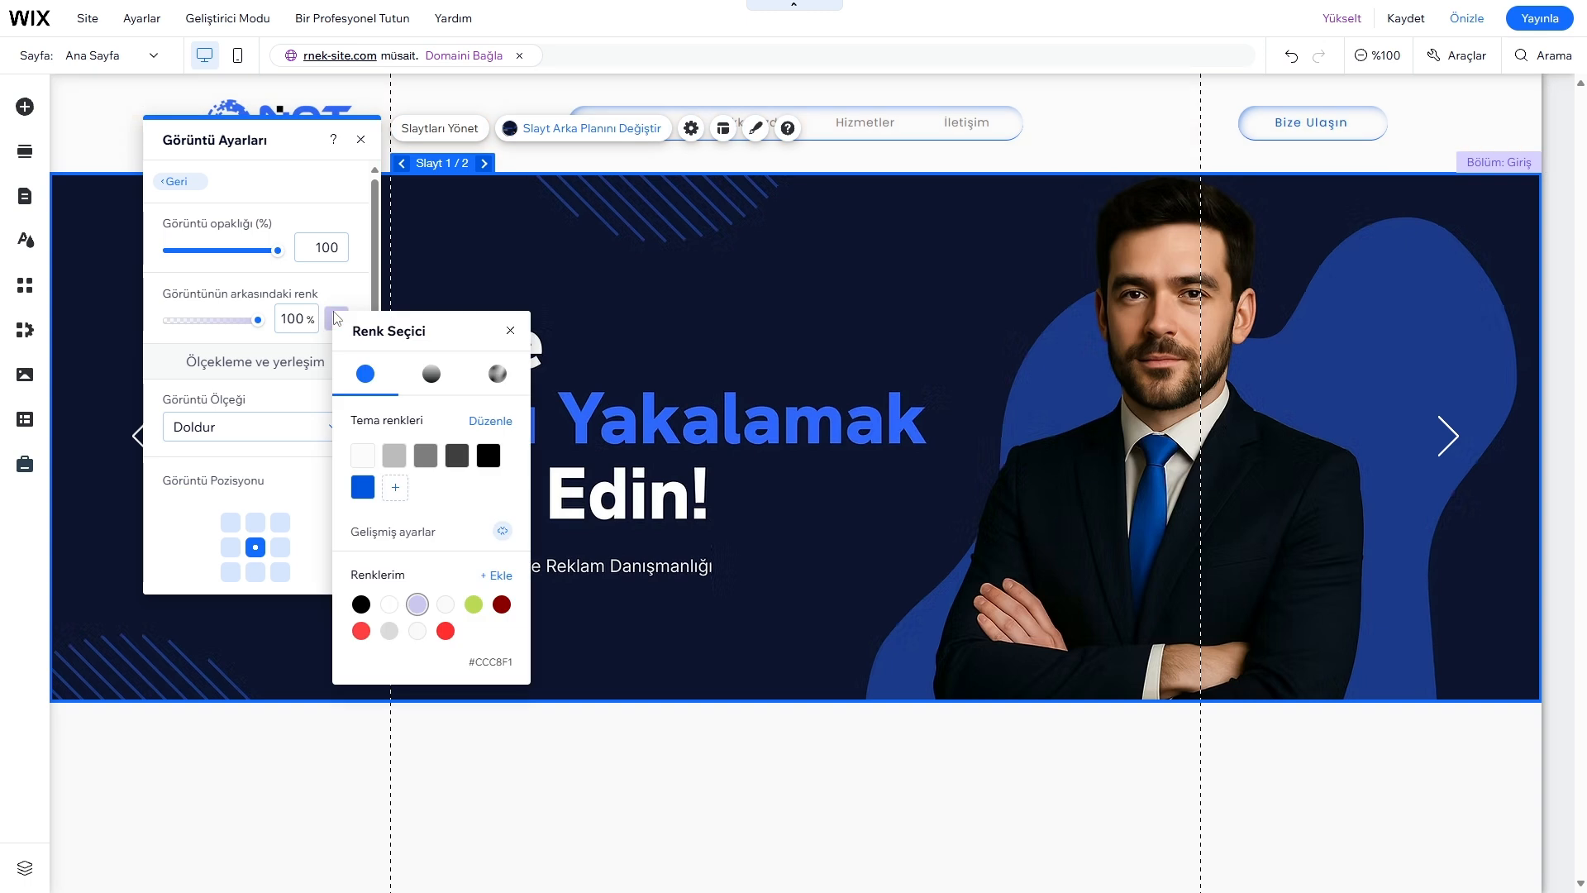
{"action": "left_click", "coordinate": [280, 365]}
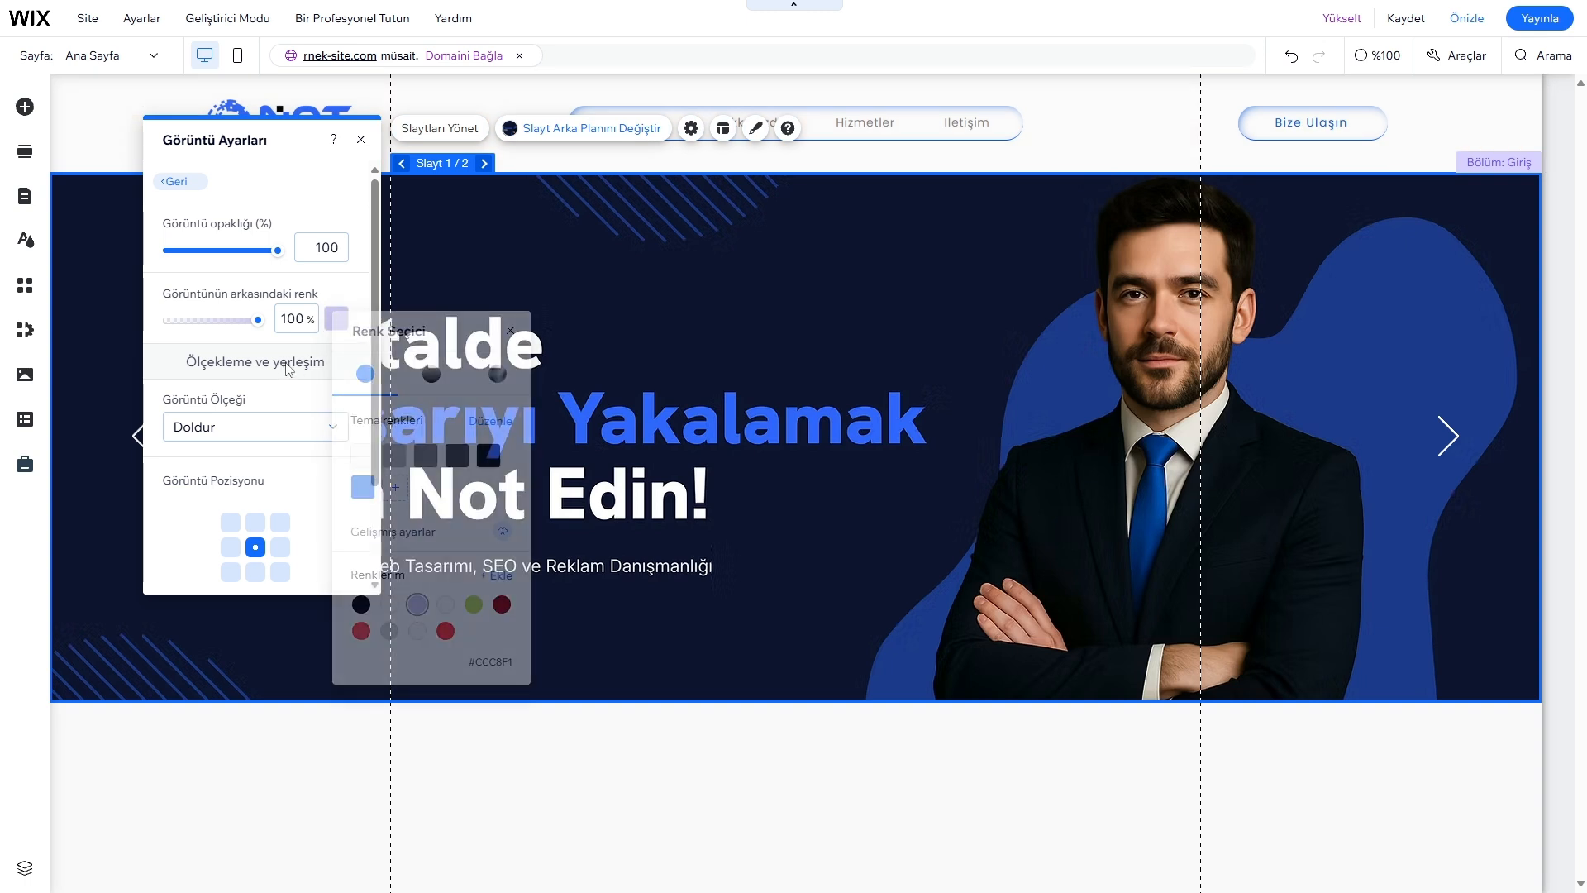
{"action": "left_click", "coordinate": [340, 321]}
{"action": "left_click", "coordinate": [501, 460]}
{"action": "left_click", "coordinate": [281, 372]}
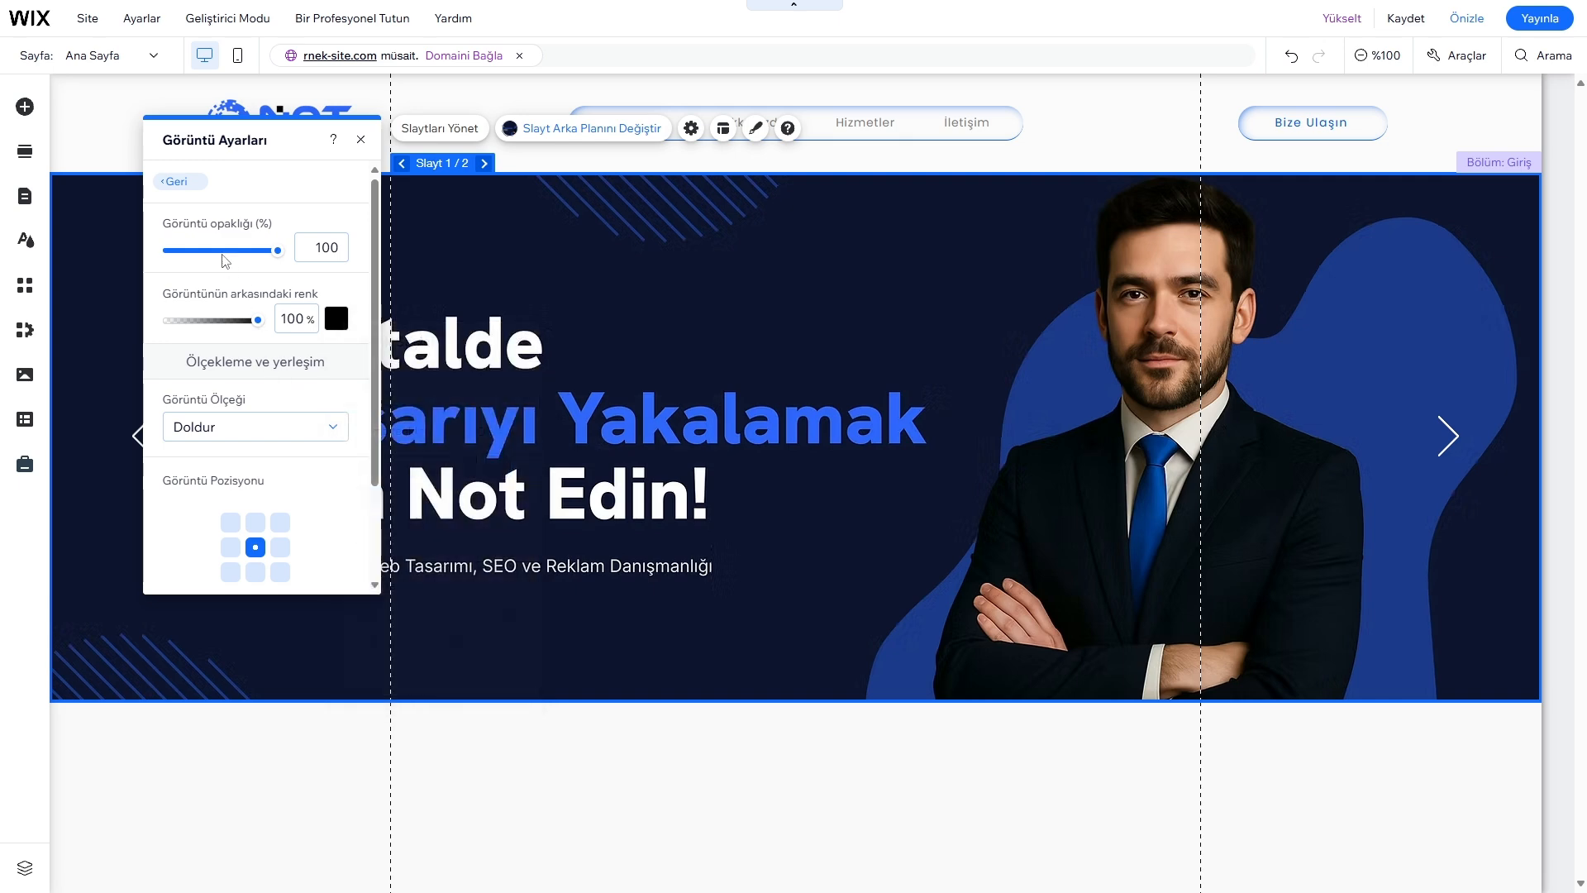
{"action": "left_click", "coordinate": [175, 181]}
Set the colour behind the second slide's background image to the theme's blue and close the background settings
{"action": "left_click", "coordinate": [485, 164]}
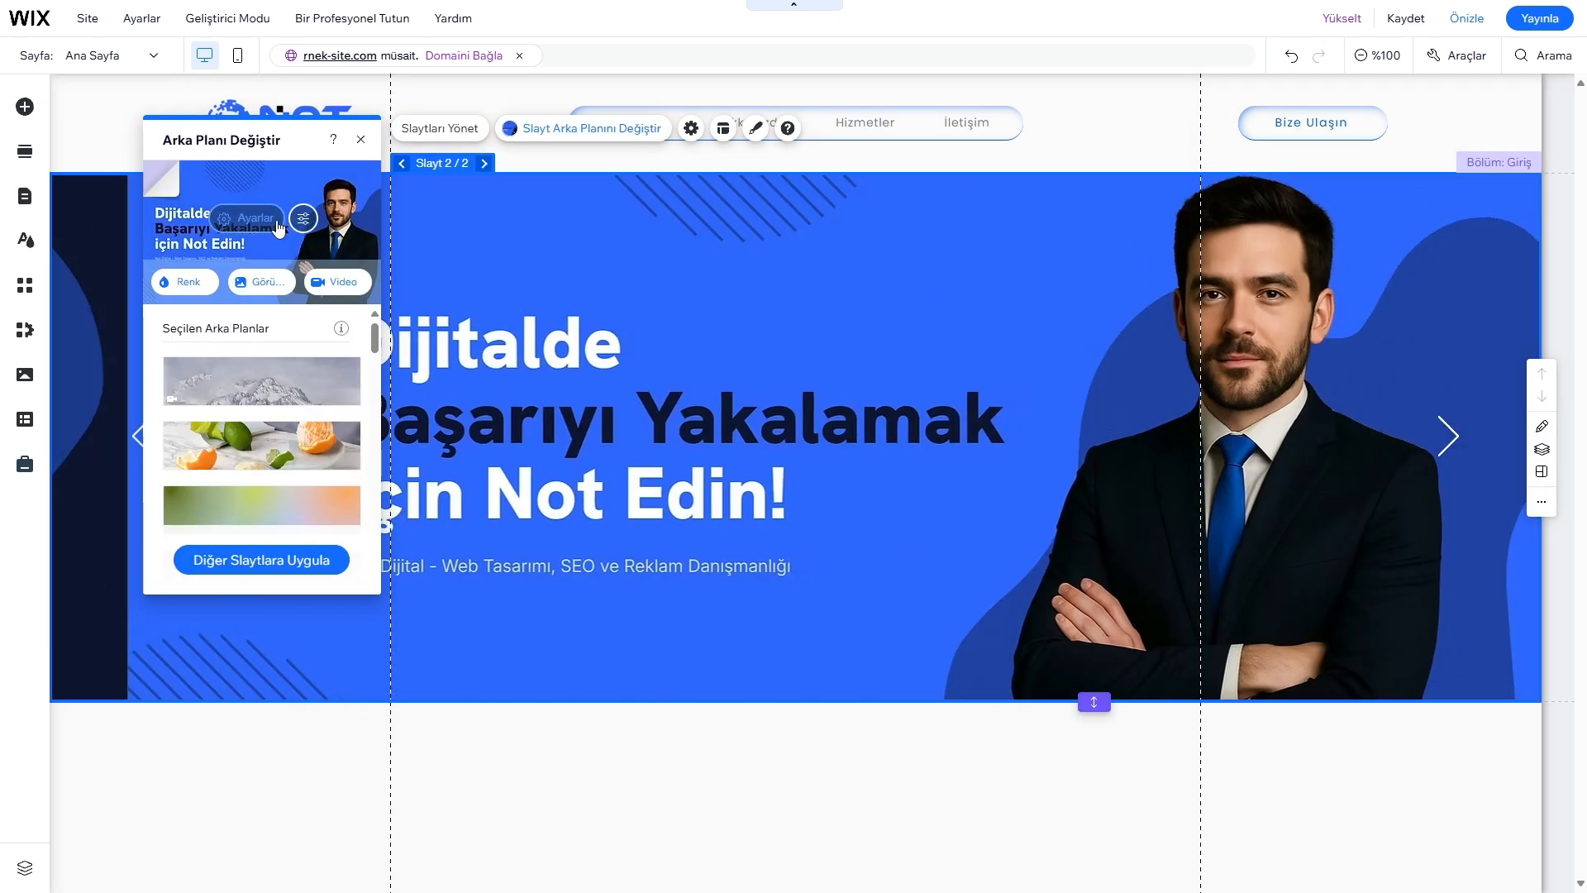
{"action": "left_click", "coordinate": [246, 217]}
{"action": "left_click", "coordinate": [335, 319]}
{"action": "left_click", "coordinate": [355, 494]}
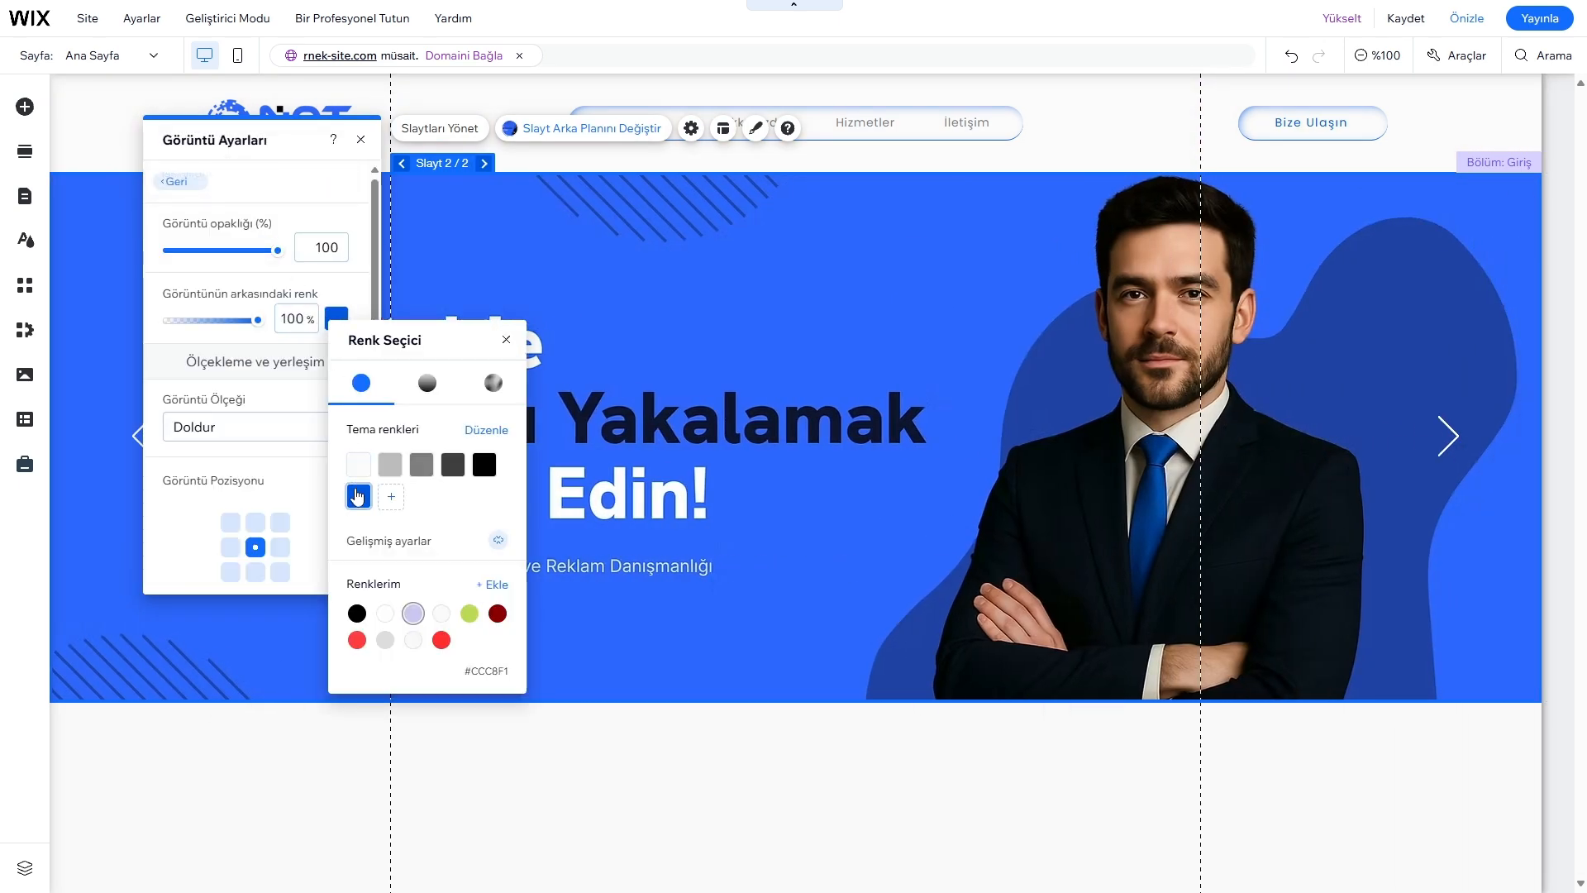
{"action": "left_click", "coordinate": [269, 366]}
{"action": "left_click", "coordinate": [181, 187]}
{"action": "left_click", "coordinate": [361, 140]}
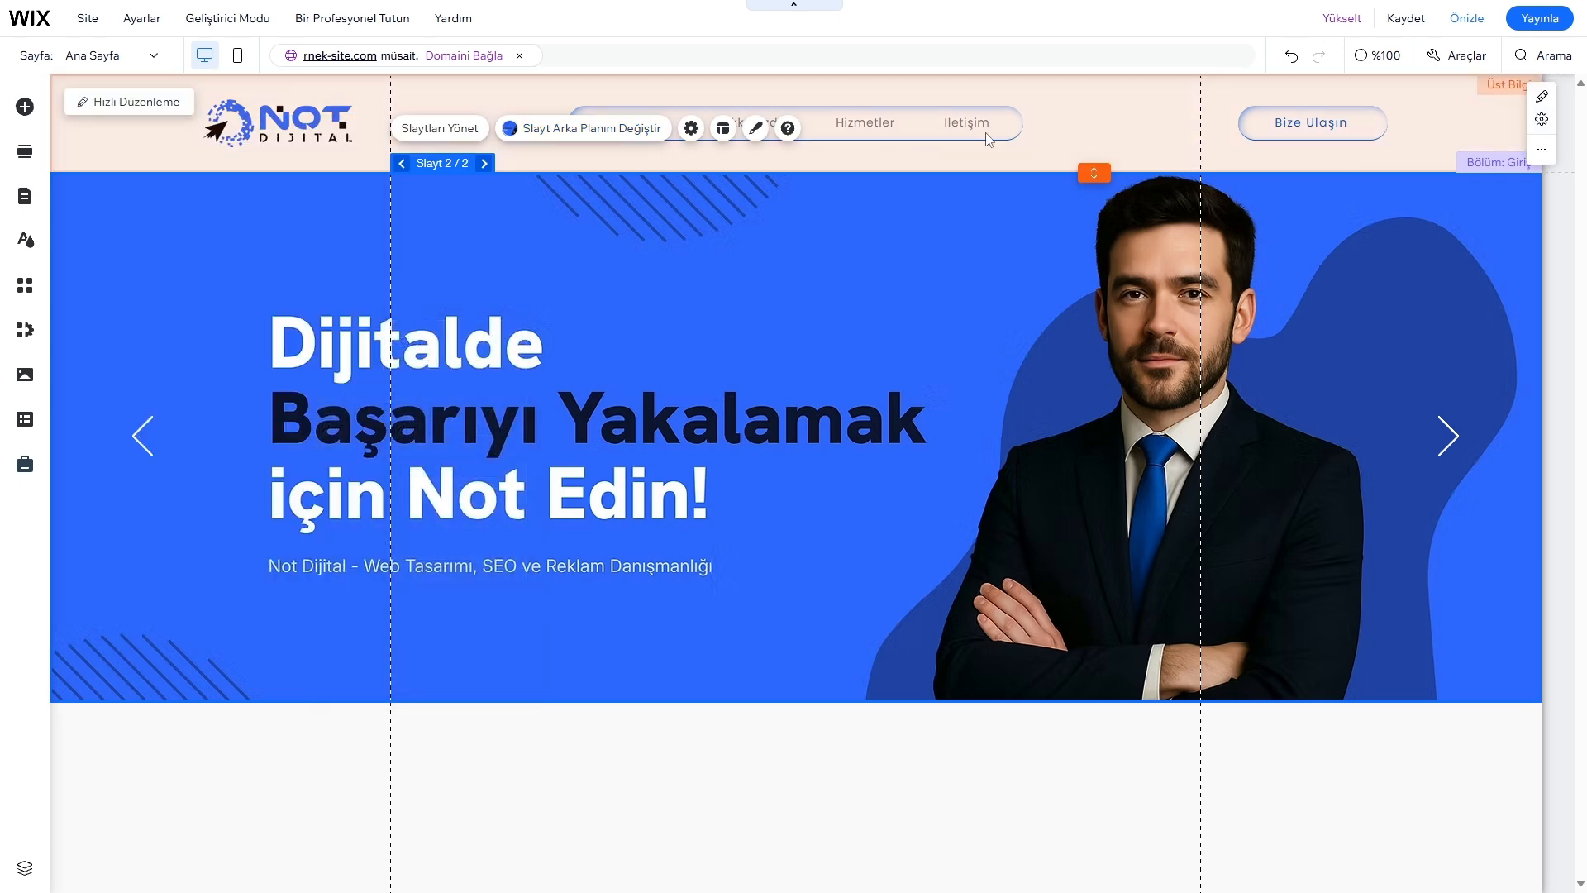
Preview the site again to check the transitions between slides, and reselect the slideshow in the editor
{"action": "left_click", "coordinate": [1461, 32]}
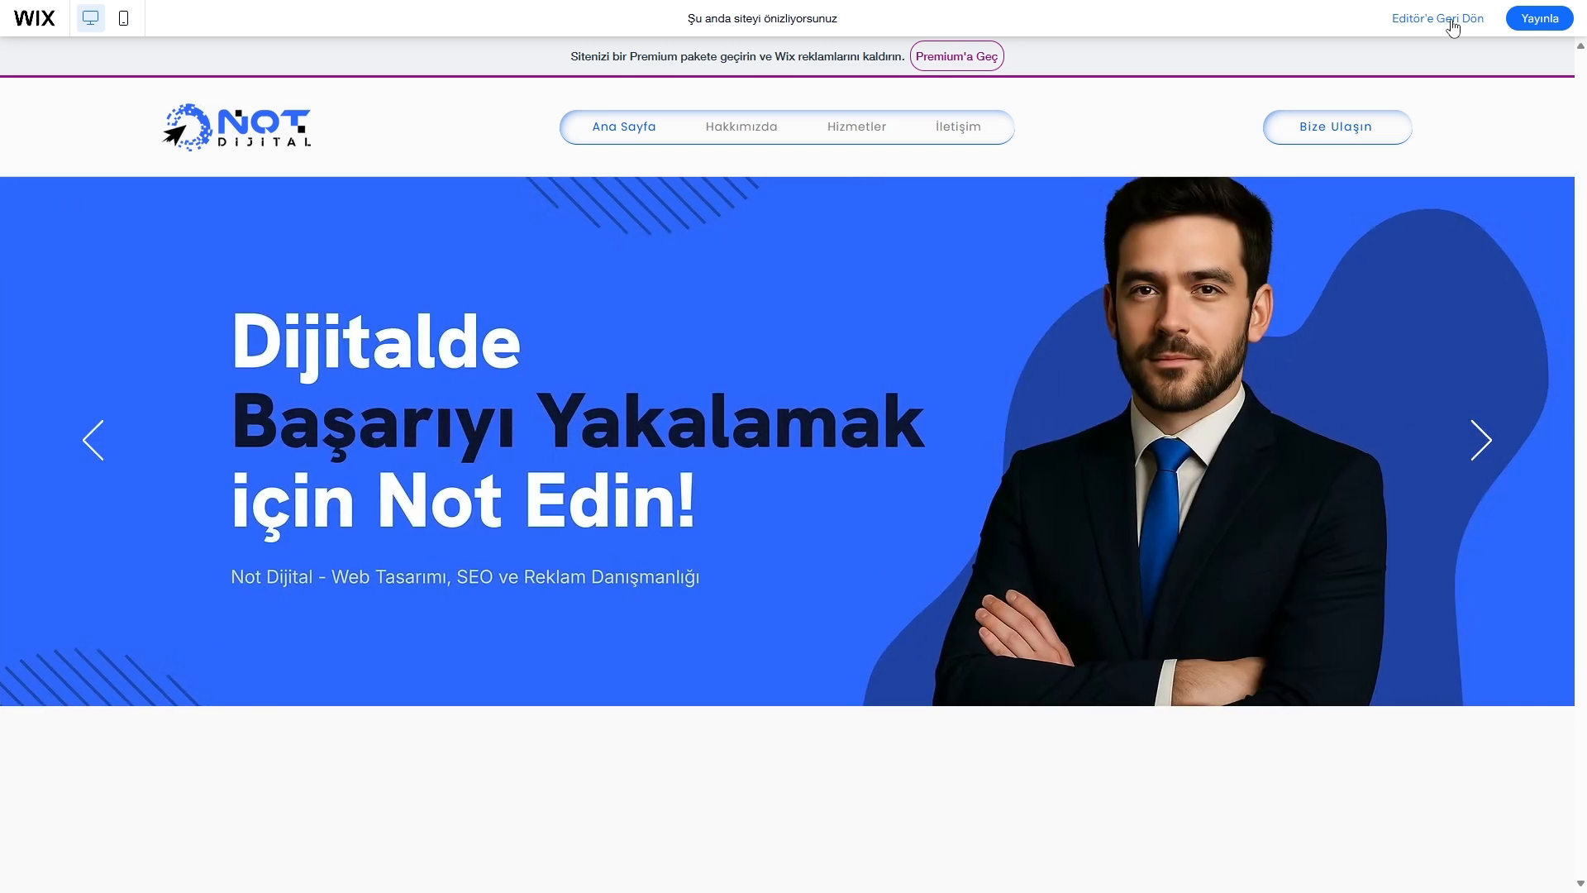
{"action": "left_click", "coordinate": [1454, 25]}
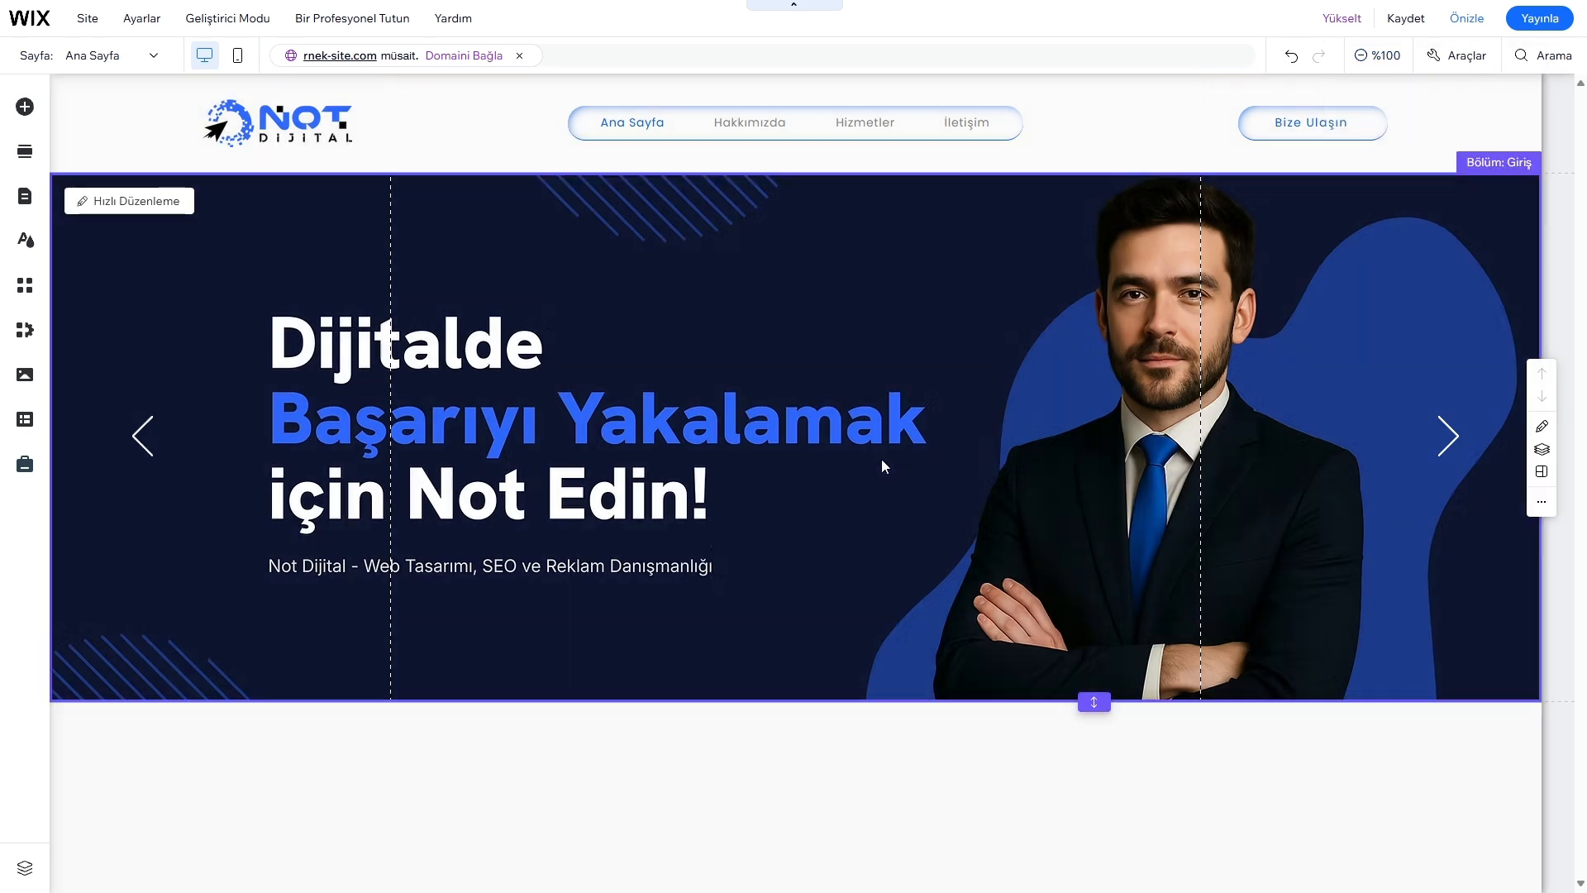
{"action": "left_click", "coordinate": [907, 460]}
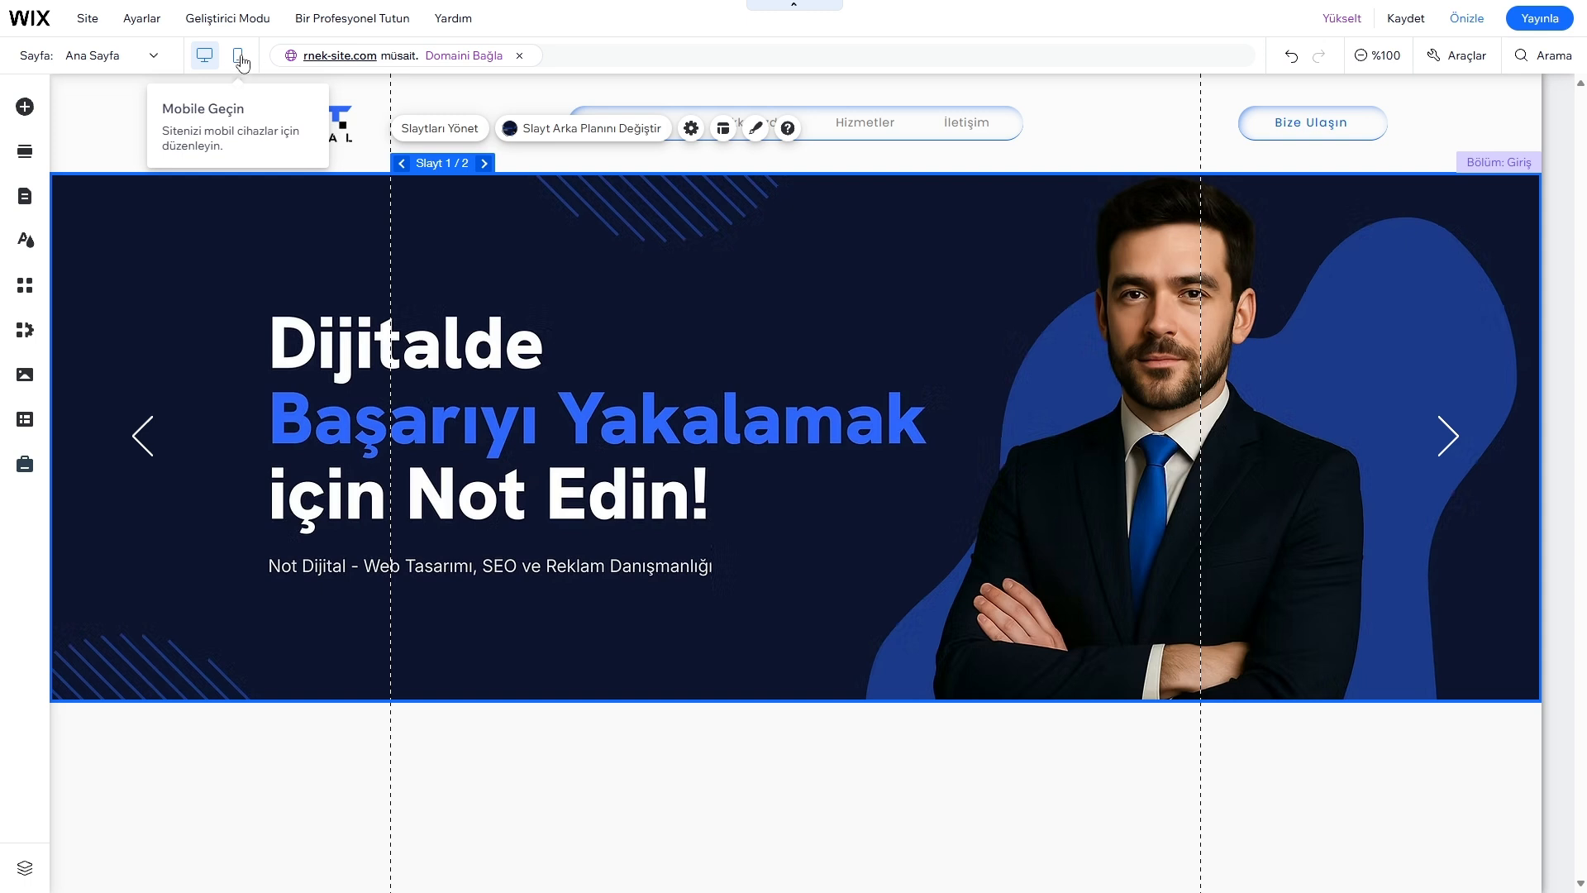
In the mobile version, reduce the slideshow's height until the full banner fits the screen width
{"action": "left_click", "coordinate": [240, 59]}
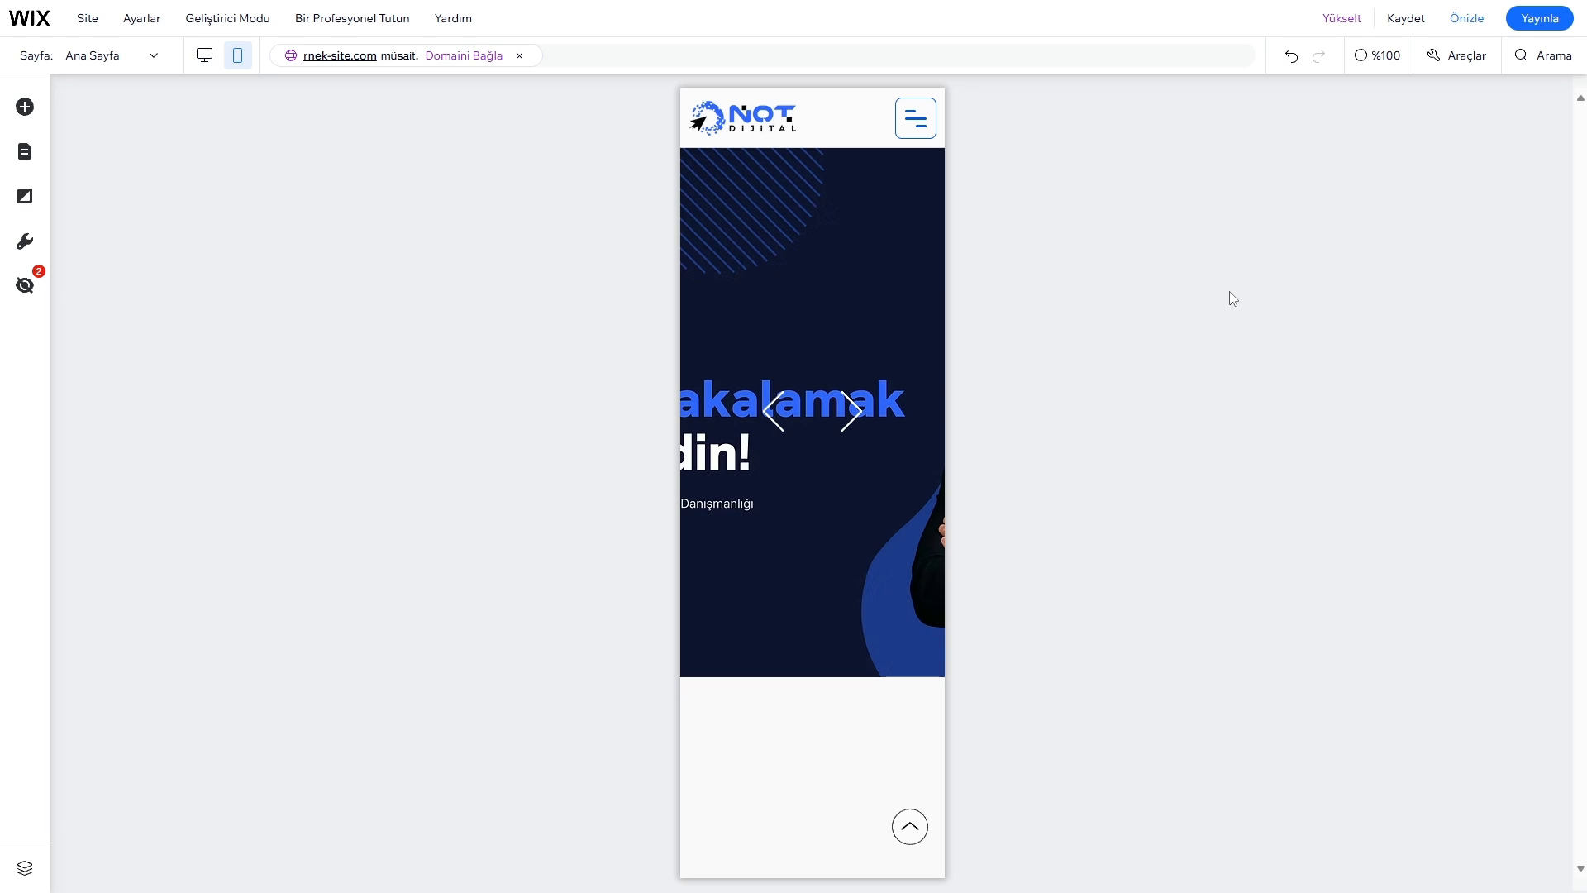
{"action": "left_click", "coordinate": [894, 358]}
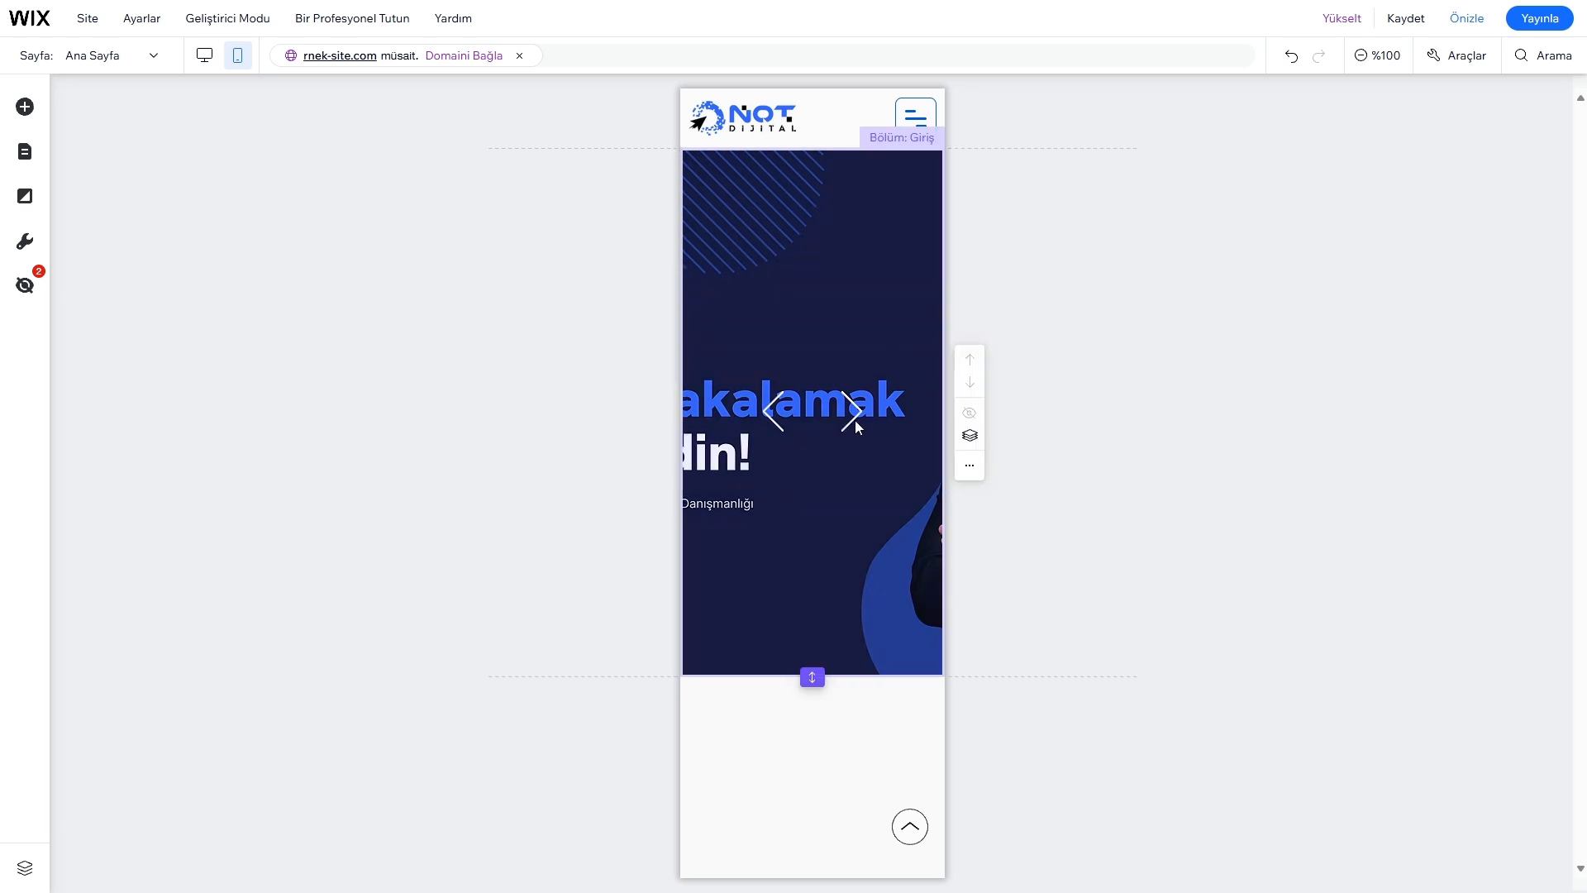
{"action": "left_click", "coordinate": [882, 496]}
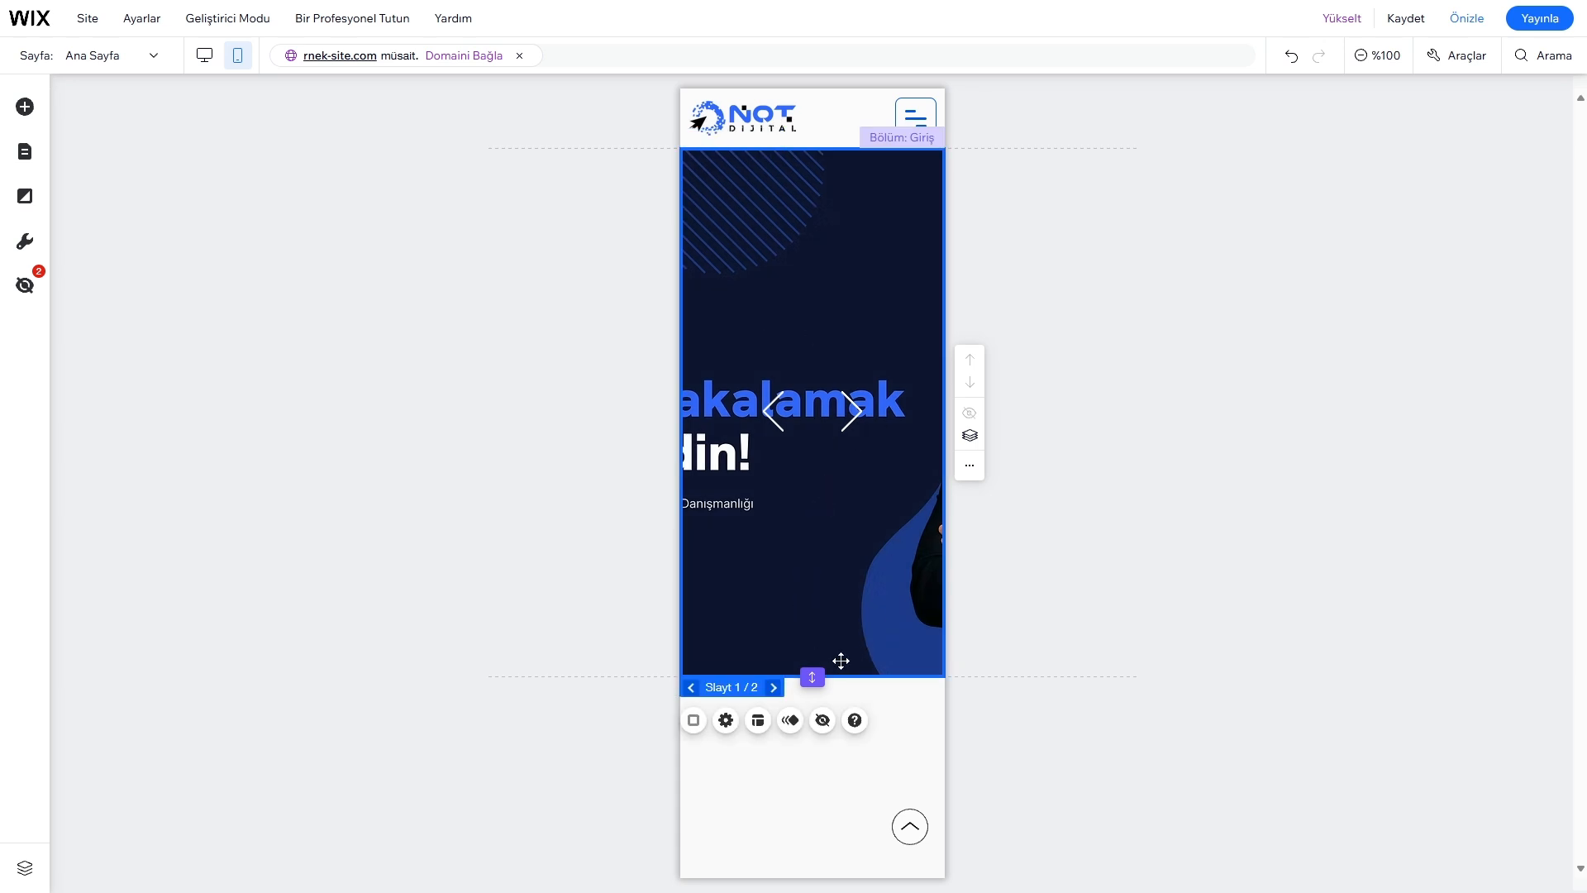
{"action": "left_click_drag", "start_coordinate": [857, 676], "coordinate": [844, 358]}
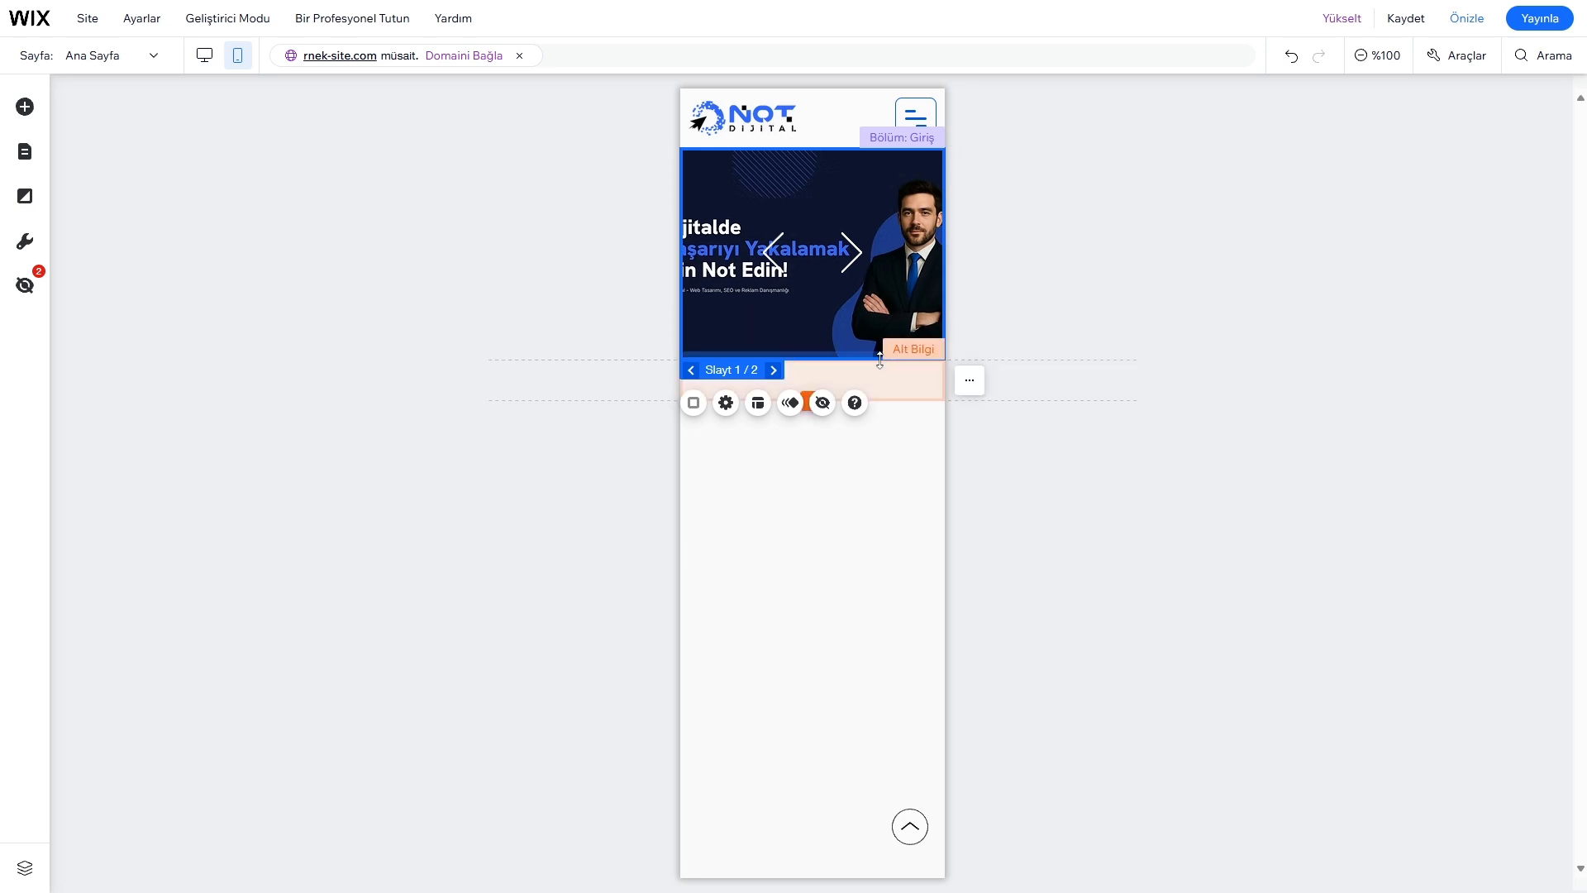
{"action": "left_click_drag", "start_coordinate": [872, 354], "coordinate": [878, 313]}
{"action": "left_click", "coordinate": [1295, 331]}
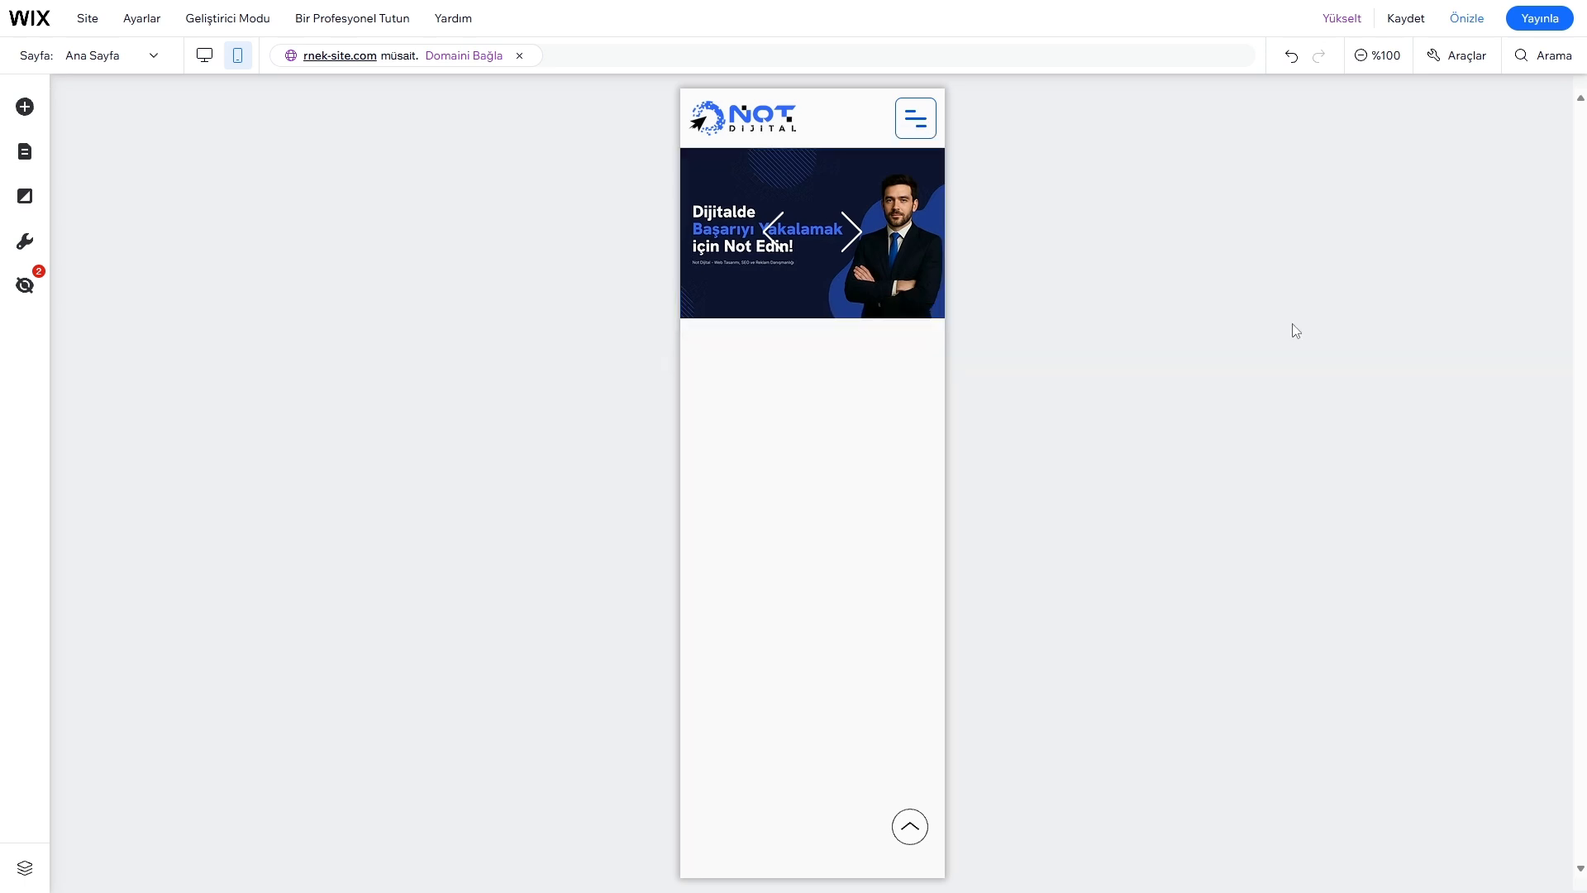
Try a 21 px offset and a smaller size for the mobile slideshow's navigation arrows, and turn the arrows off
{"action": "left_click", "coordinate": [919, 209]}
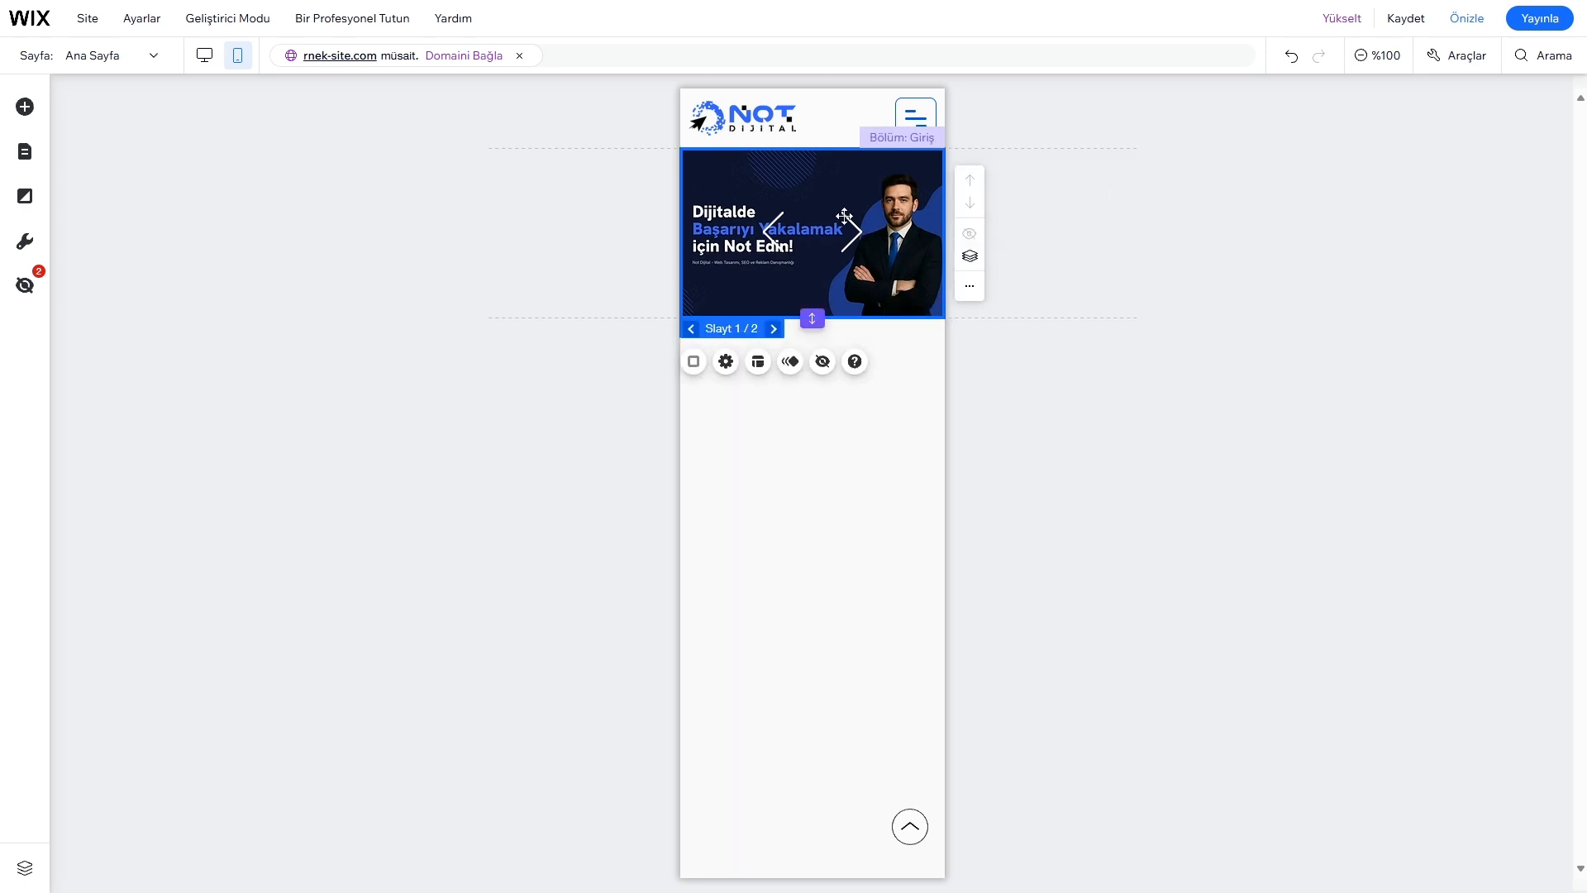
{"action": "left_click", "coordinate": [757, 364]}
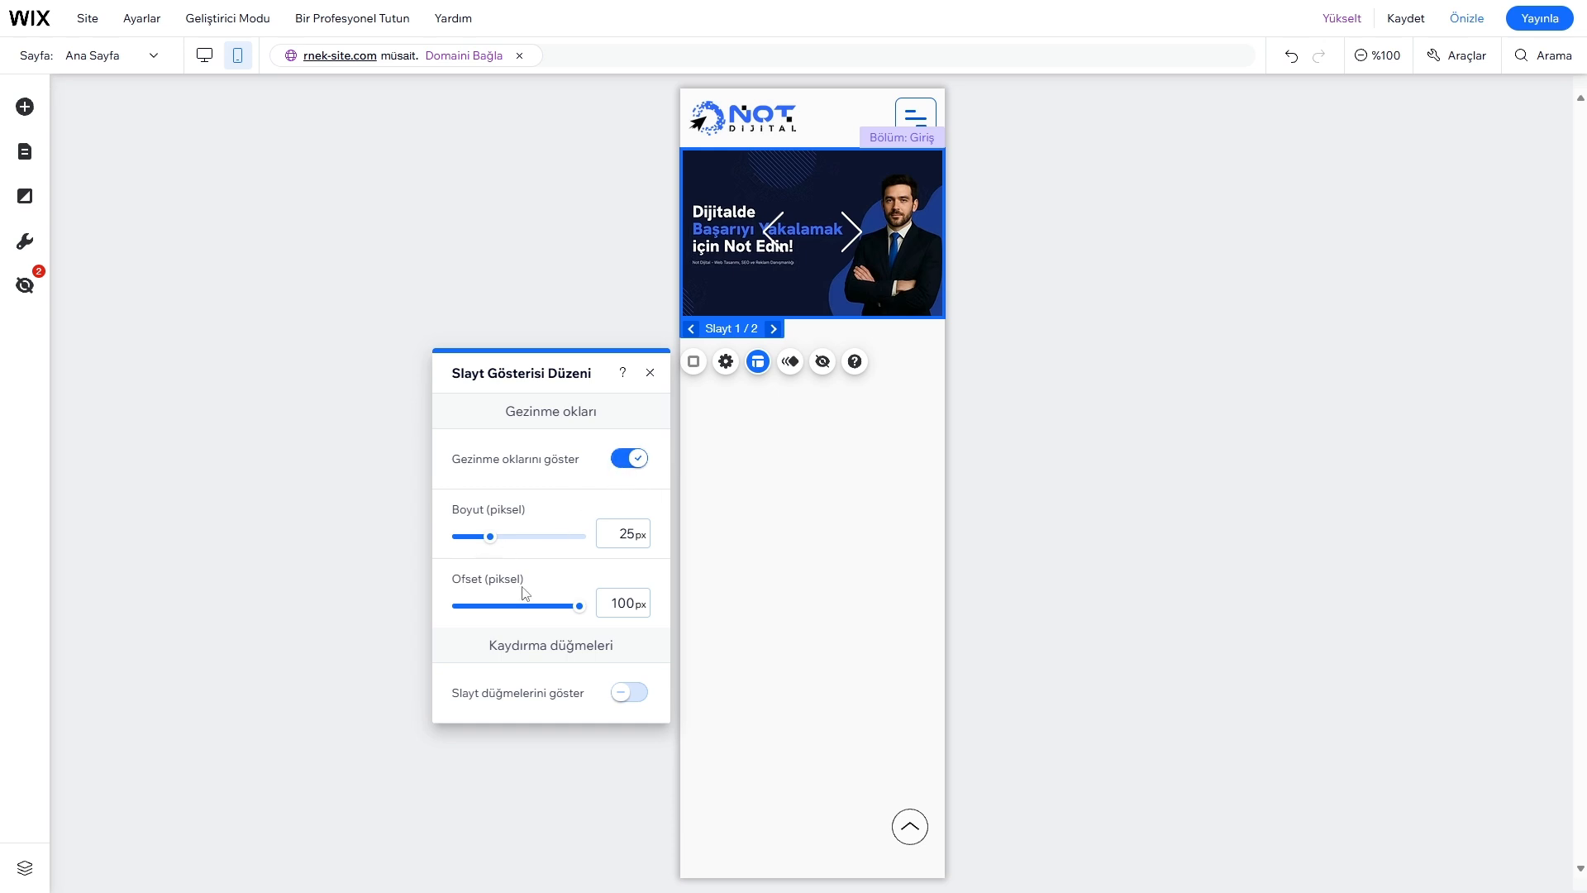
{"action": "left_click_drag", "start_coordinate": [579, 606], "coordinate": [484, 620]}
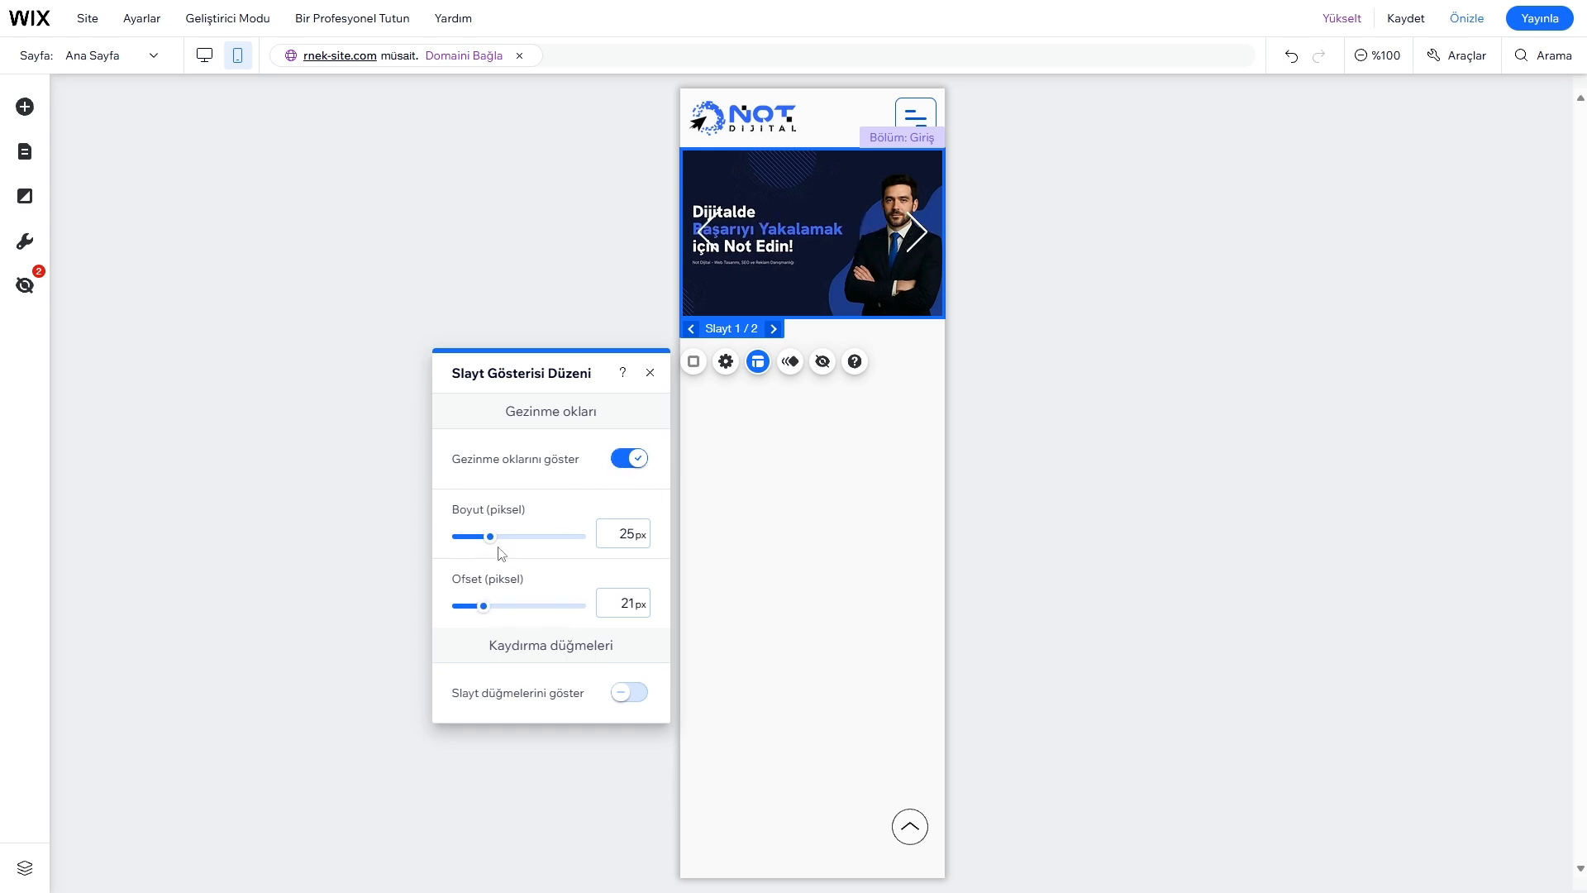
{"action": "left_click_drag", "start_coordinate": [491, 537], "coordinate": [453, 543]}
{"action": "left_click", "coordinate": [621, 463]}
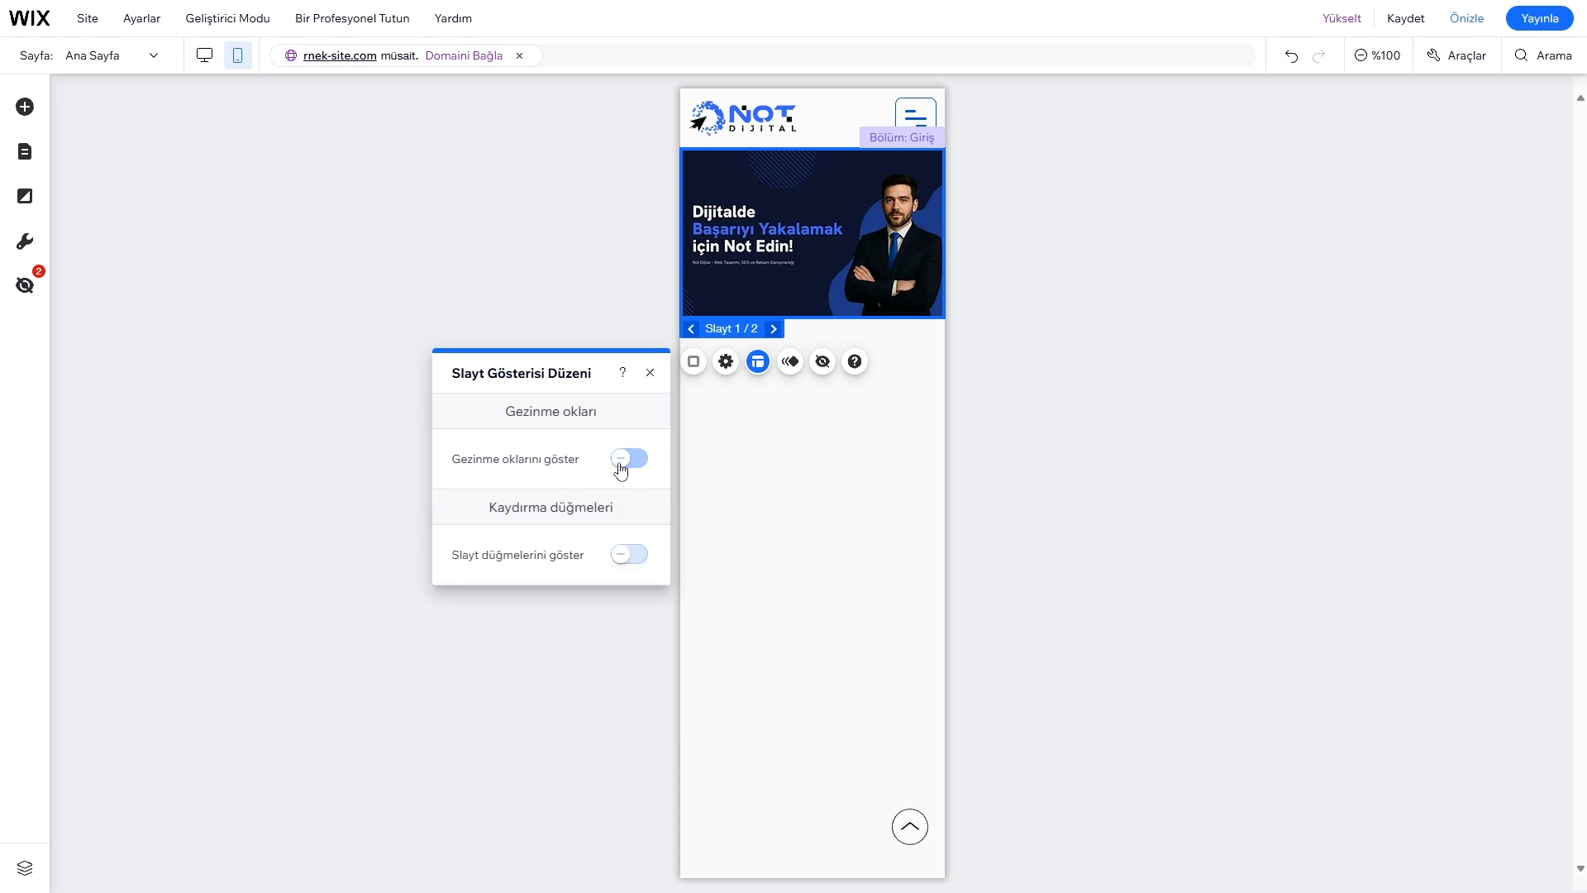
{"action": "left_click", "coordinate": [1274, 411]}
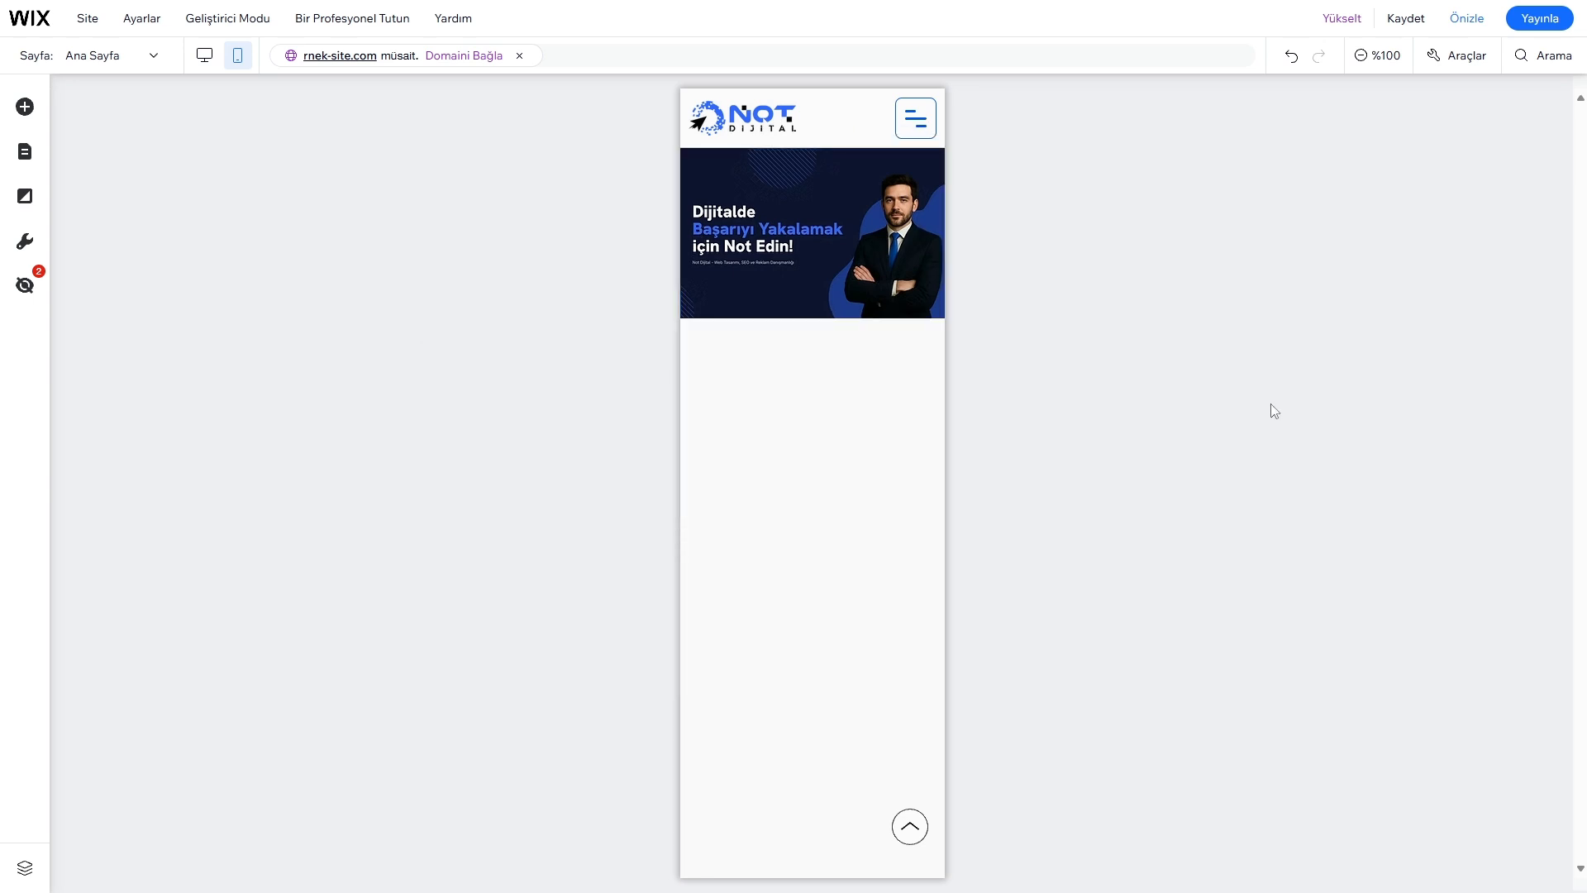
Check both slides of the slideshow in the mobile version and return to the desktop version
{"action": "left_click", "coordinate": [893, 240]}
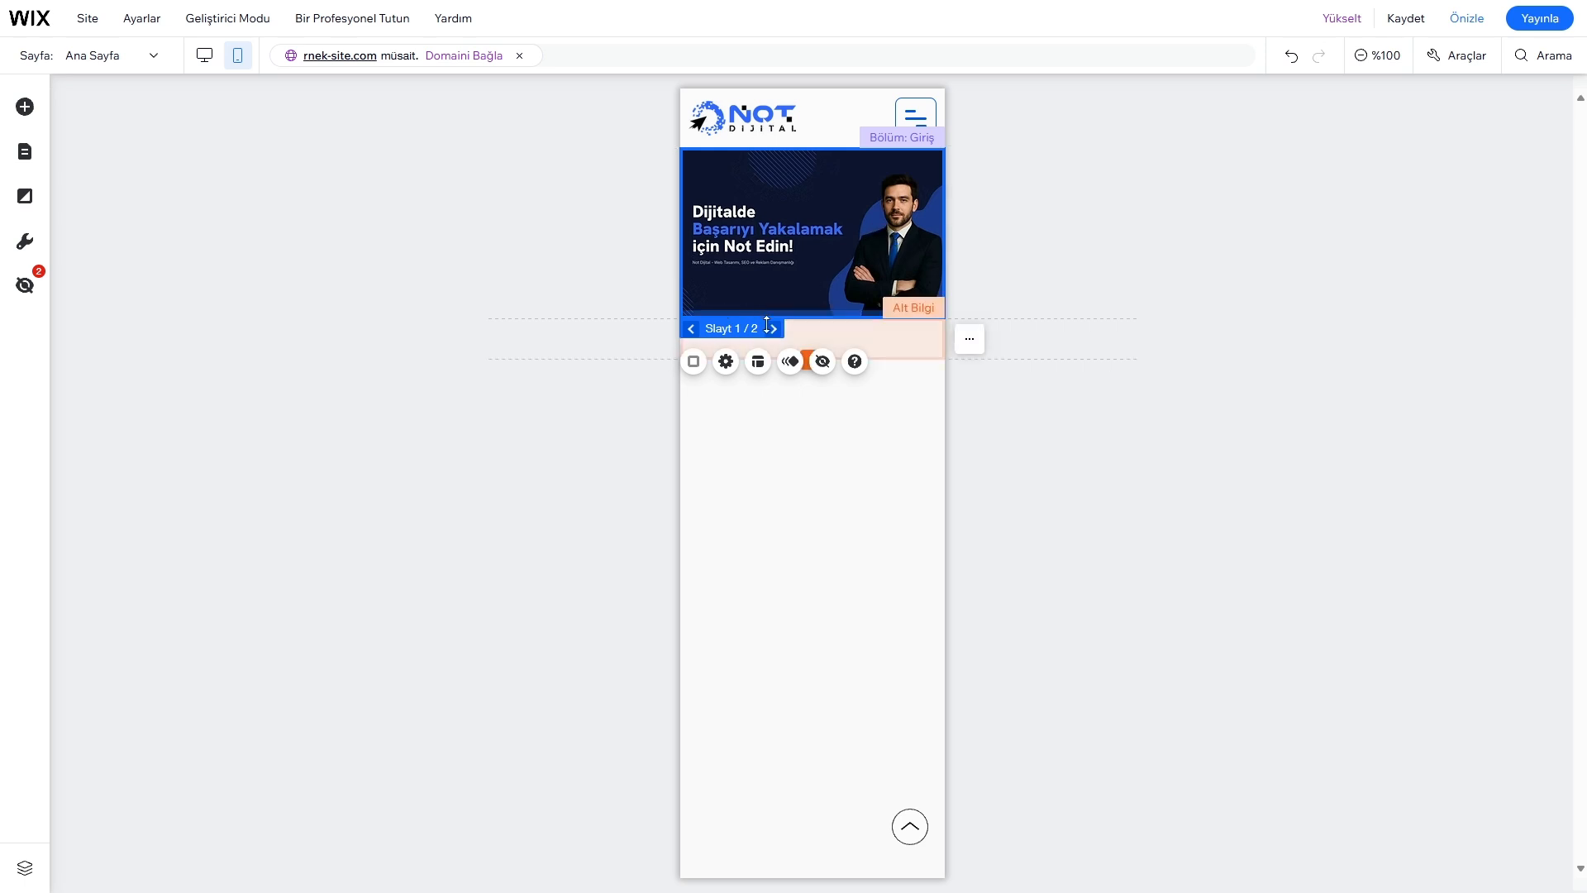
{"action": "left_click", "coordinate": [774, 329]}
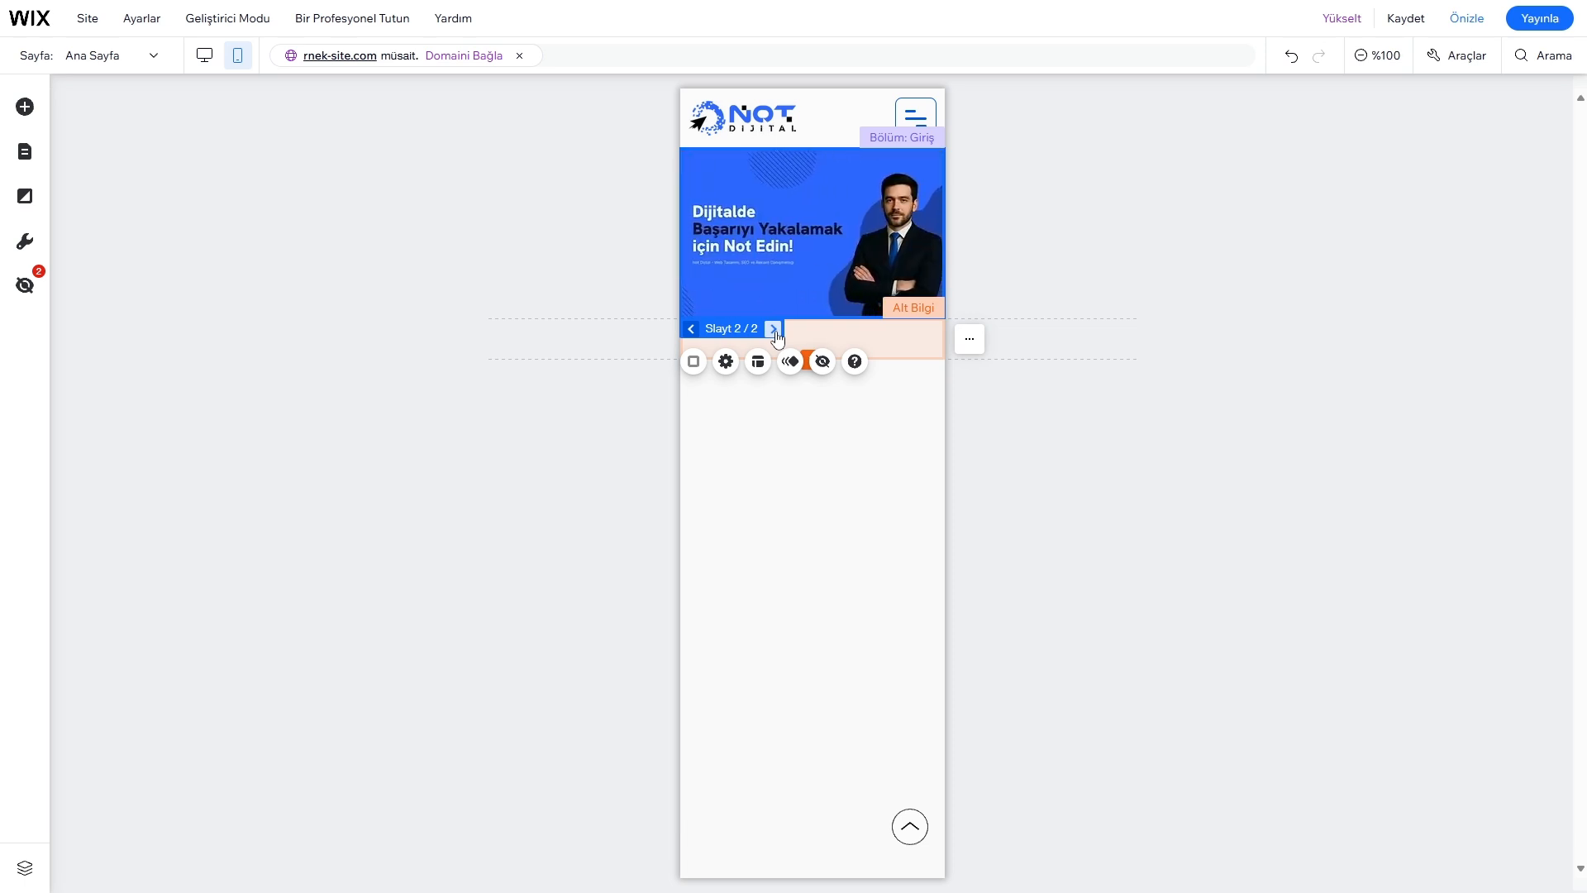
{"action": "left_click", "coordinate": [774, 329]}
{"action": "left_click", "coordinate": [1307, 287]}
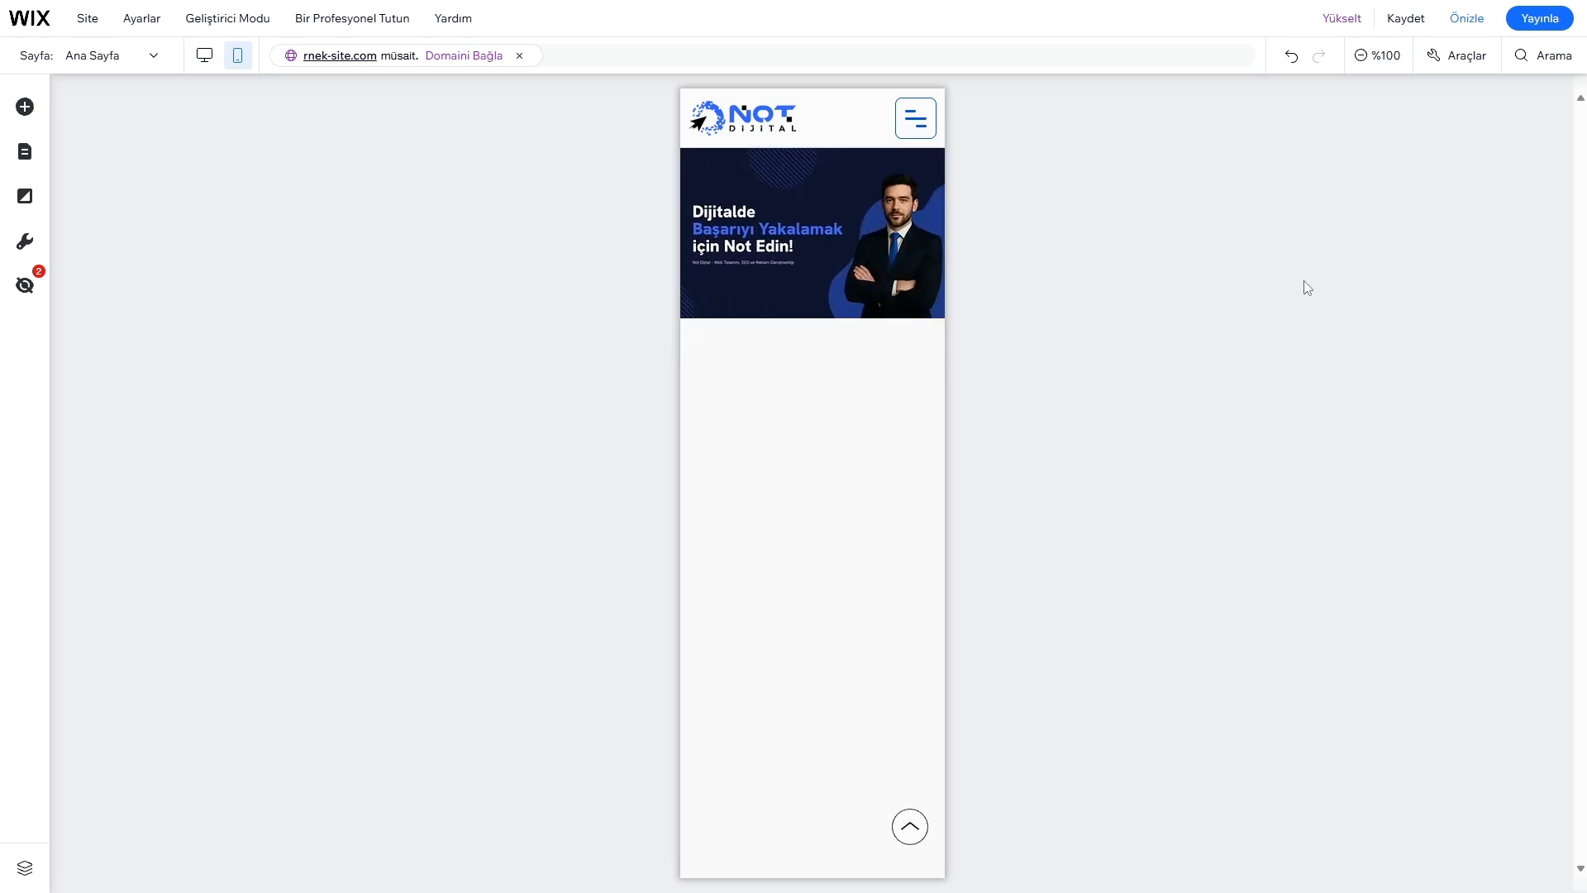
{"action": "left_click", "coordinate": [203, 63]}
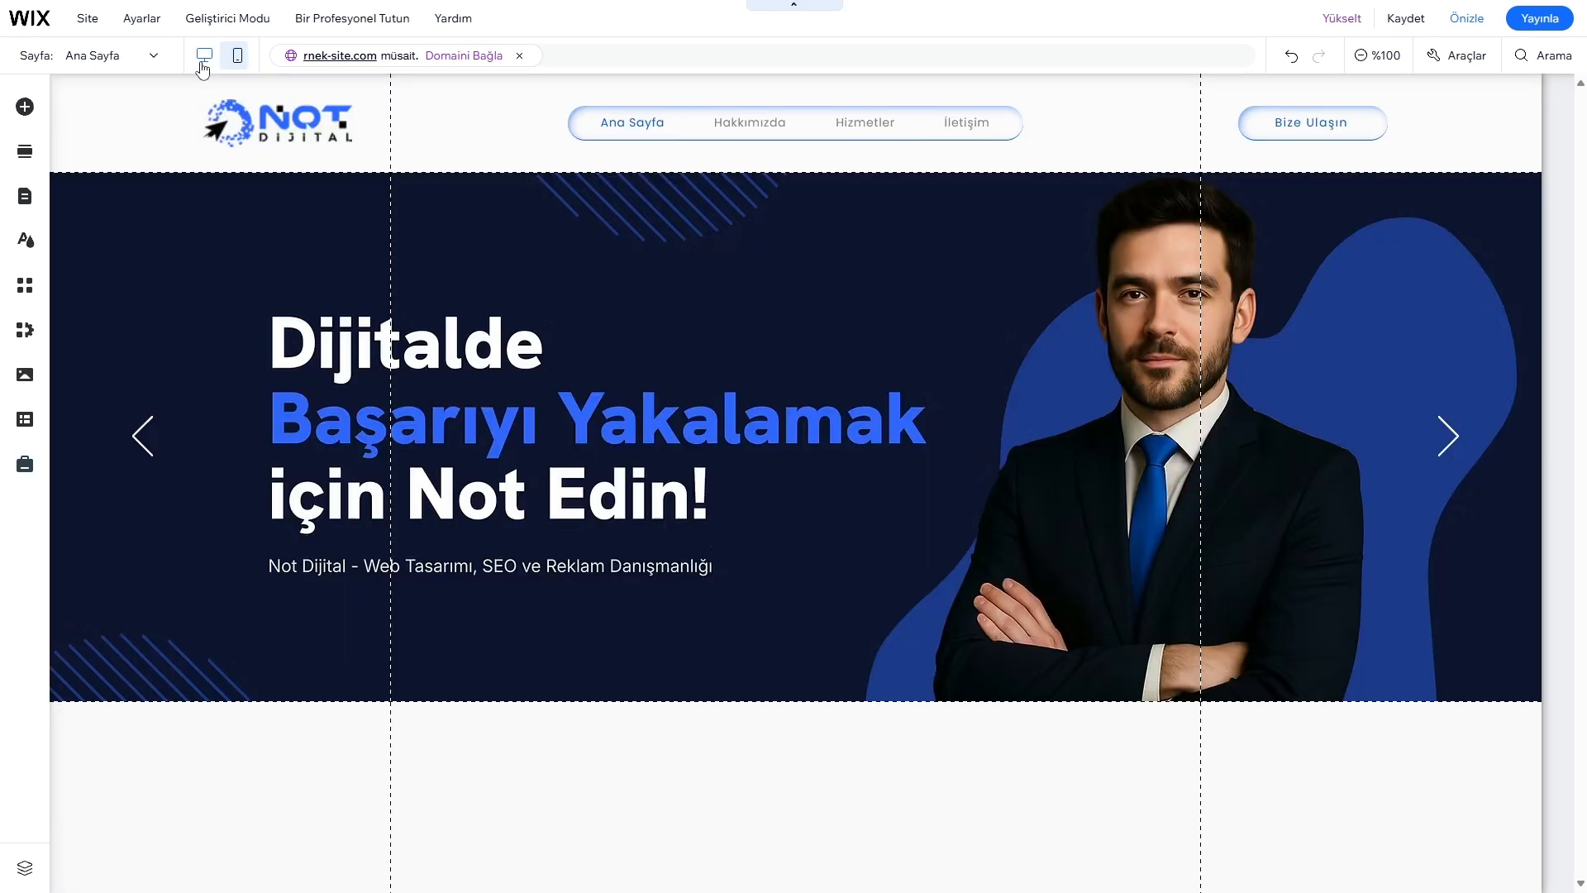